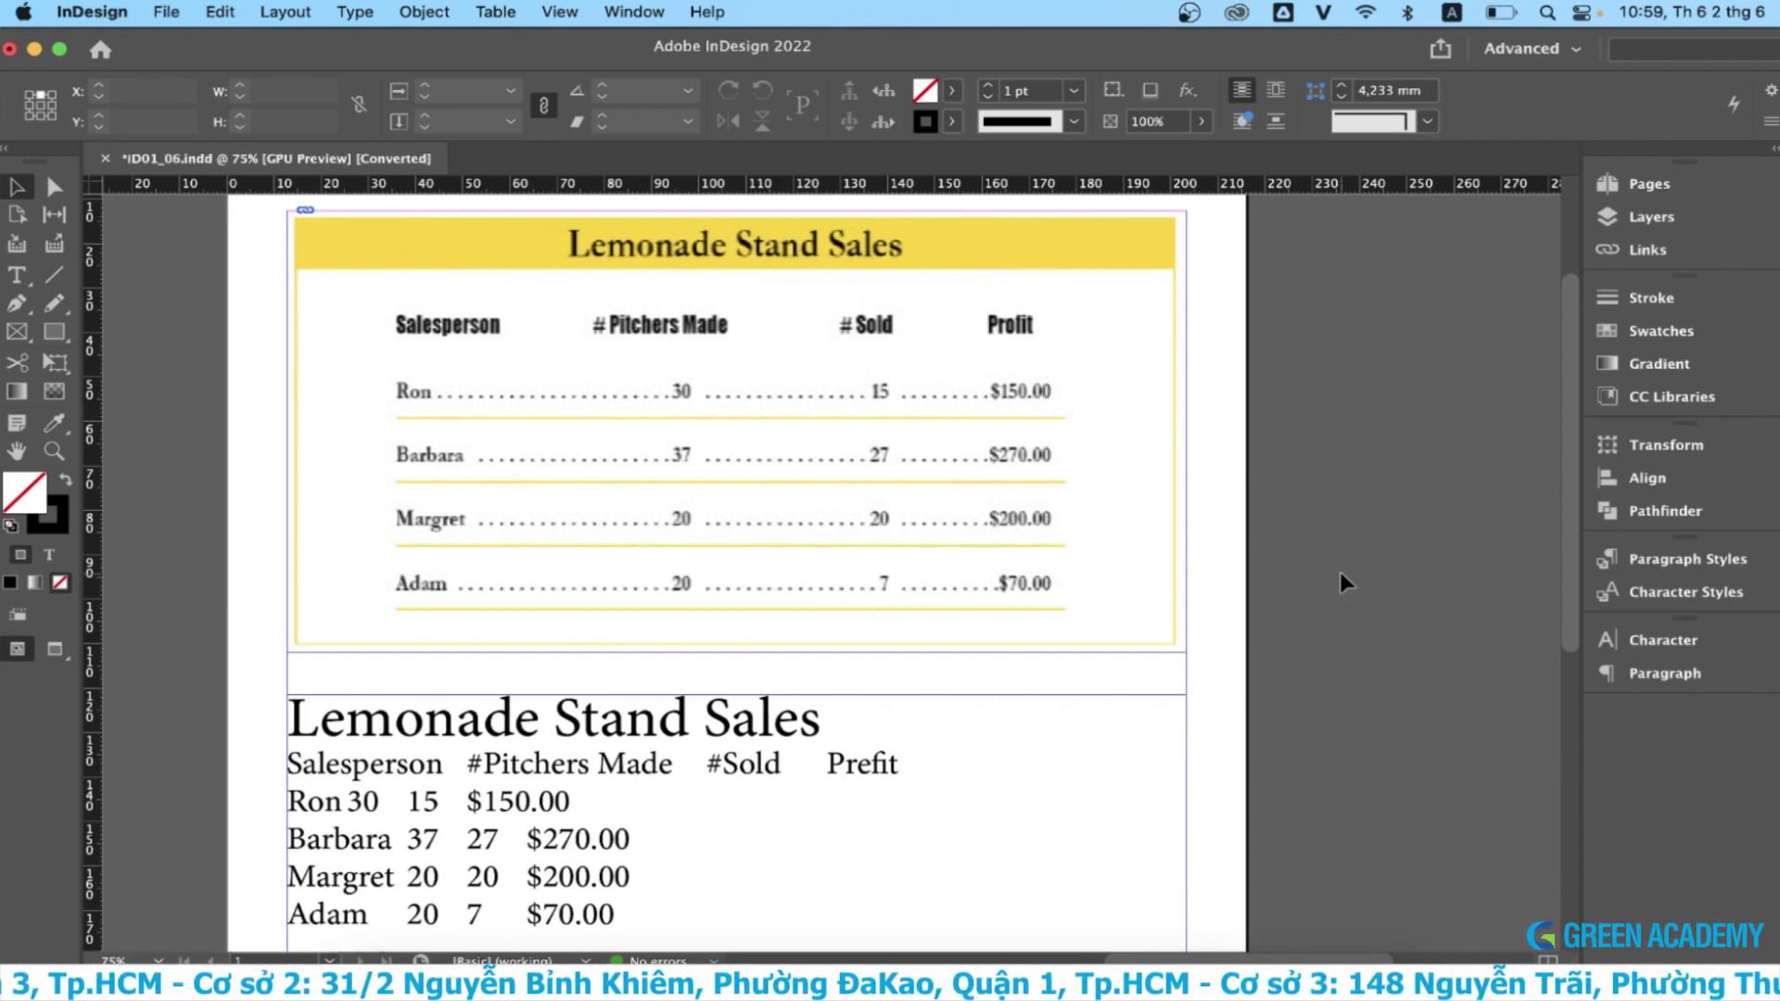
- Show the hidden characters in the document
{"action": "left_click", "coordinate": [357, 11]}
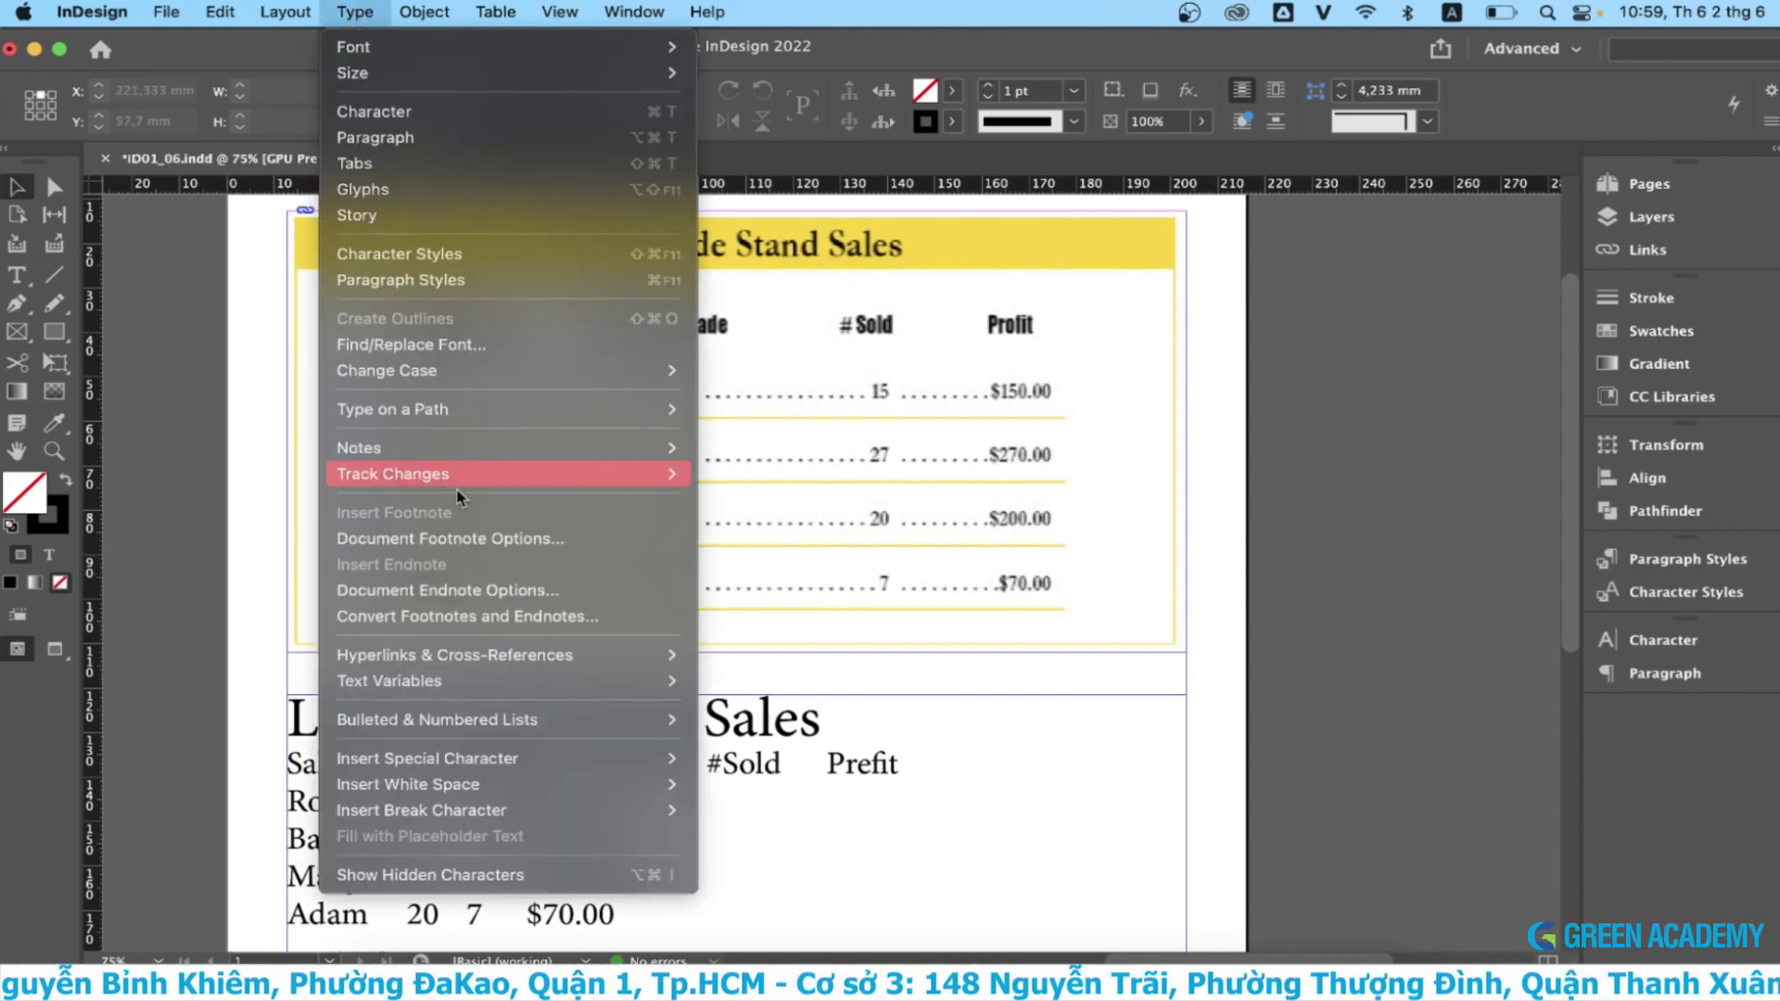
{"action": "left_click", "coordinate": [432, 875]}
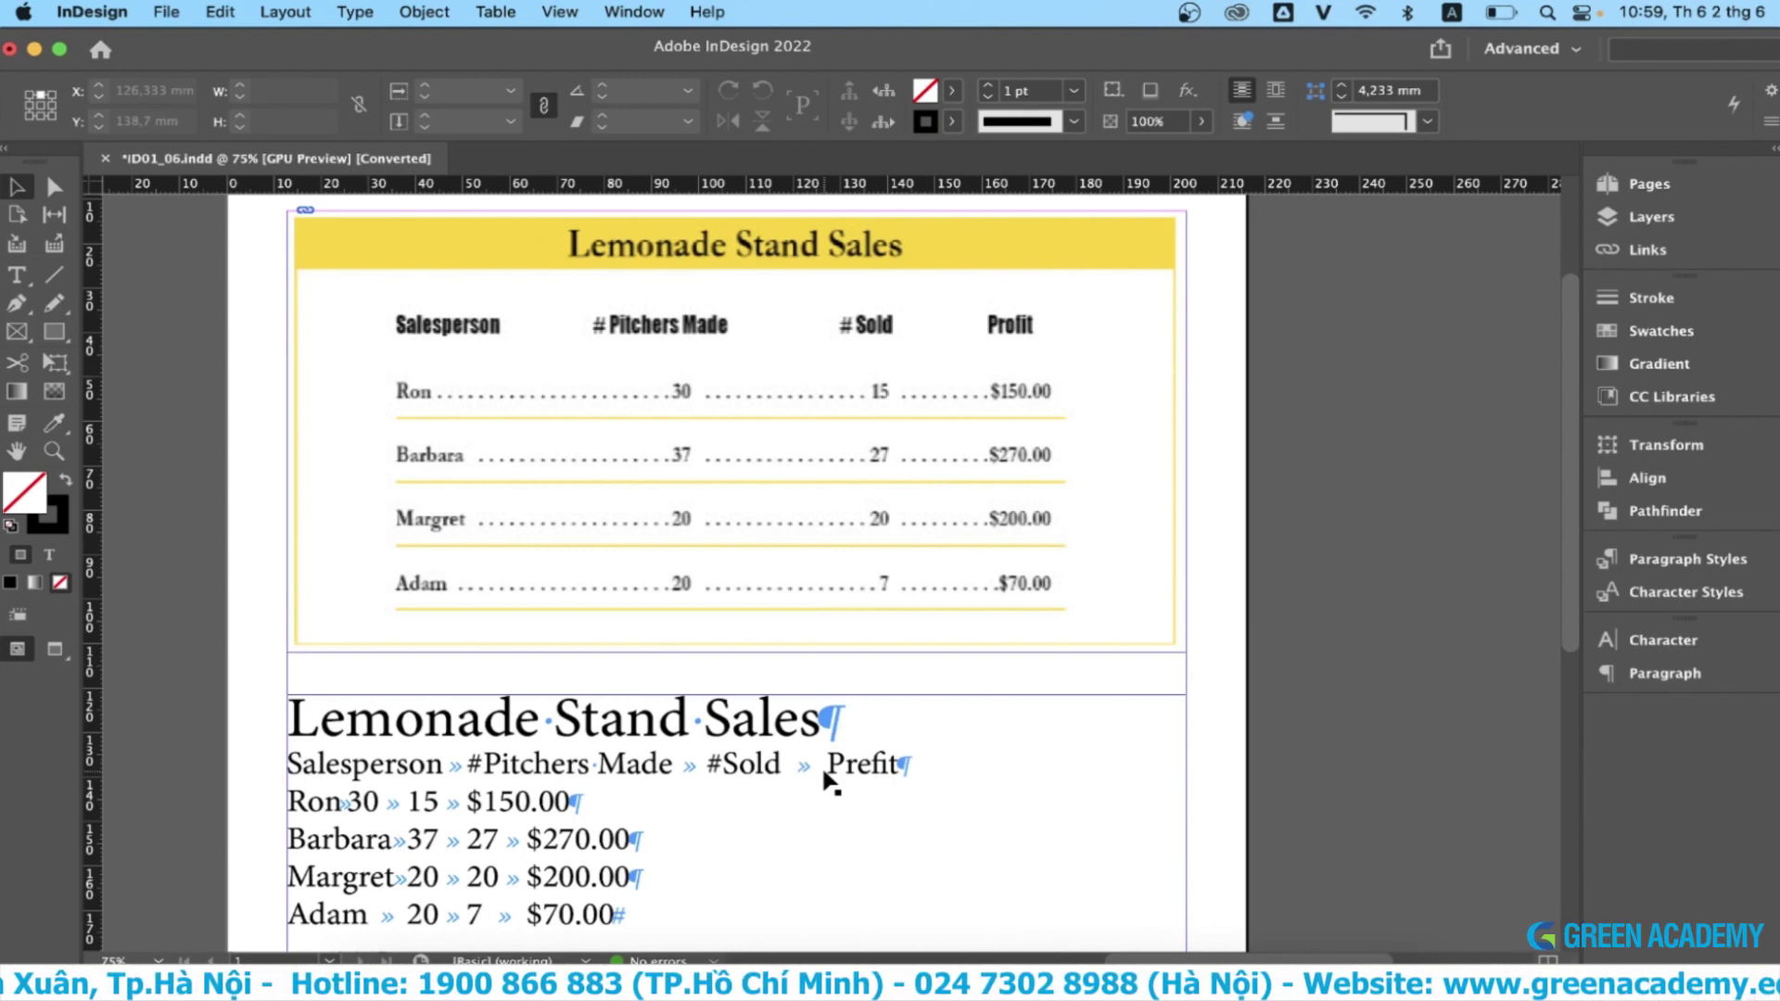
- Examine the space, tab, paragraph and end-of-story marks in the Lemonade Stand Sales text up close
{"action": "key", "text": "super+1"}
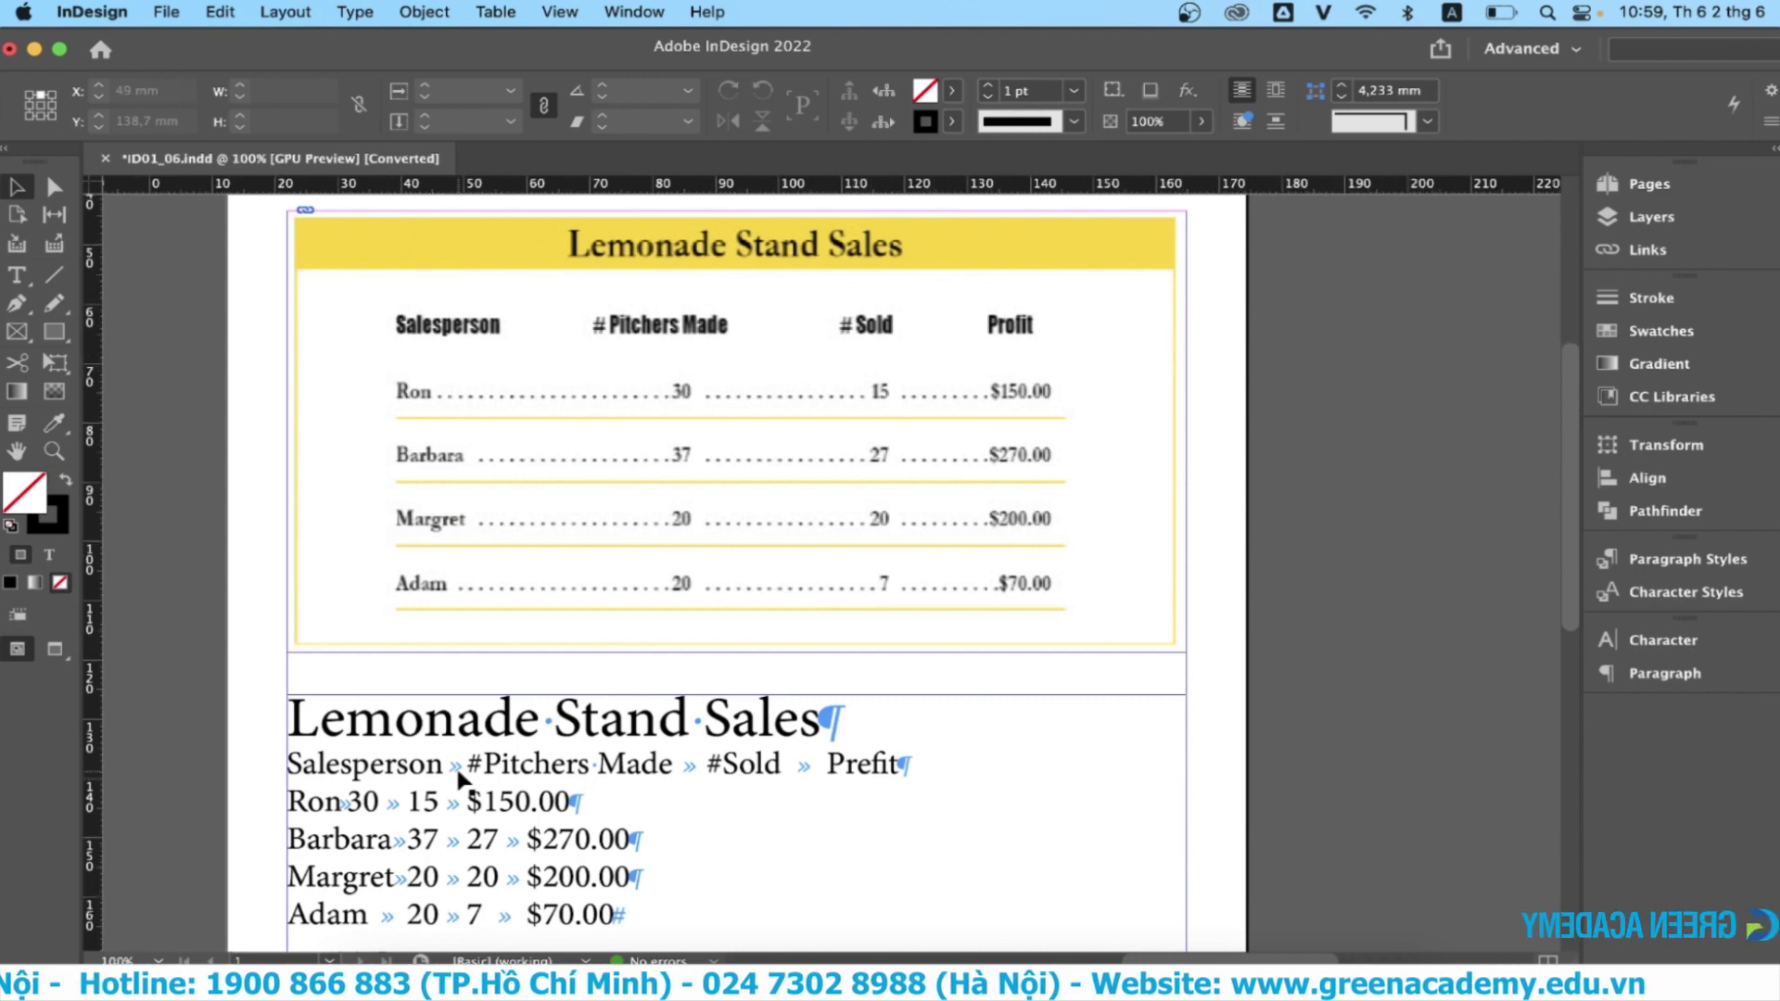
{"action": "scroll", "coordinate": [458, 777], "scroll_direction": "up", "scroll_amount": 4}
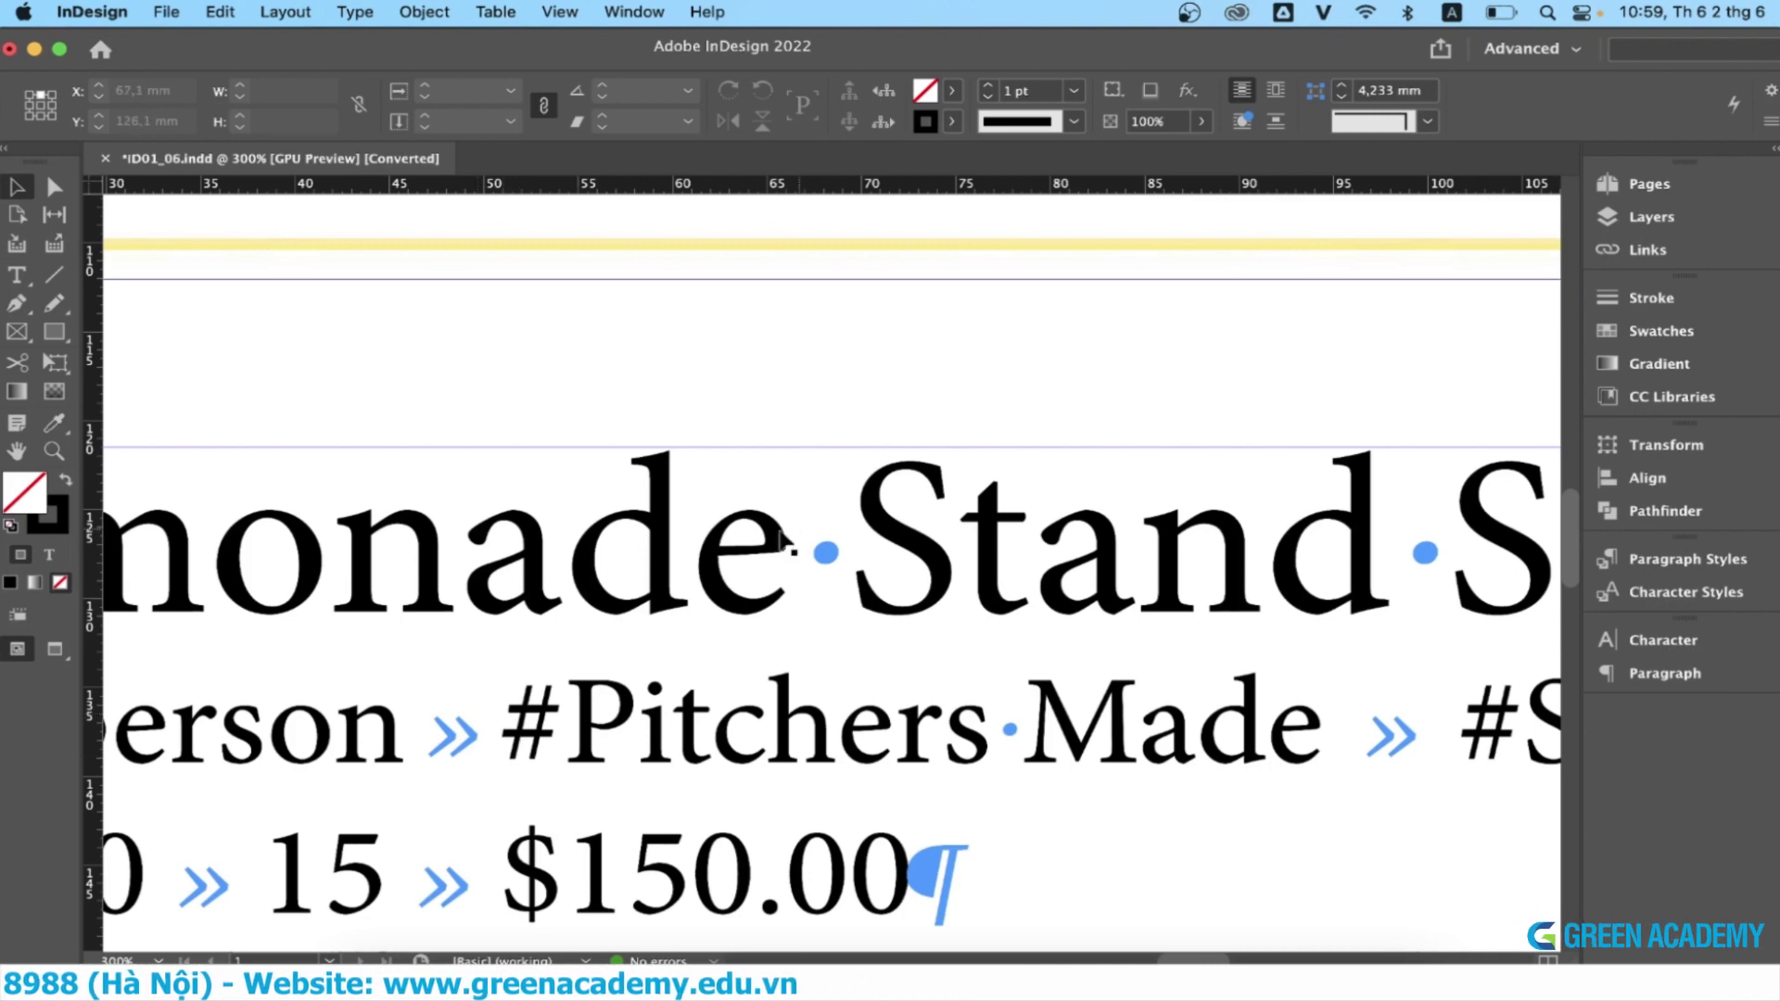
{"action": "left_click_drag", "start_coordinate": [783, 556], "coordinate": [862, 794]}
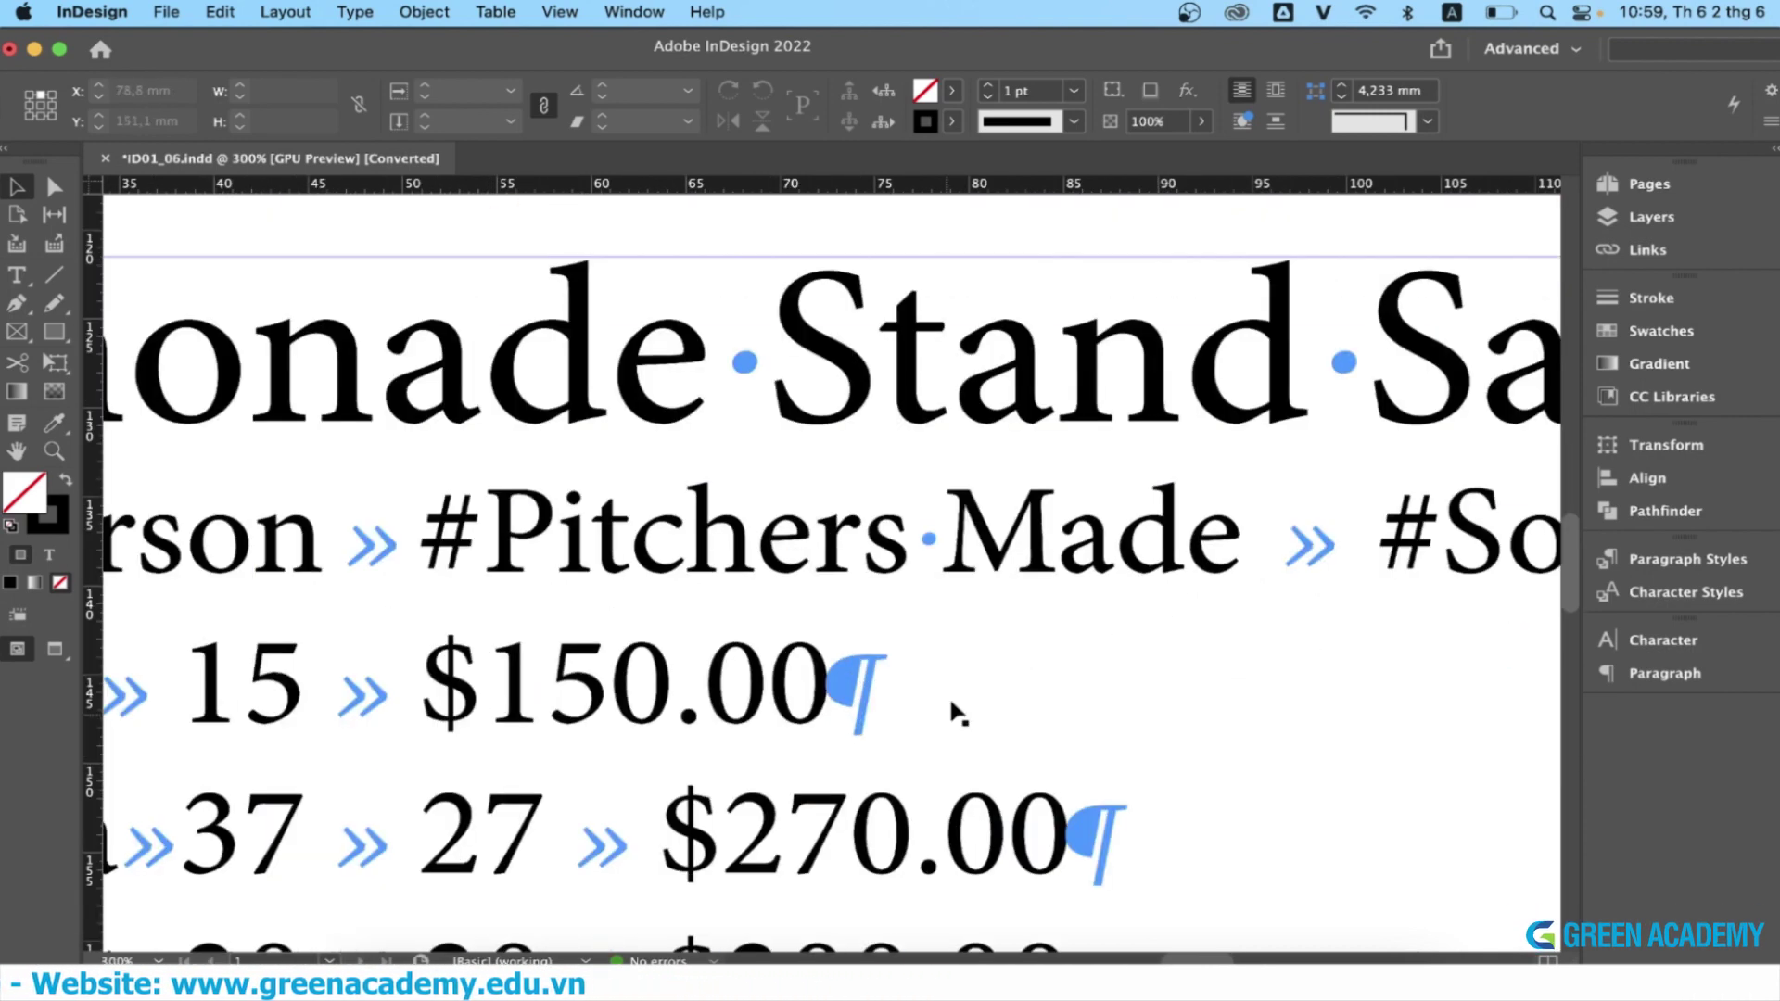
{"action": "key", "text": "super+minus"}
{"action": "key", "text": "super+minus"}
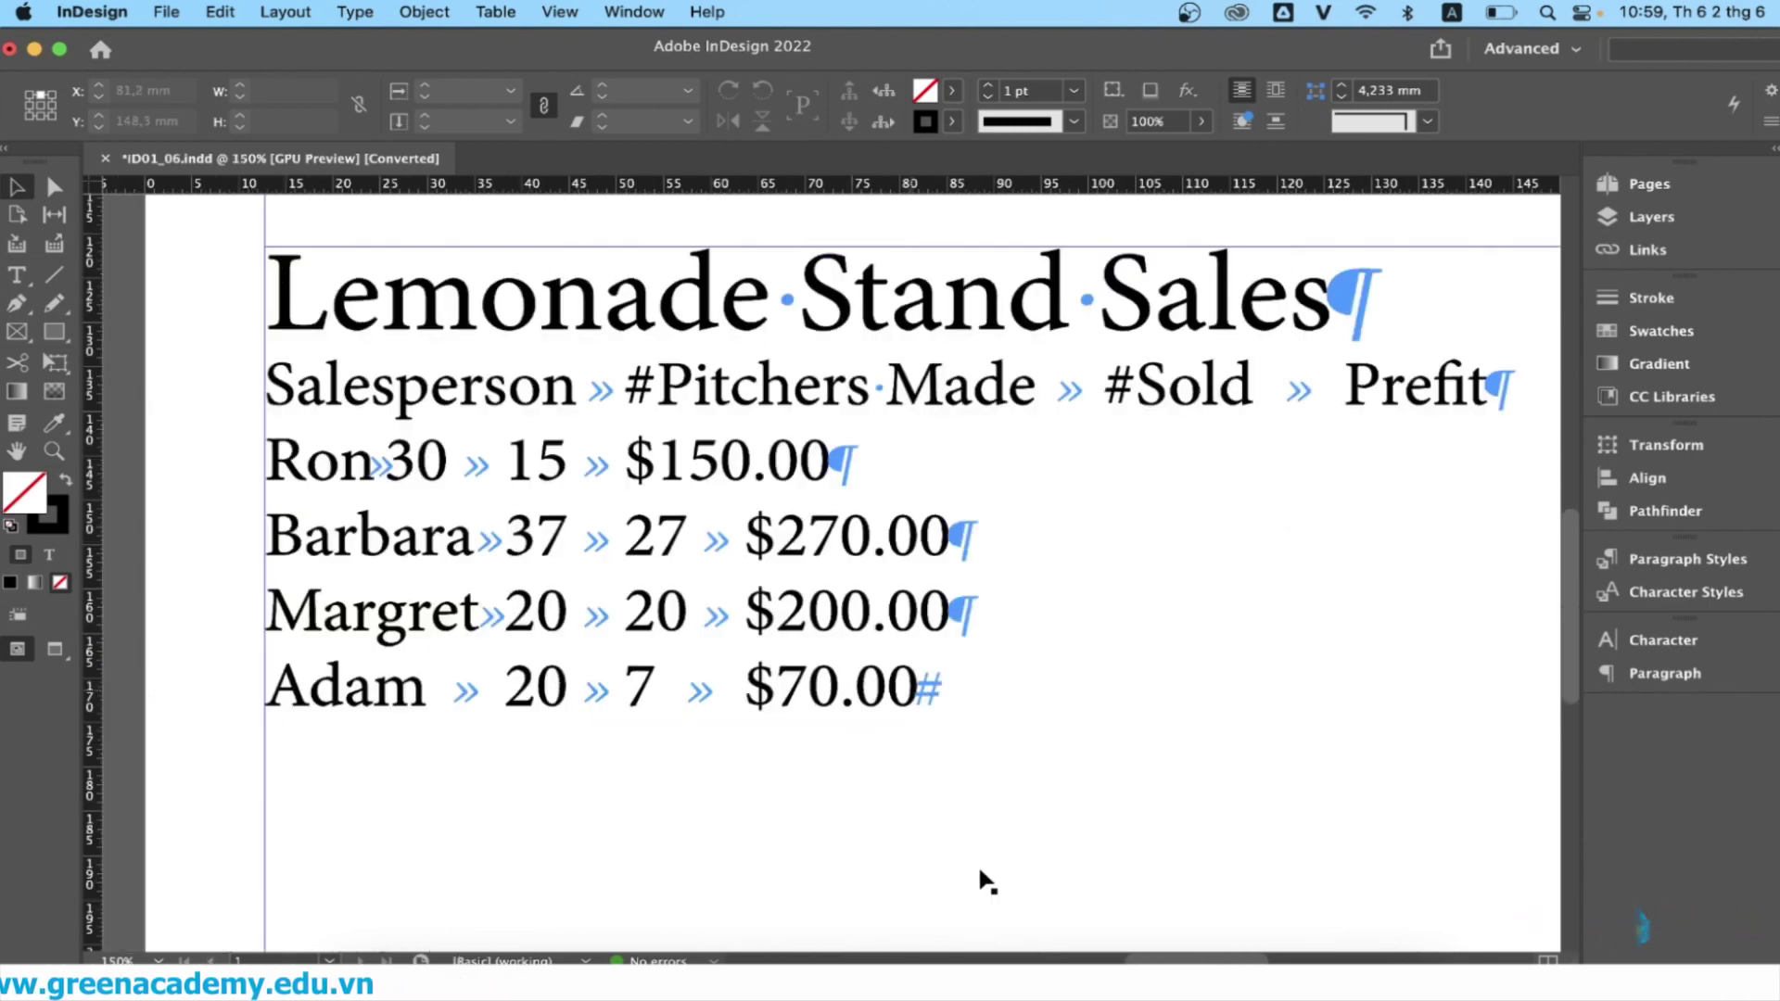
{"action": "key", "text": "super+equal"}
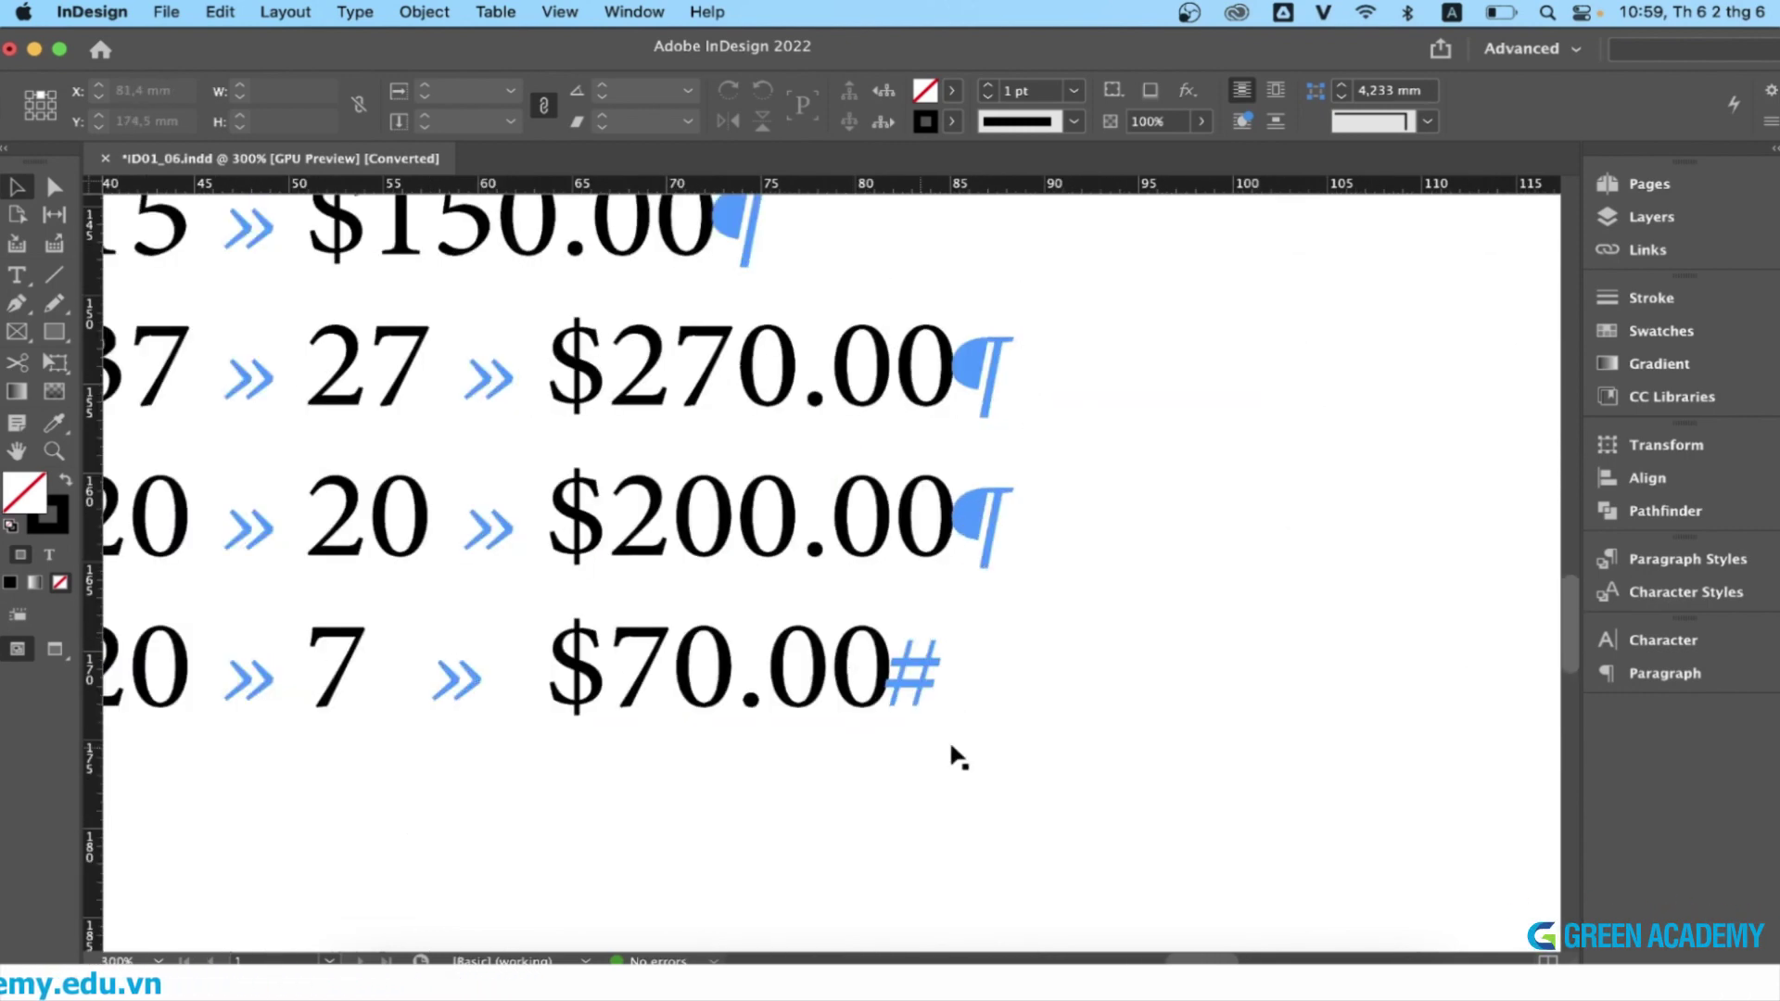
{"action": "key", "text": "super+minus"}
{"action": "key", "text": "super+minus"}
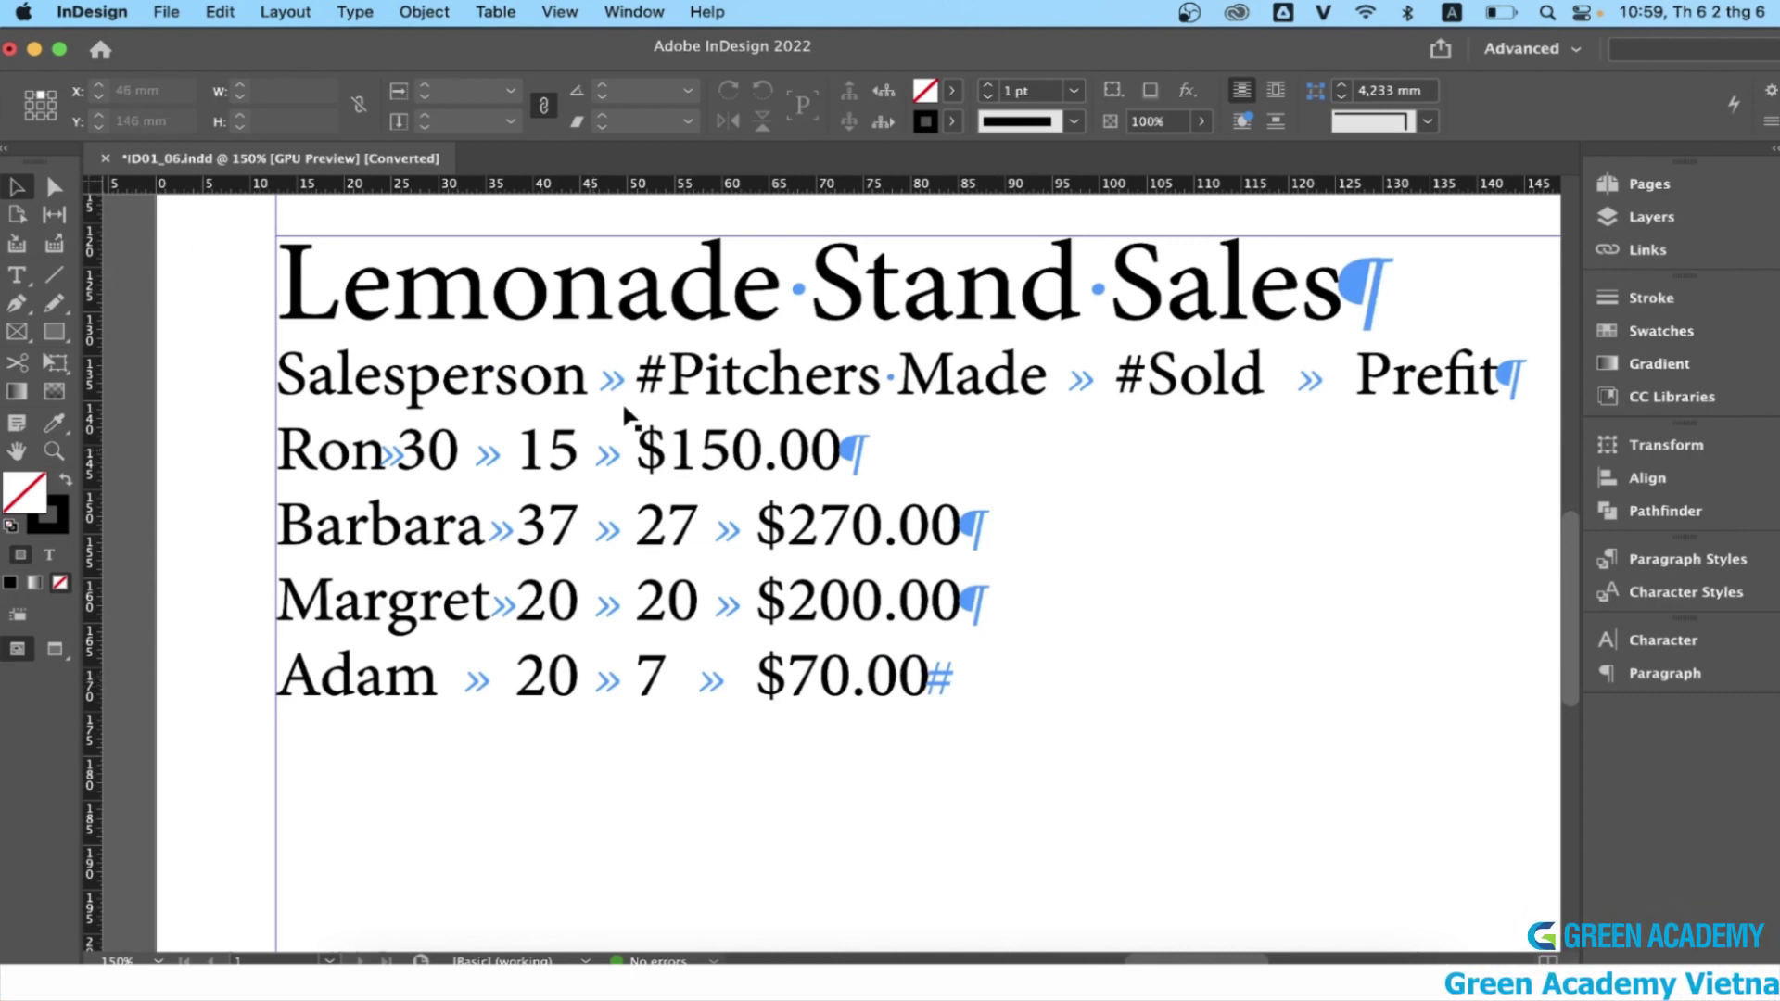
{"action": "scroll", "coordinate": [626, 414], "scroll_direction": "right", "scroll_amount": 2}
{"action": "scroll", "coordinate": [593, 433], "scroll_direction": "up", "scroll_amount": 1}
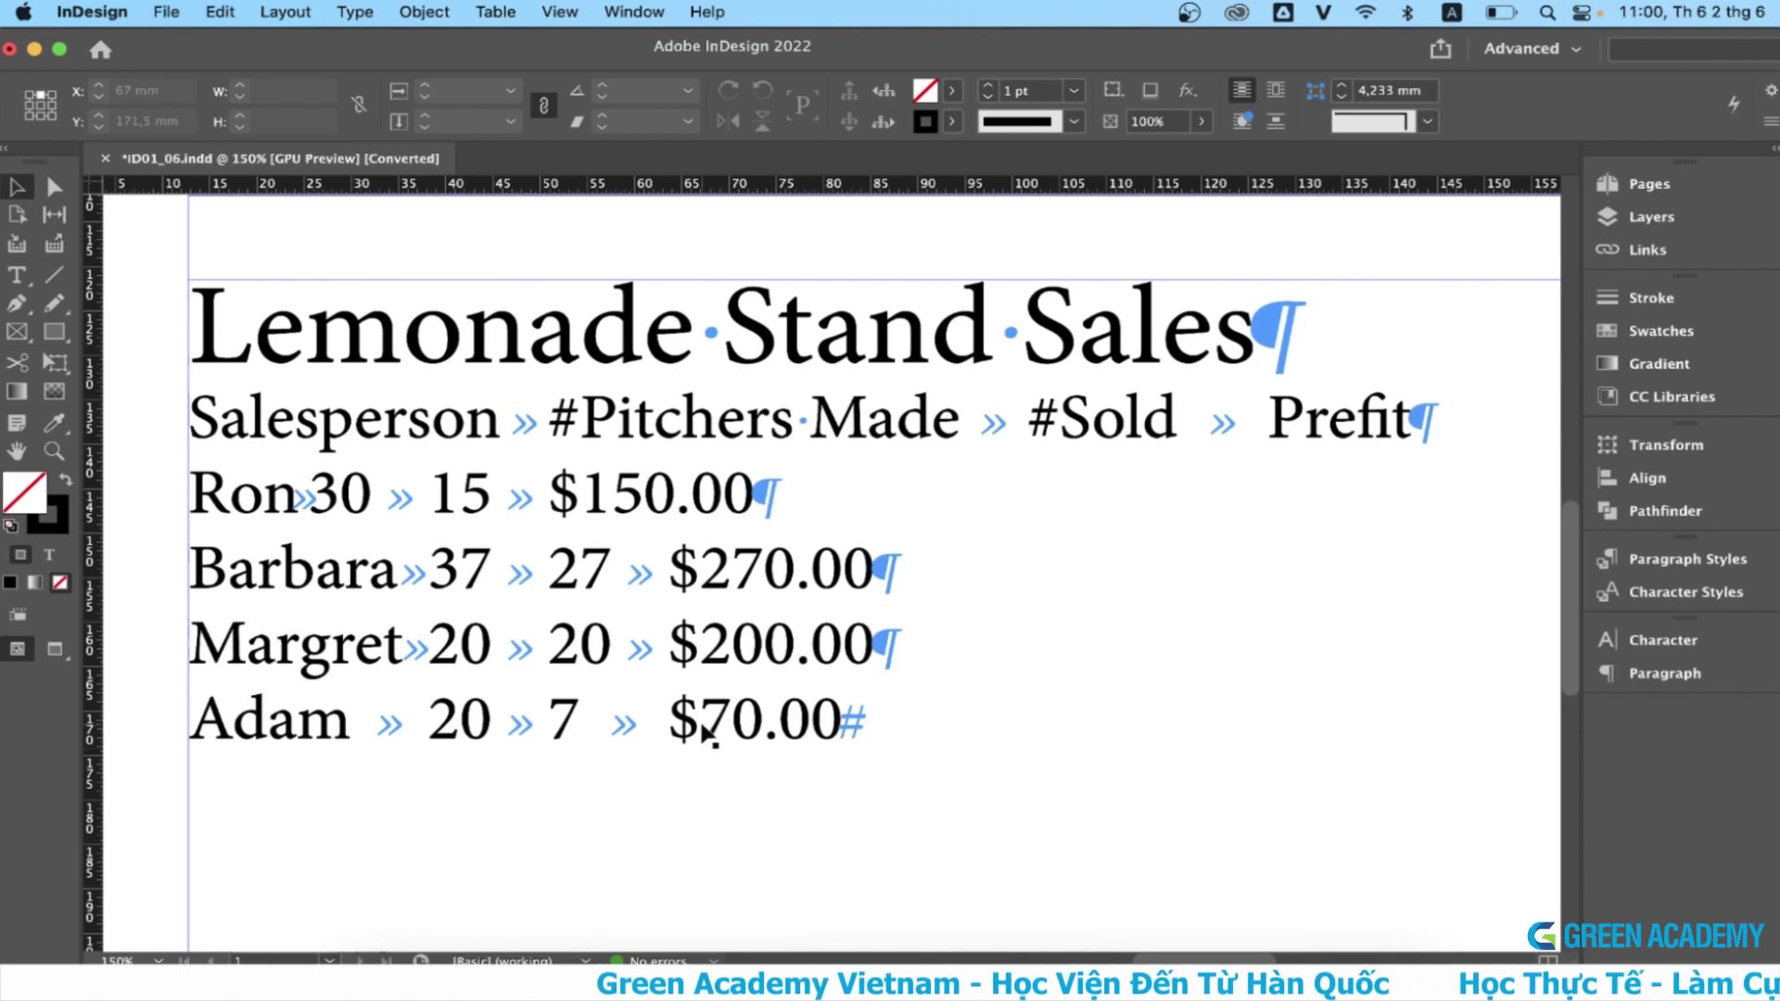
{"action": "key", "text": "super+1"}
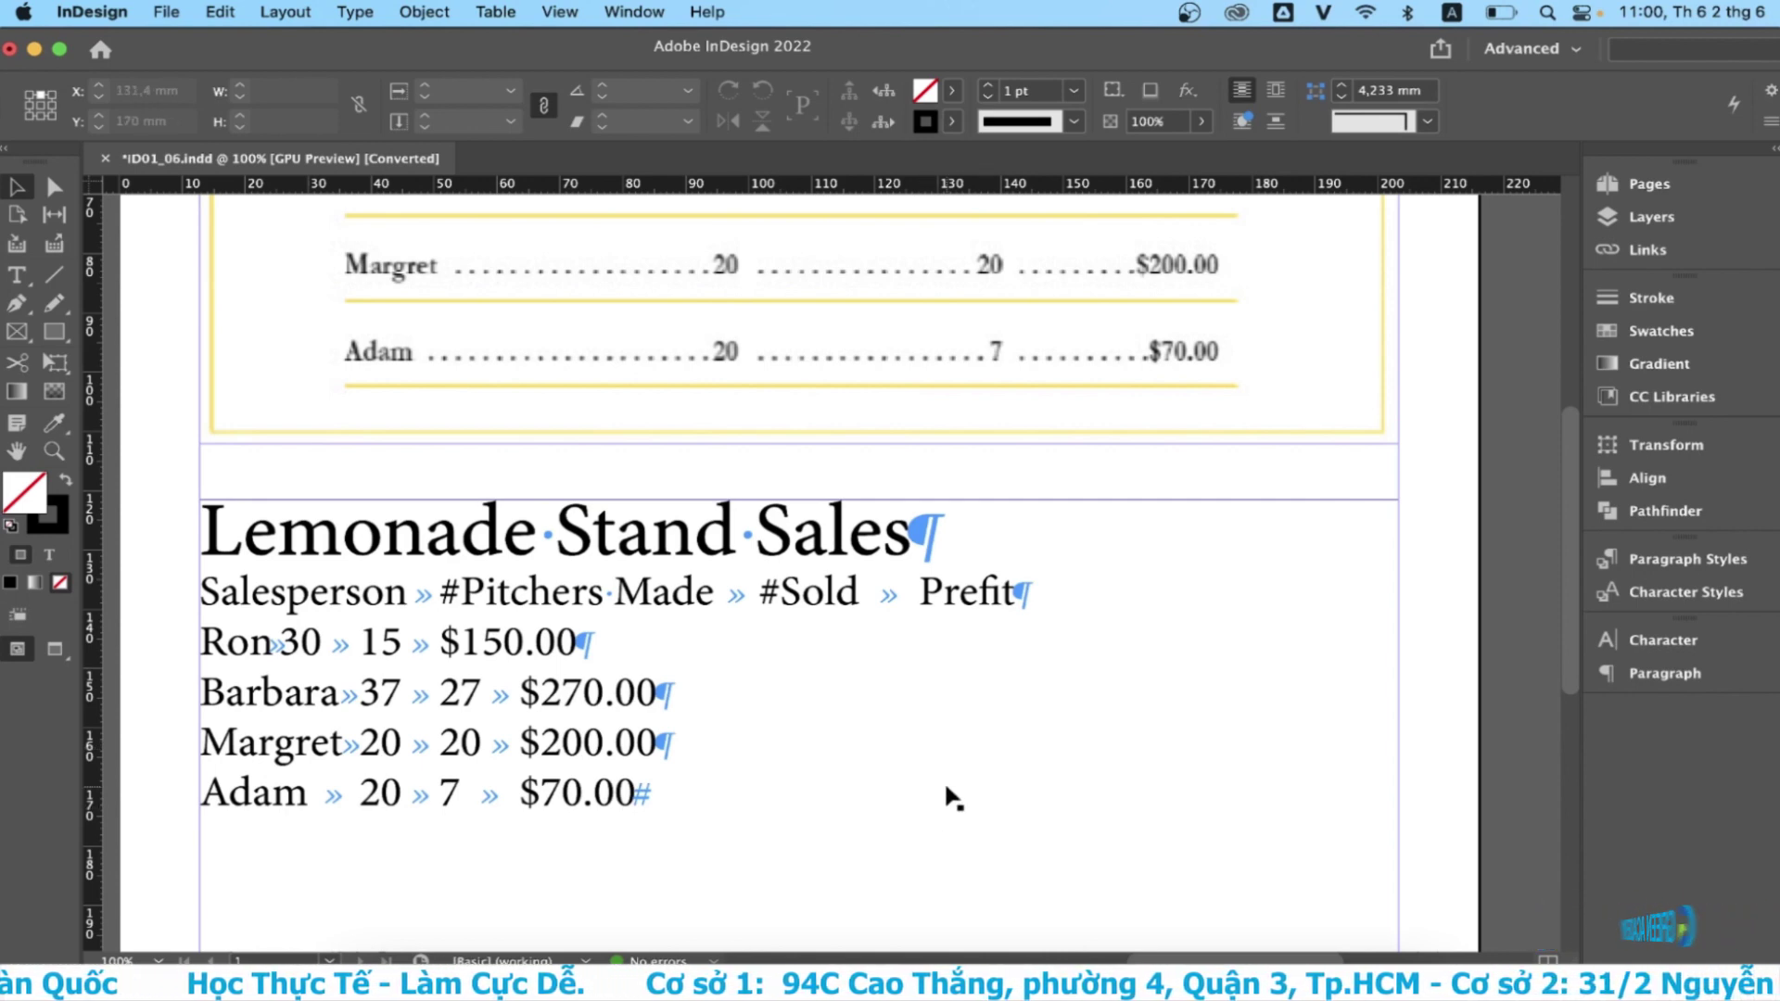
- Open the tab settings for the Lemonade Stand Sales text frame and align the tab ruler above the frame
{"action": "scroll", "coordinate": [947, 789], "scroll_direction": "up", "scroll_amount": 1}
{"action": "scroll", "coordinate": [944, 781], "scroll_direction": "up", "scroll_amount": 1}
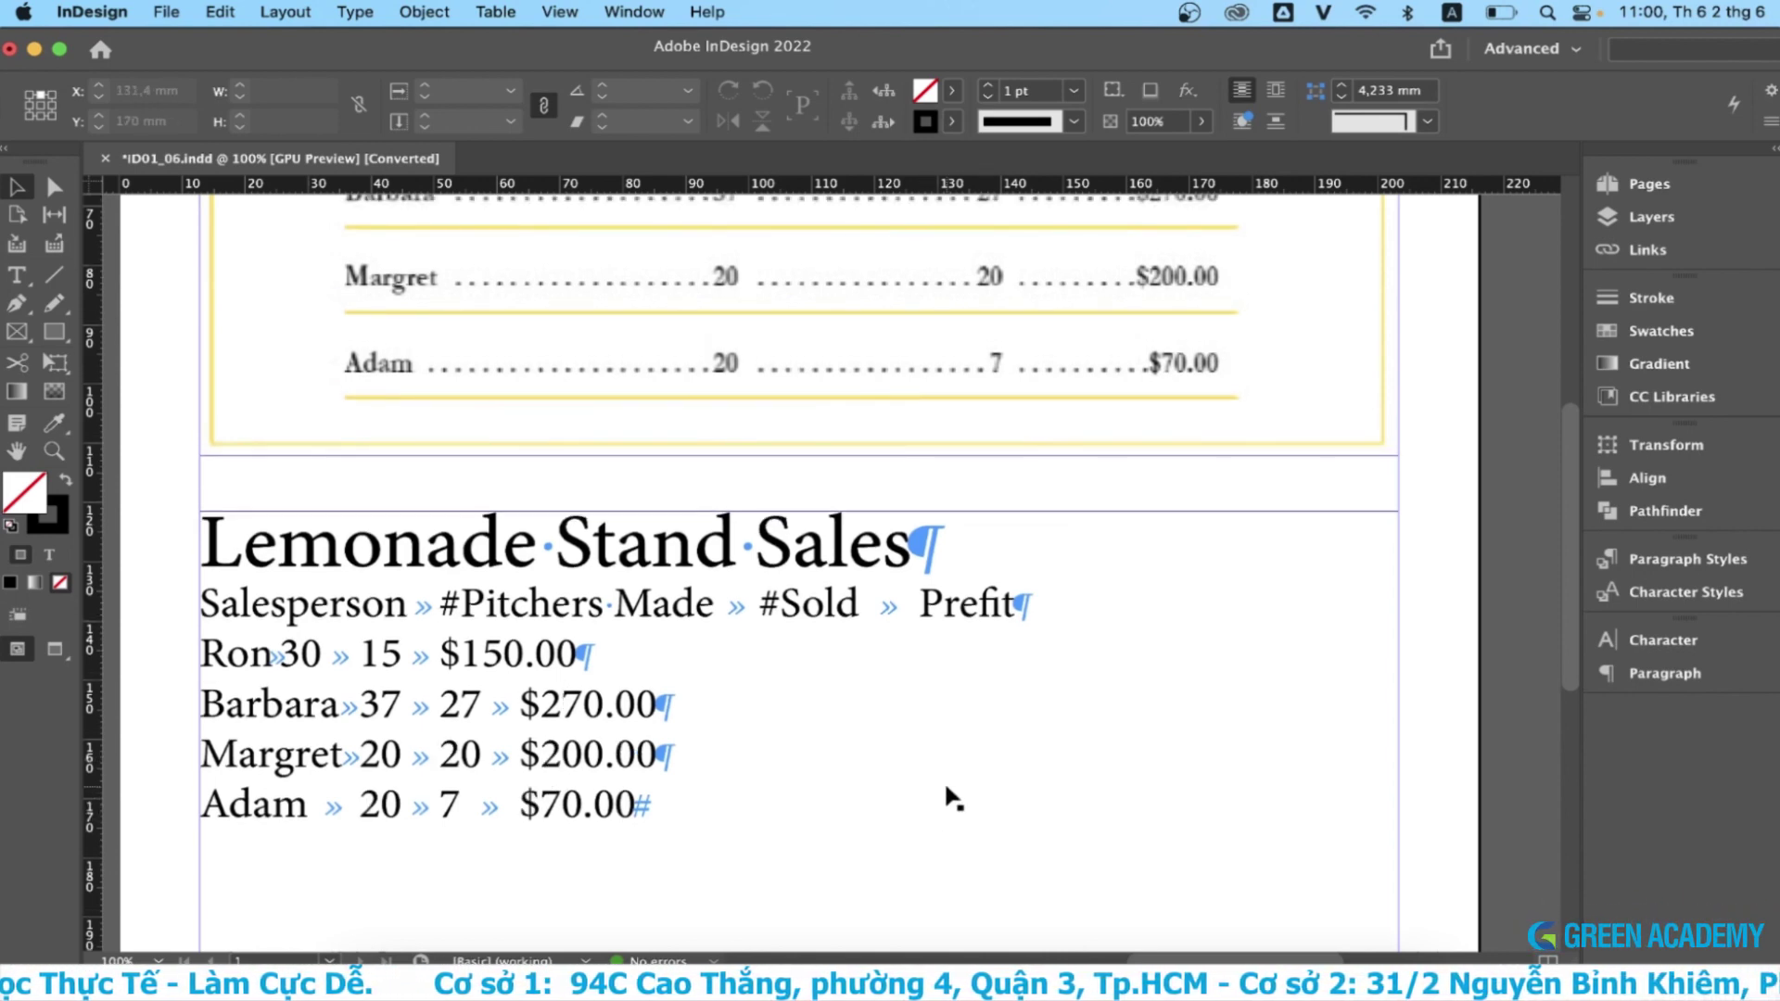
{"action": "left_click", "coordinate": [798, 324]}
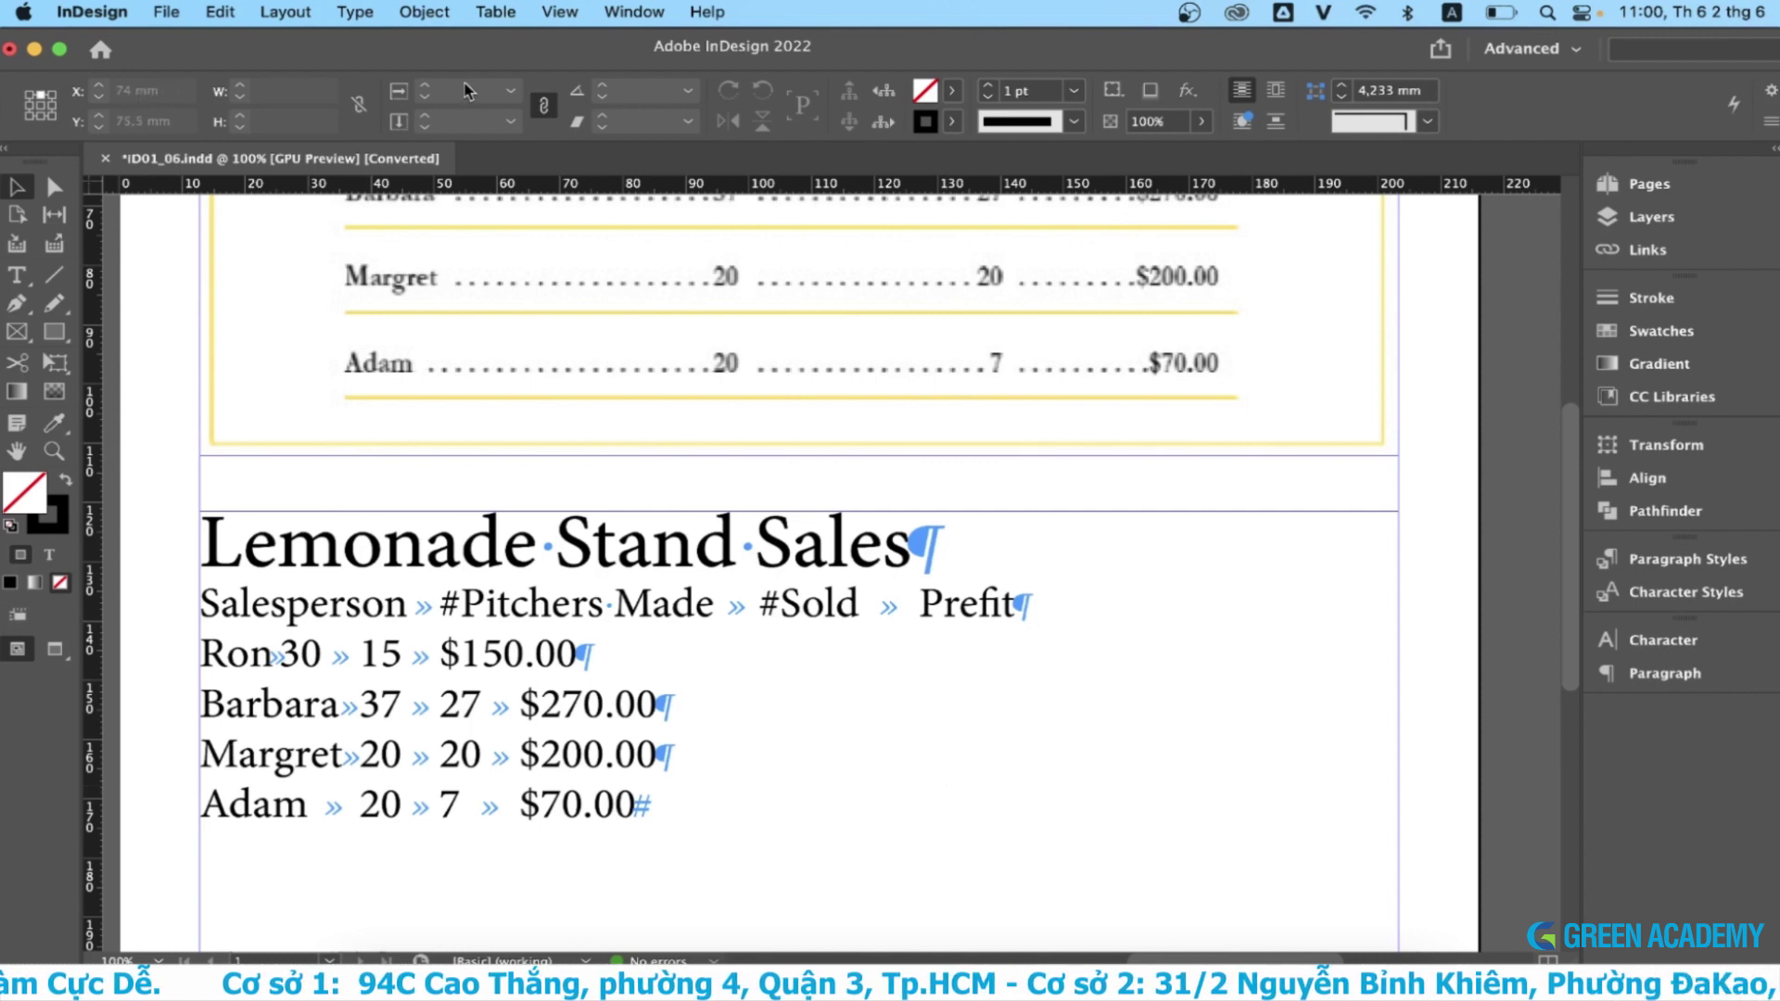
{"action": "left_click", "coordinate": [355, 13]}
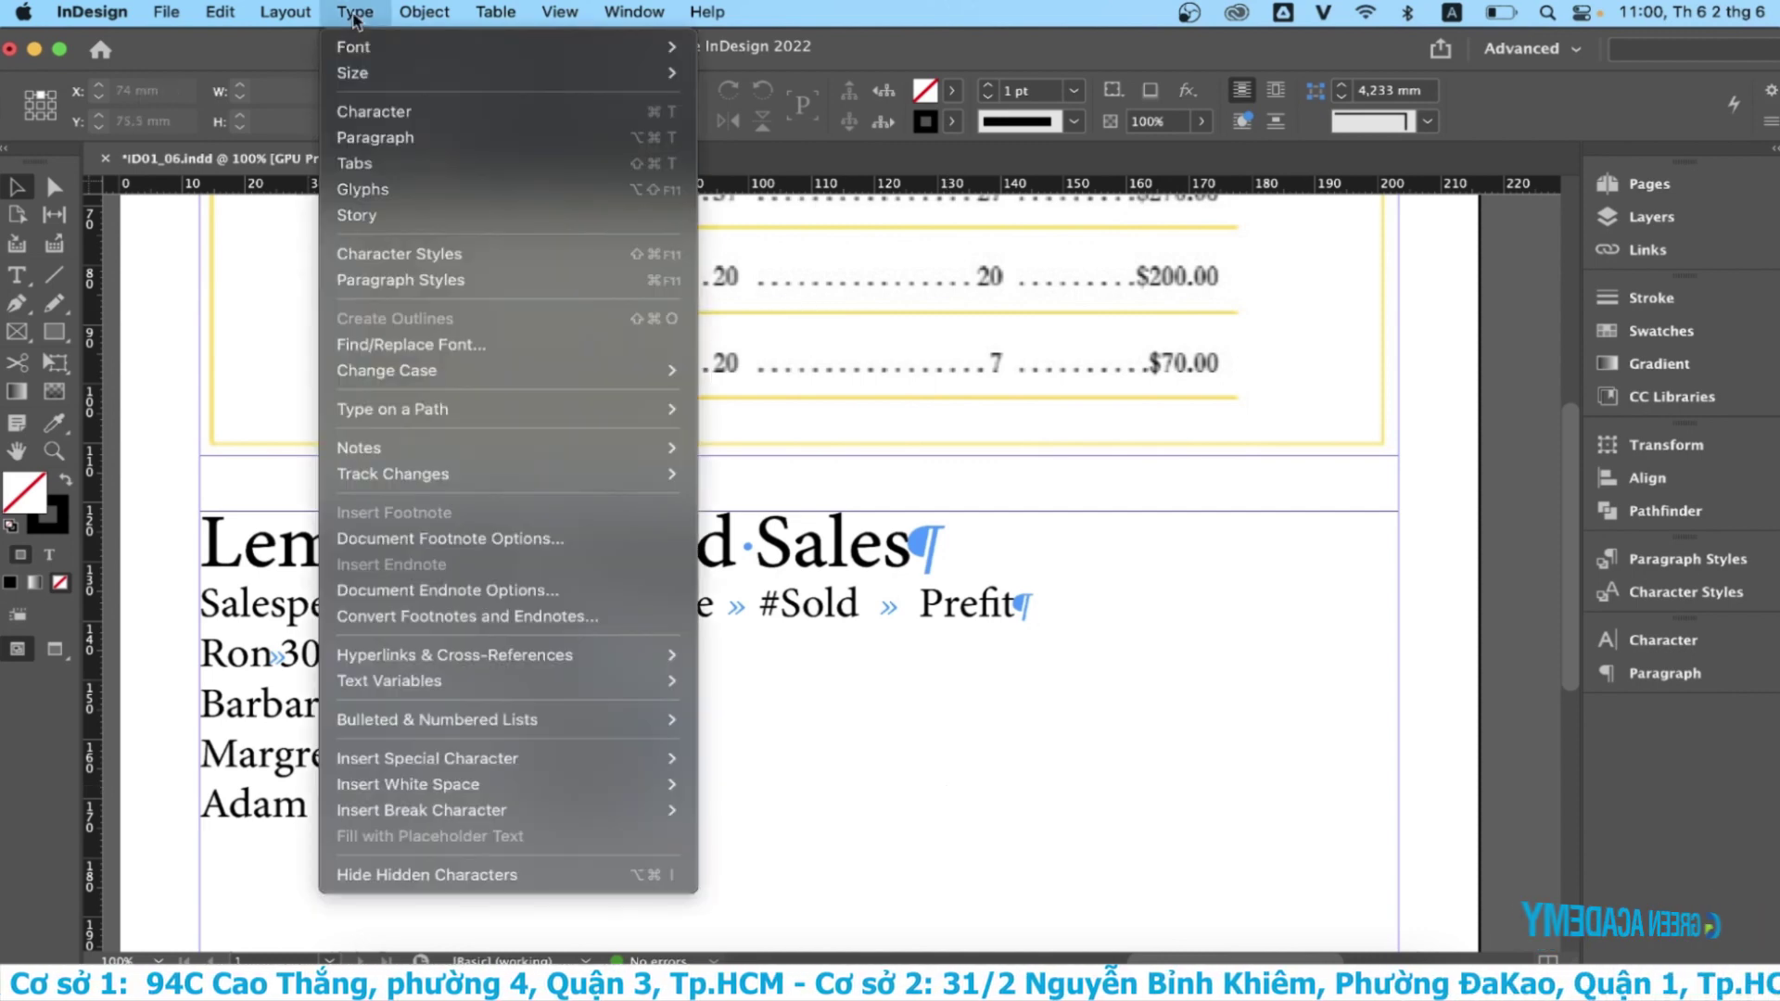
{"action": "left_click", "coordinate": [390, 164]}
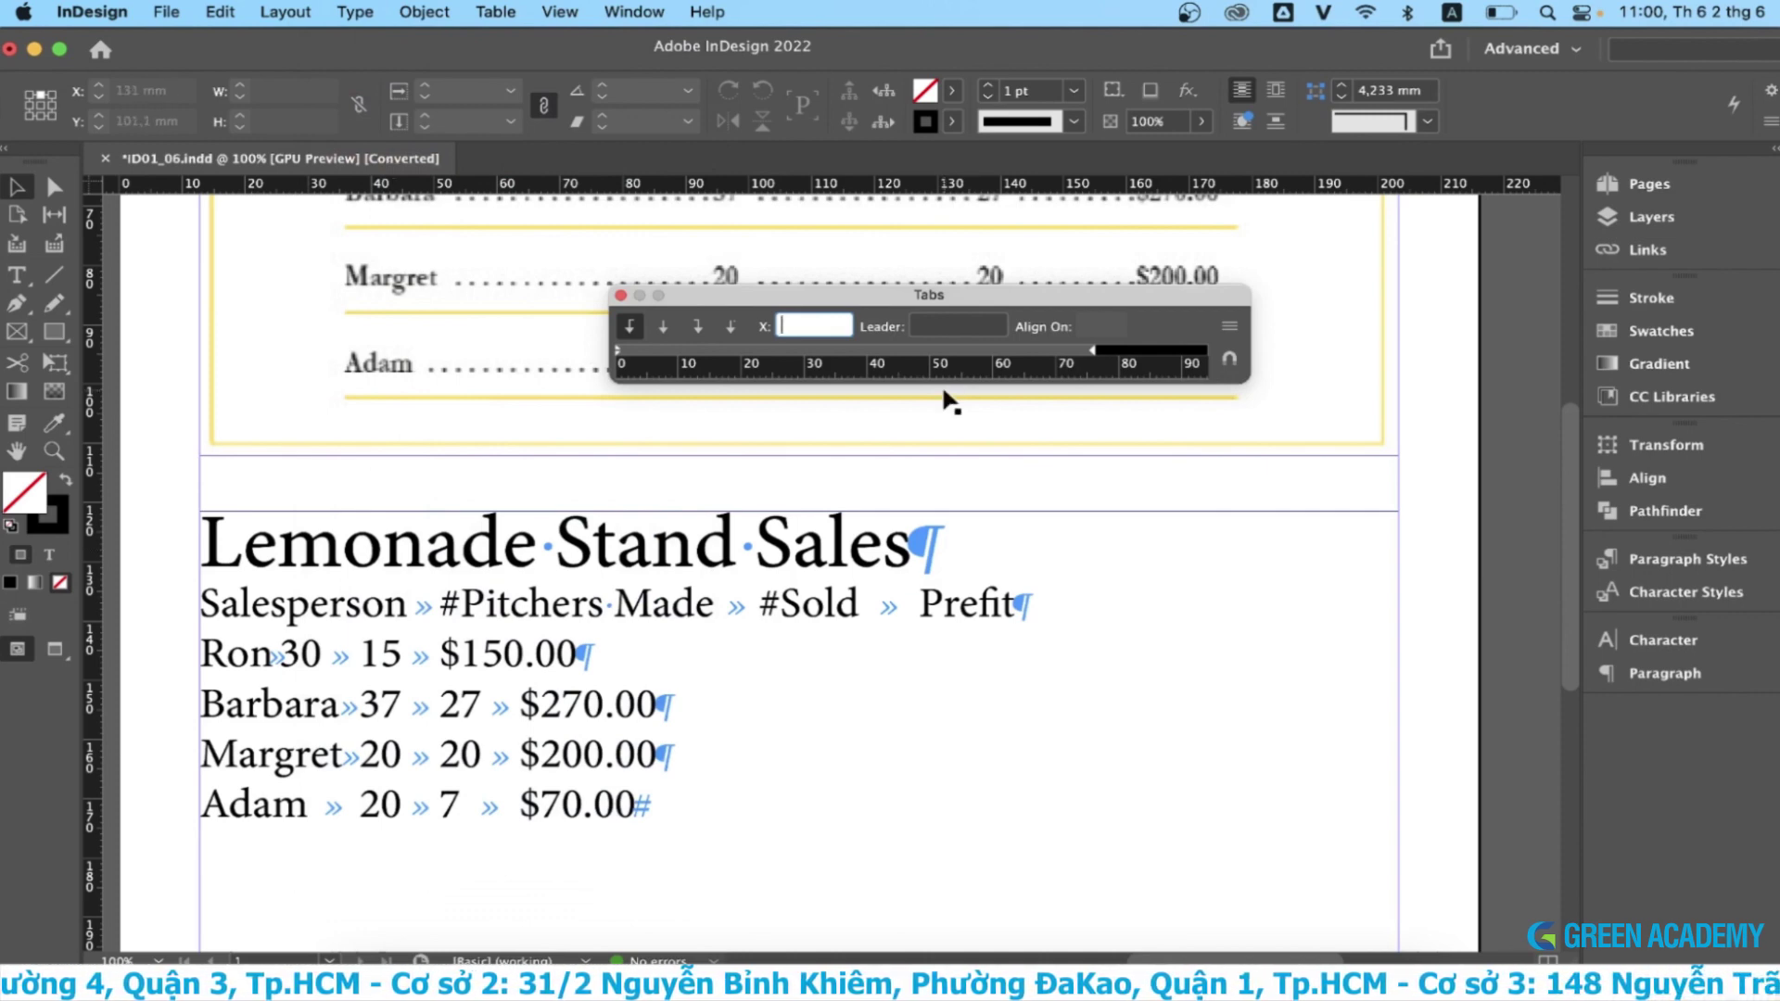
{"action": "scroll", "coordinate": [1474, 538], "scroll_direction": "up", "scroll_amount": 1}
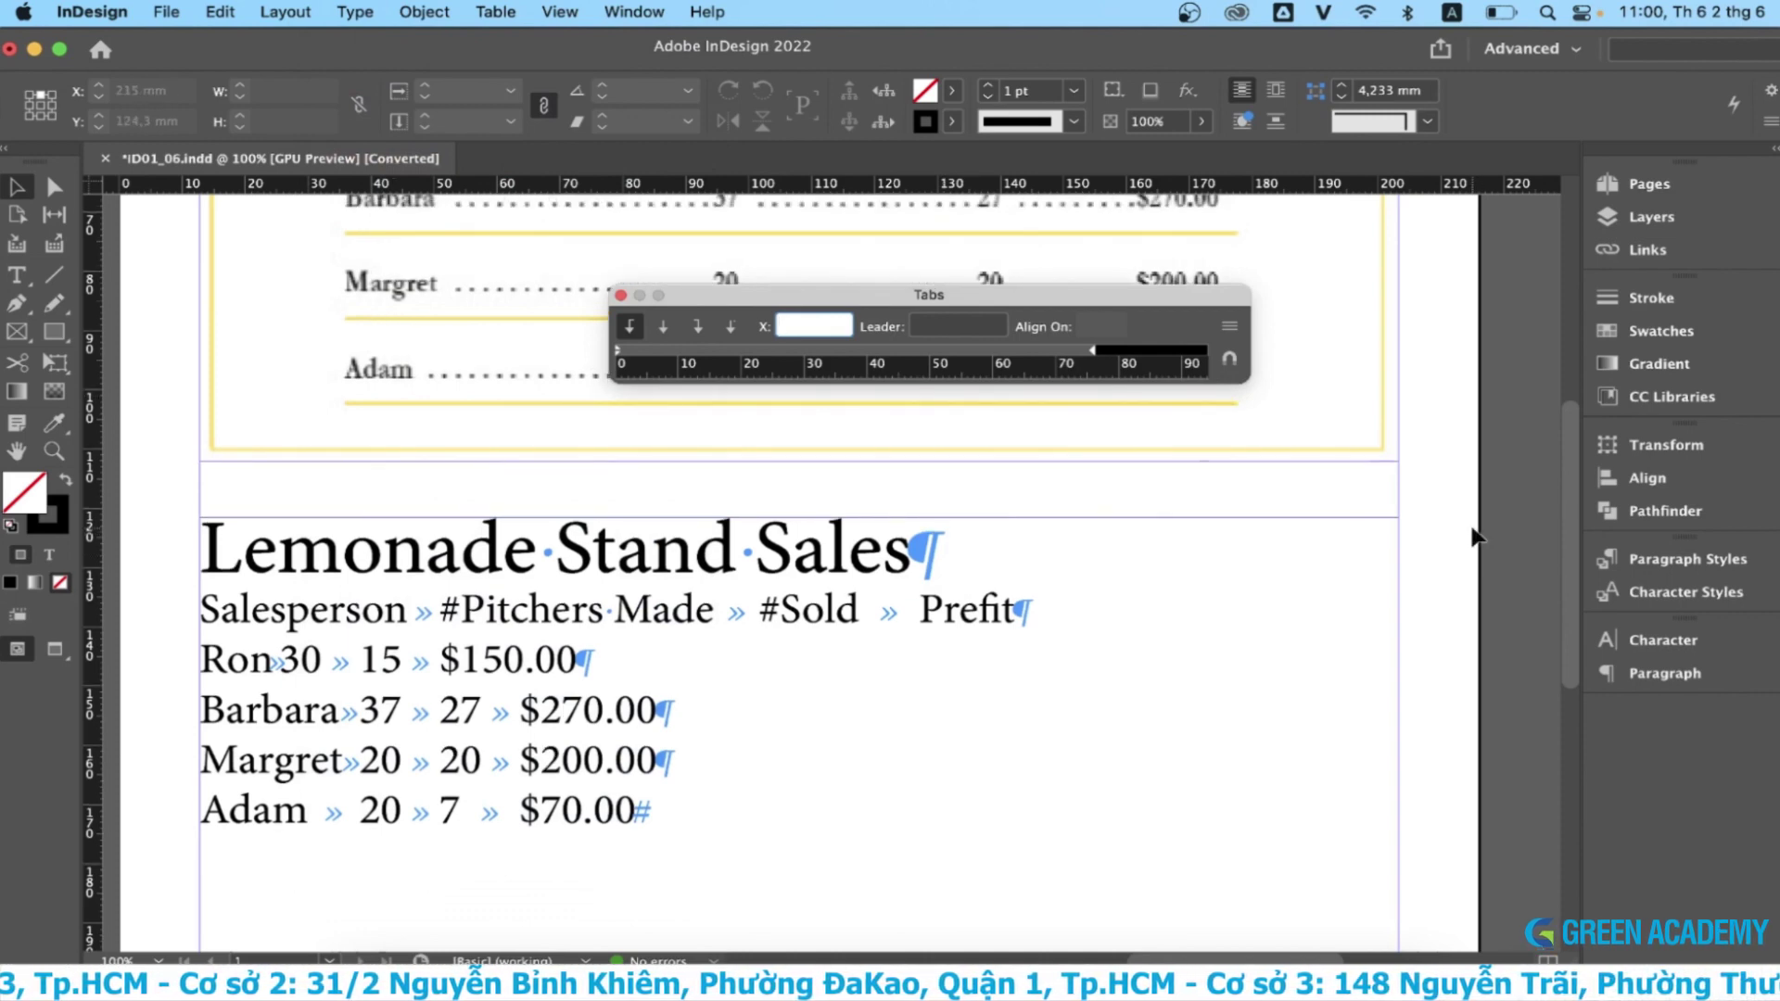
{"action": "scroll", "coordinate": [1474, 538], "scroll_direction": "up", "scroll_amount": 1}
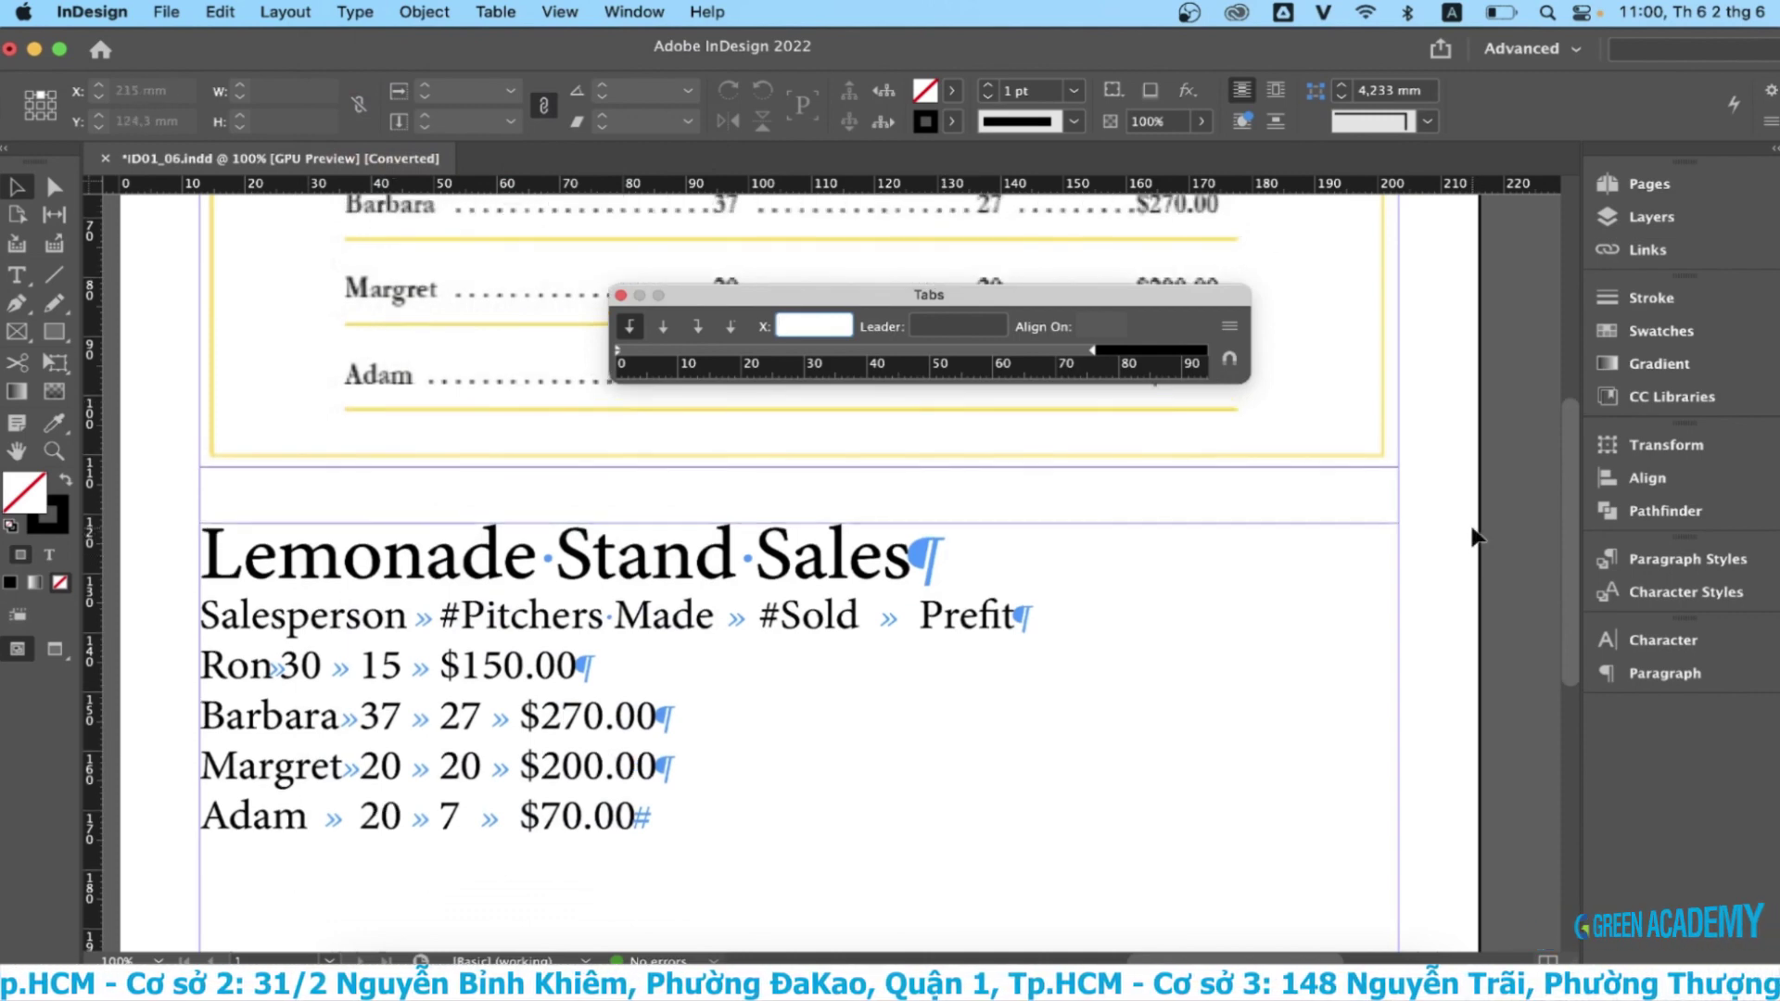
{"action": "left_click", "coordinate": [1044, 596]}
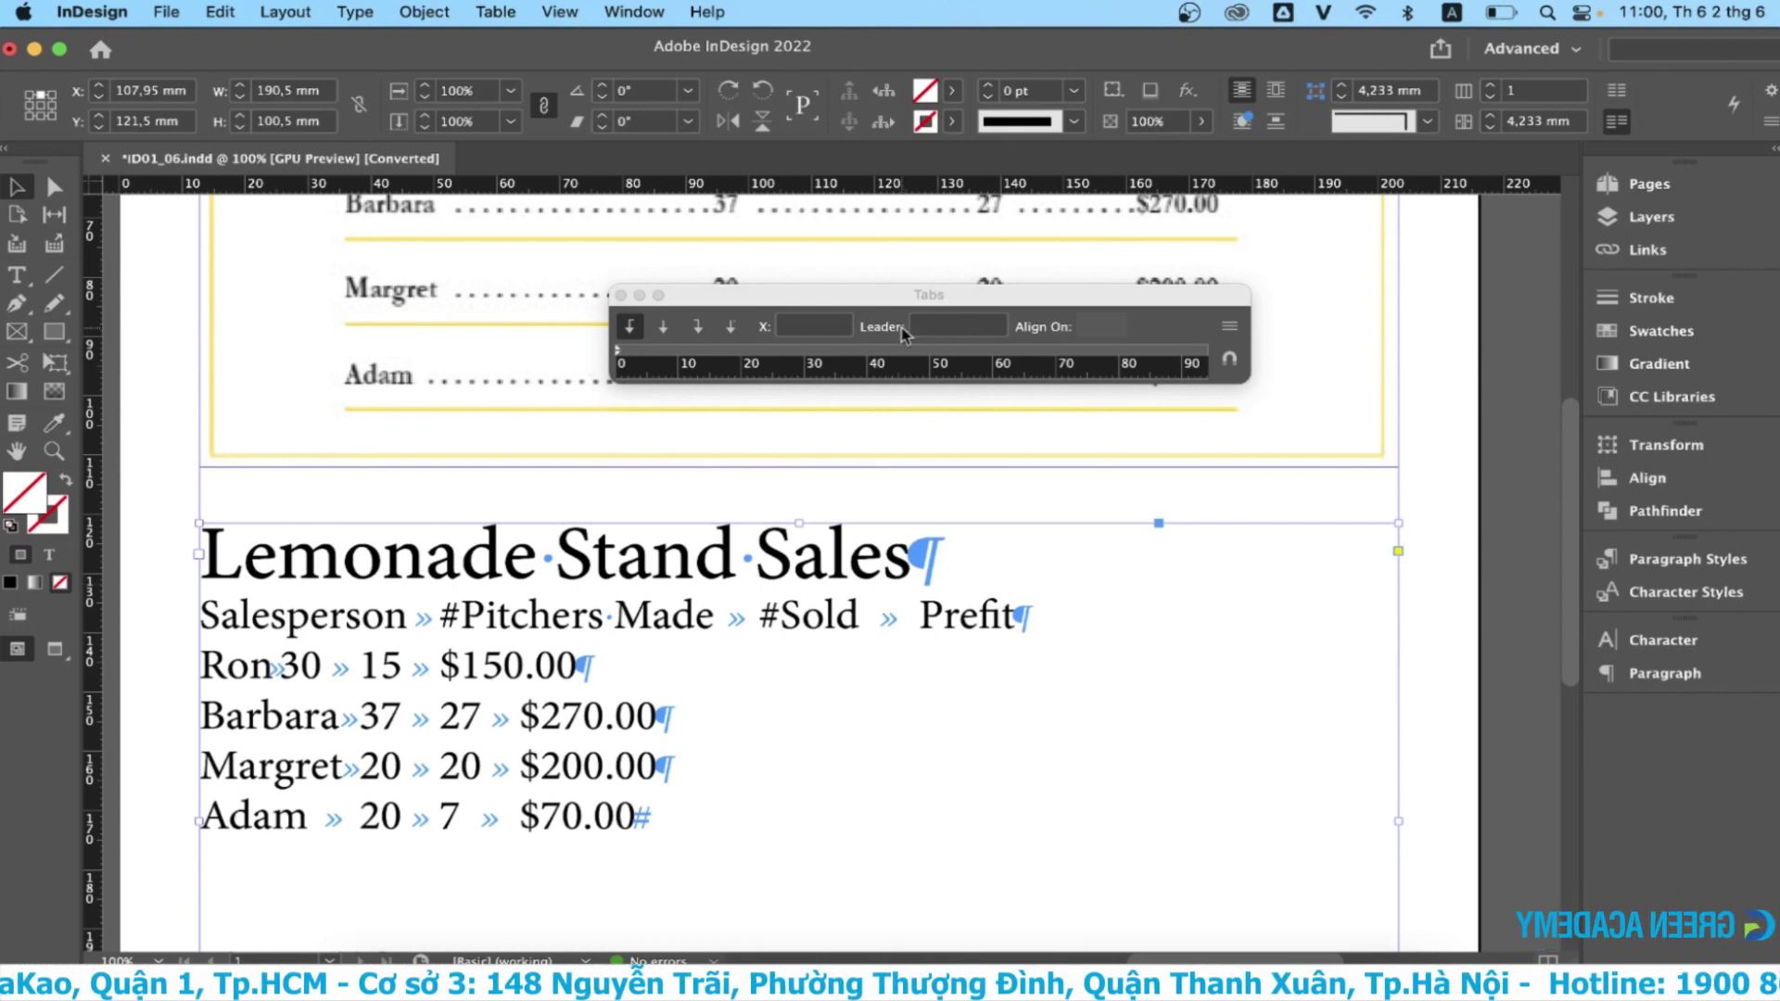
{"action": "left_click", "coordinate": [1233, 362]}
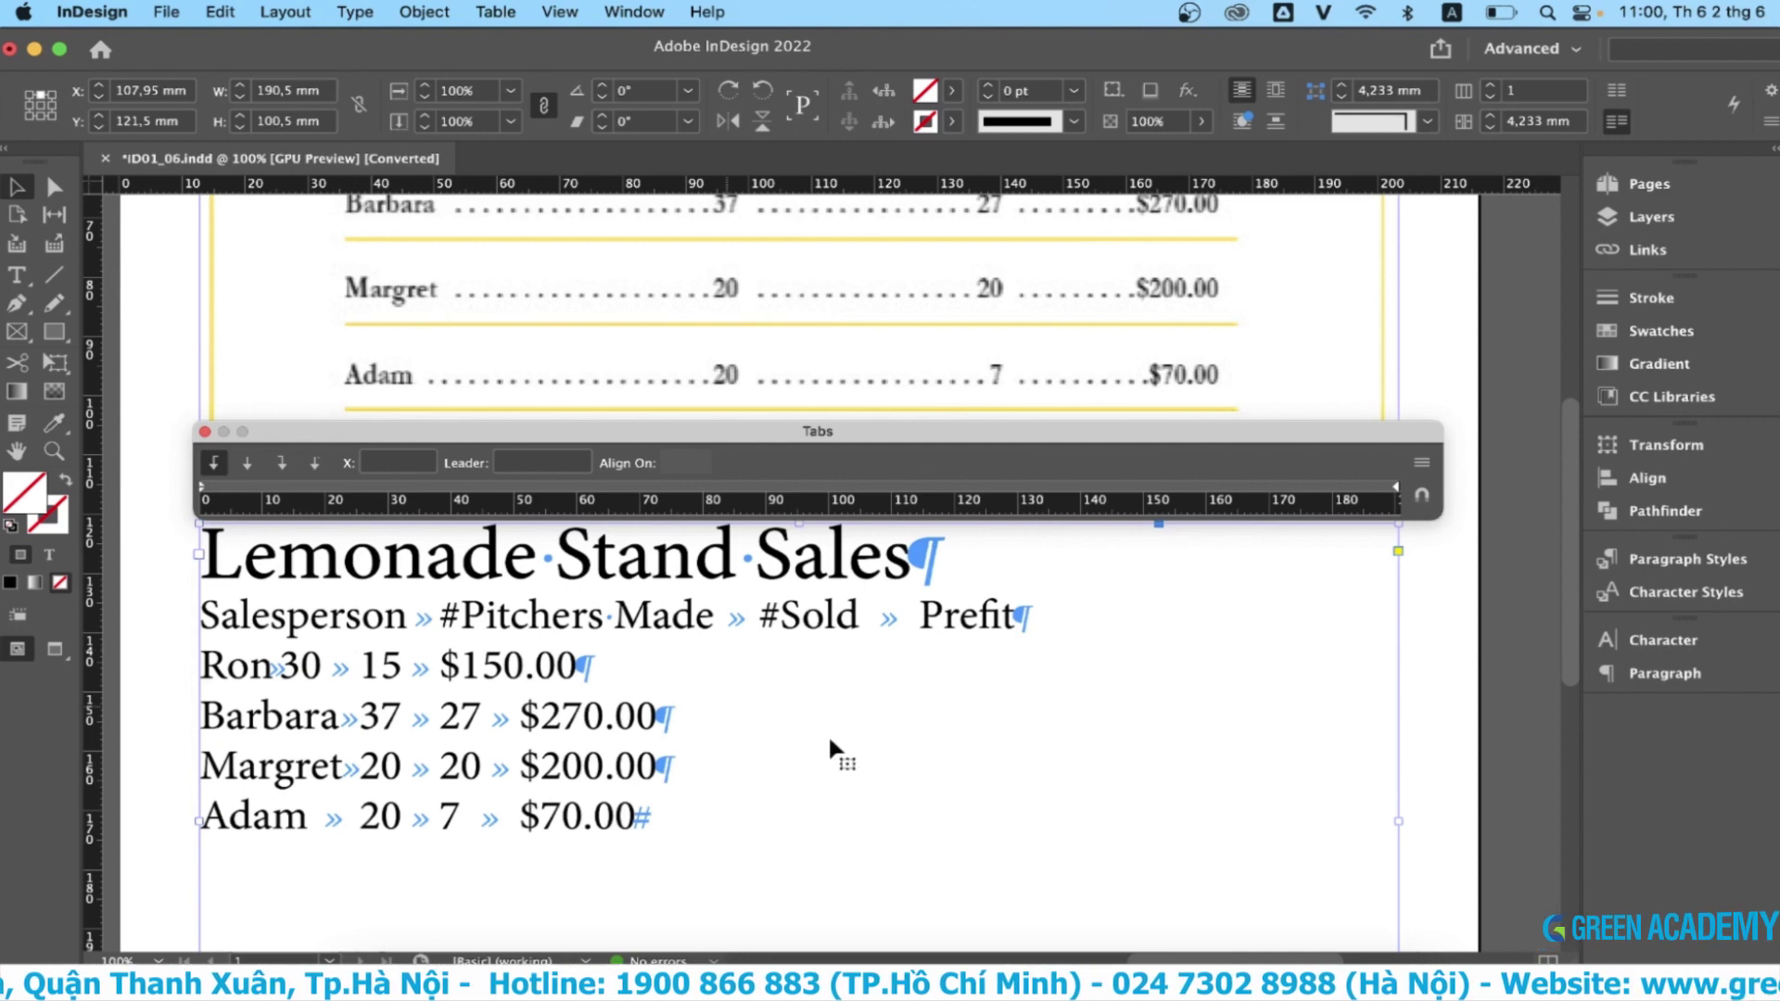
- Add a center-justified tab stop at about 70 mm to the column heading line and the four data rows
{"action": "double_click", "coordinate": [687, 827]}
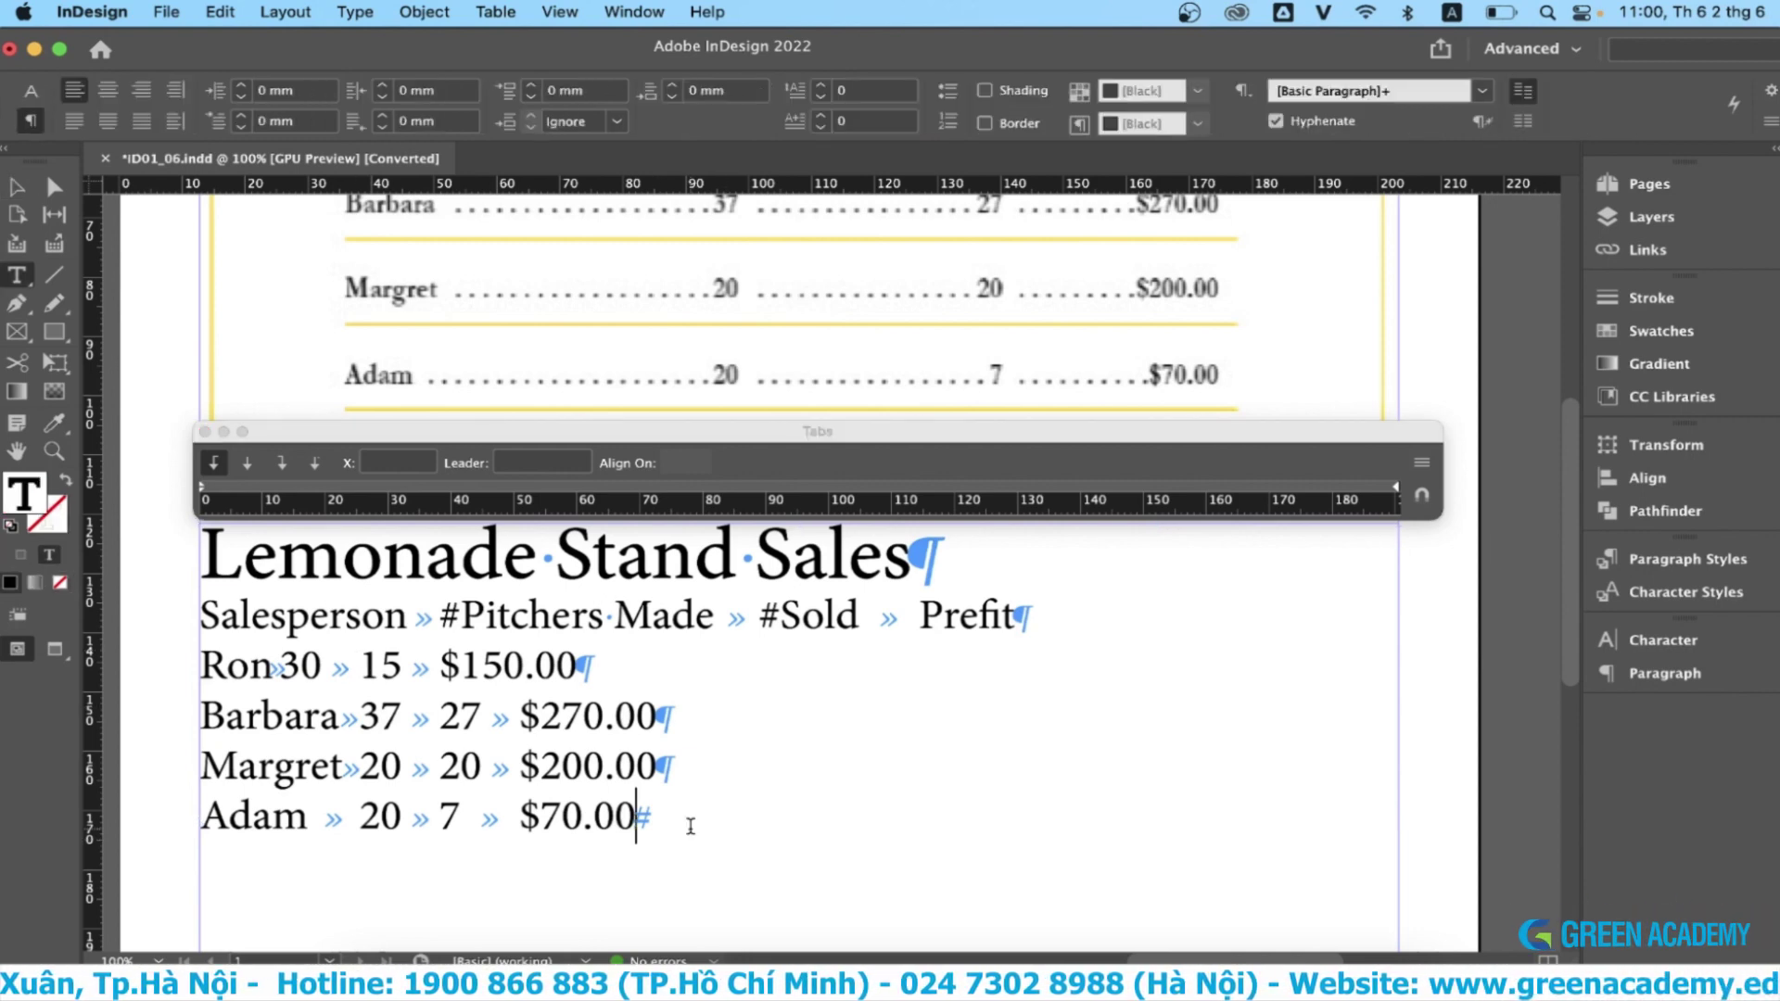
{"action": "left_click_drag", "start_coordinate": [691, 827], "coordinate": [196, 623]}
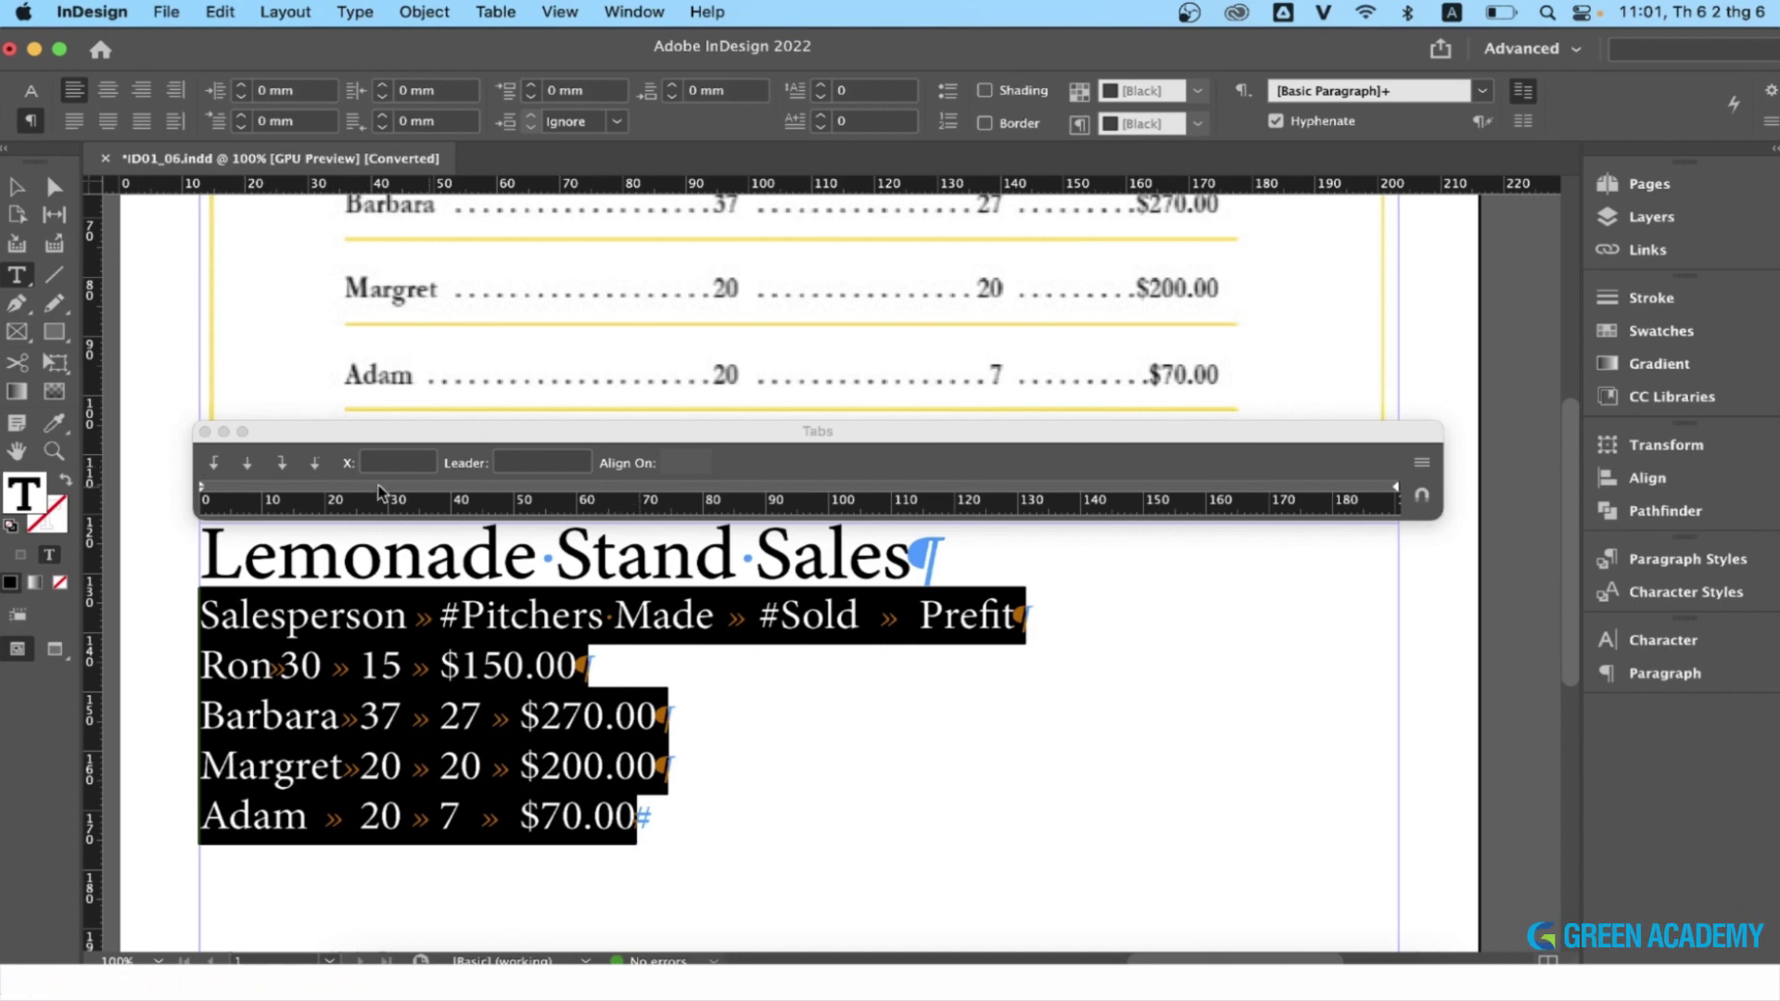
{"action": "left_click", "coordinate": [245, 464]}
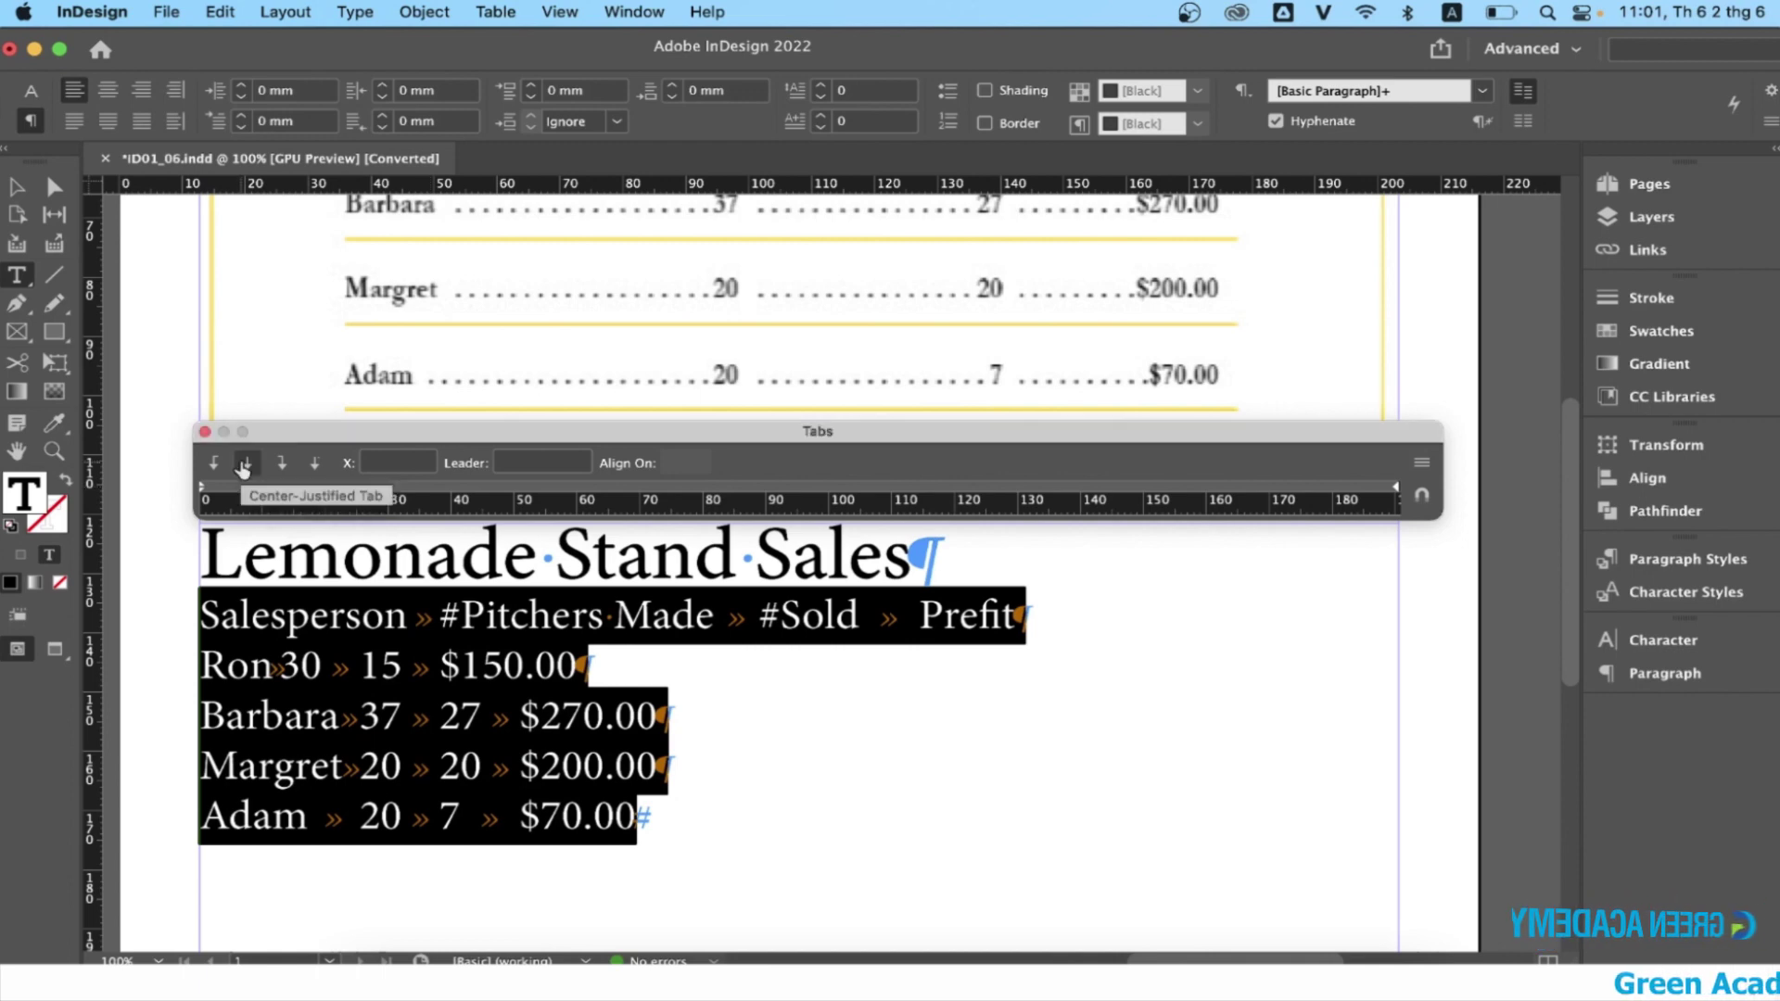
{"action": "left_click", "coordinate": [640, 487]}
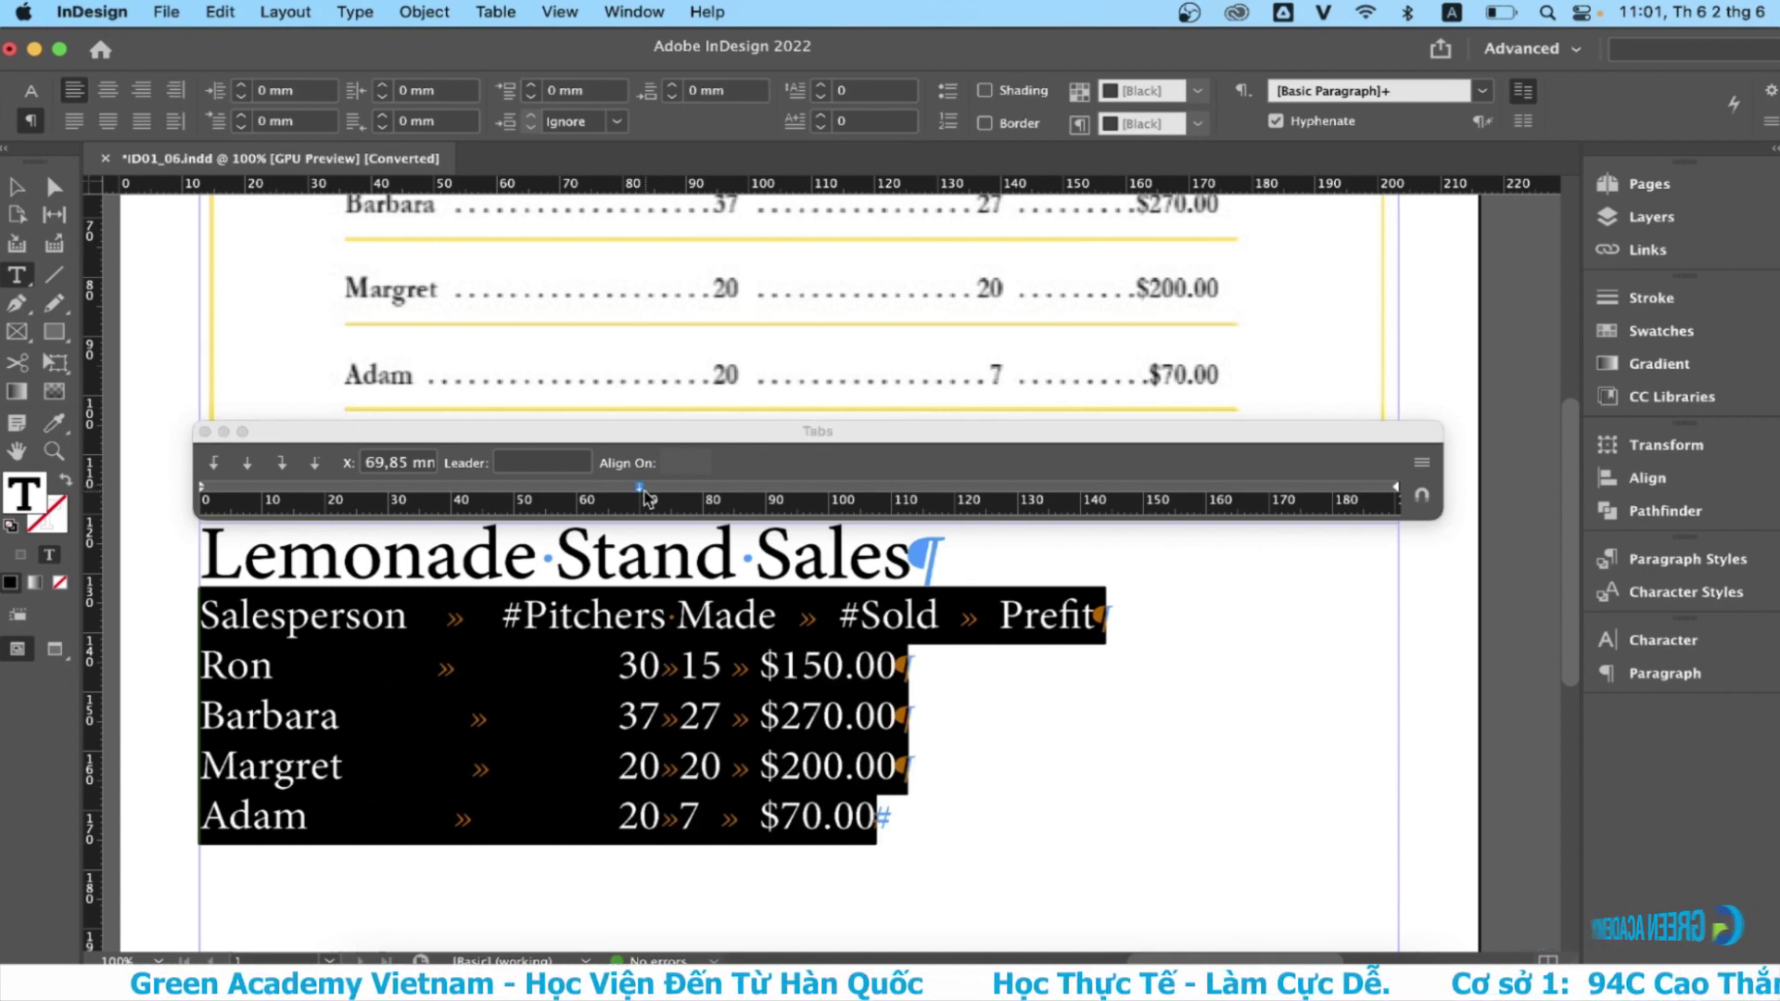
- Set the first tab stop's position to exactly 70 mm and give it a period as leader
{"action": "left_click", "coordinate": [390, 475]}
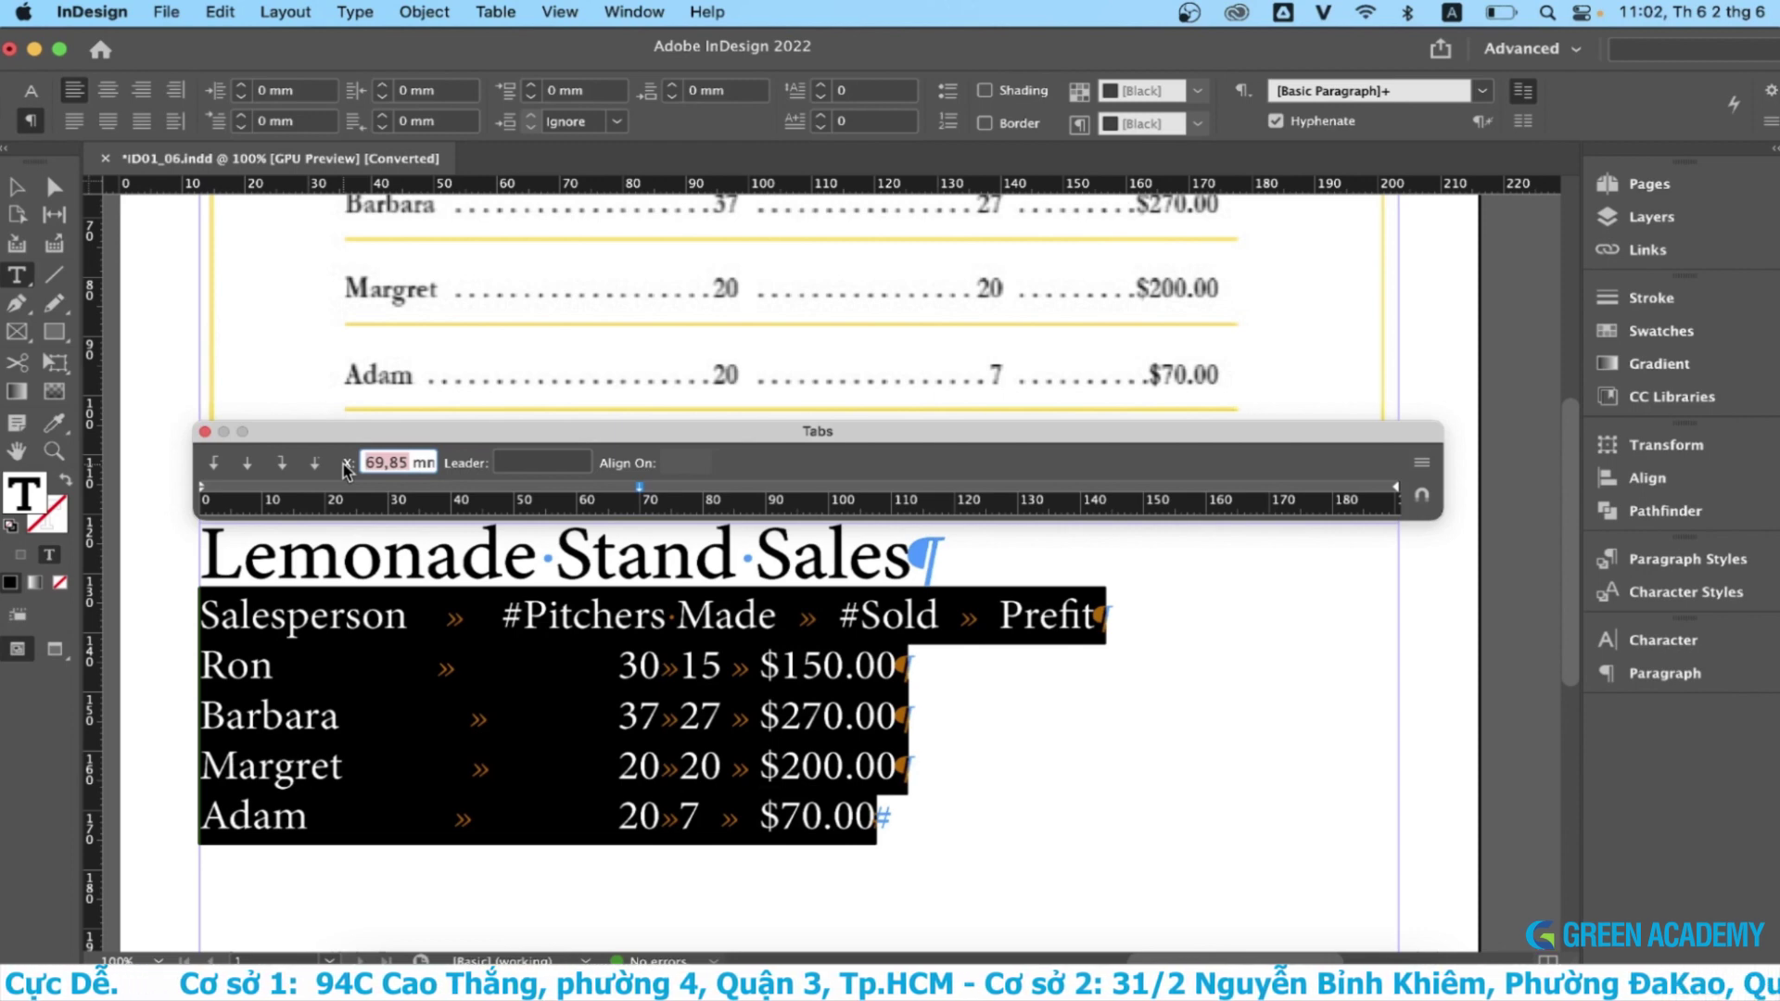
{"action": "type", "text": "70"}
{"action": "key", "text": "Tab"}
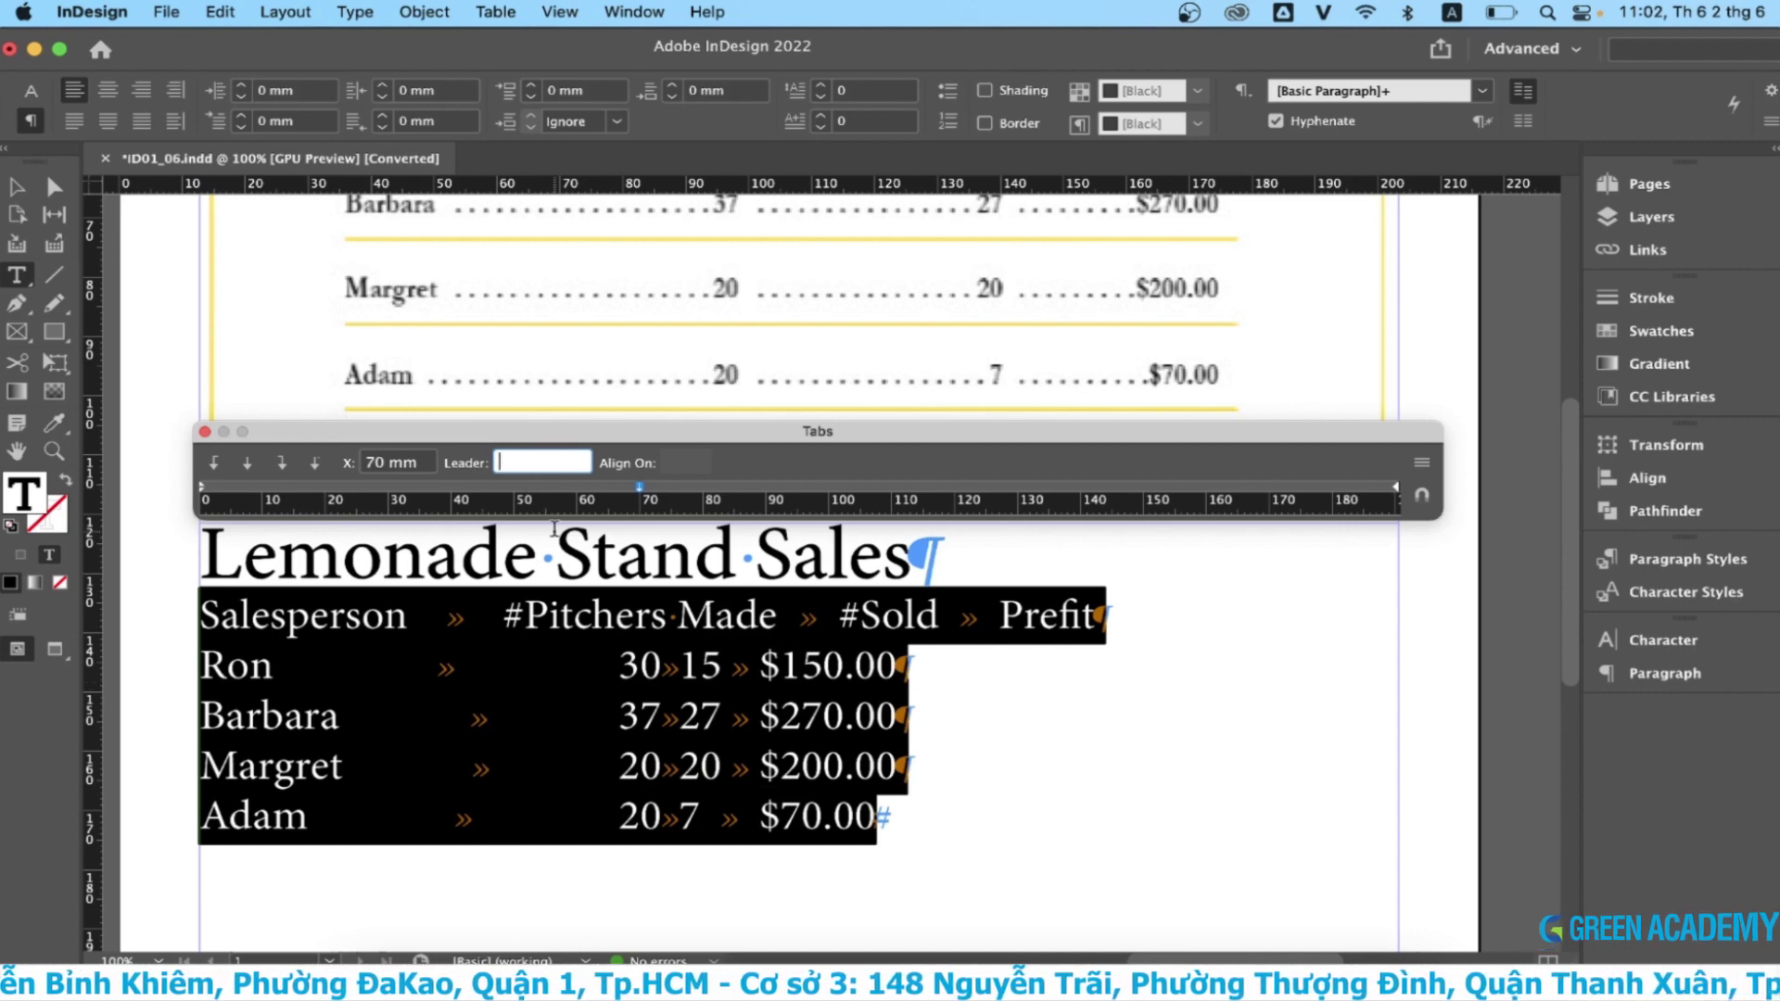
{"action": "type", "text": "."}
{"action": "key", "text": "Return"}
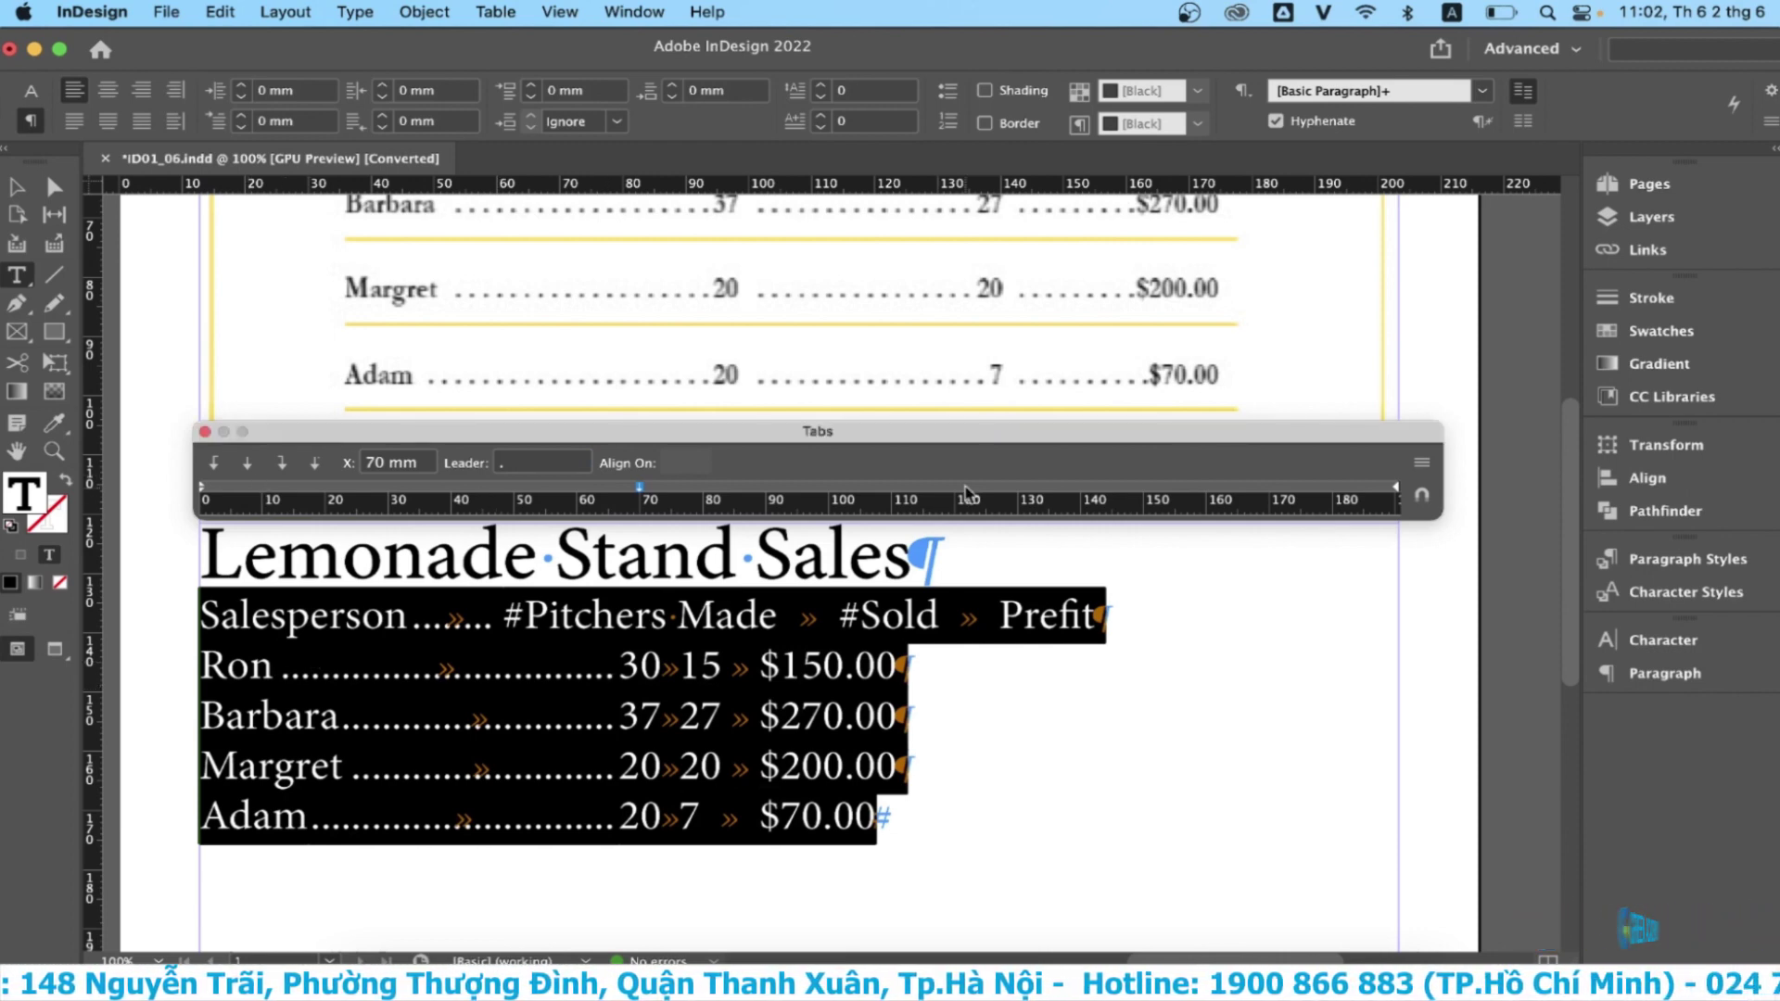
- Add a second tab stop at 120 mm with a period leader to the selected rows
{"action": "left_click", "coordinate": [960, 490]}
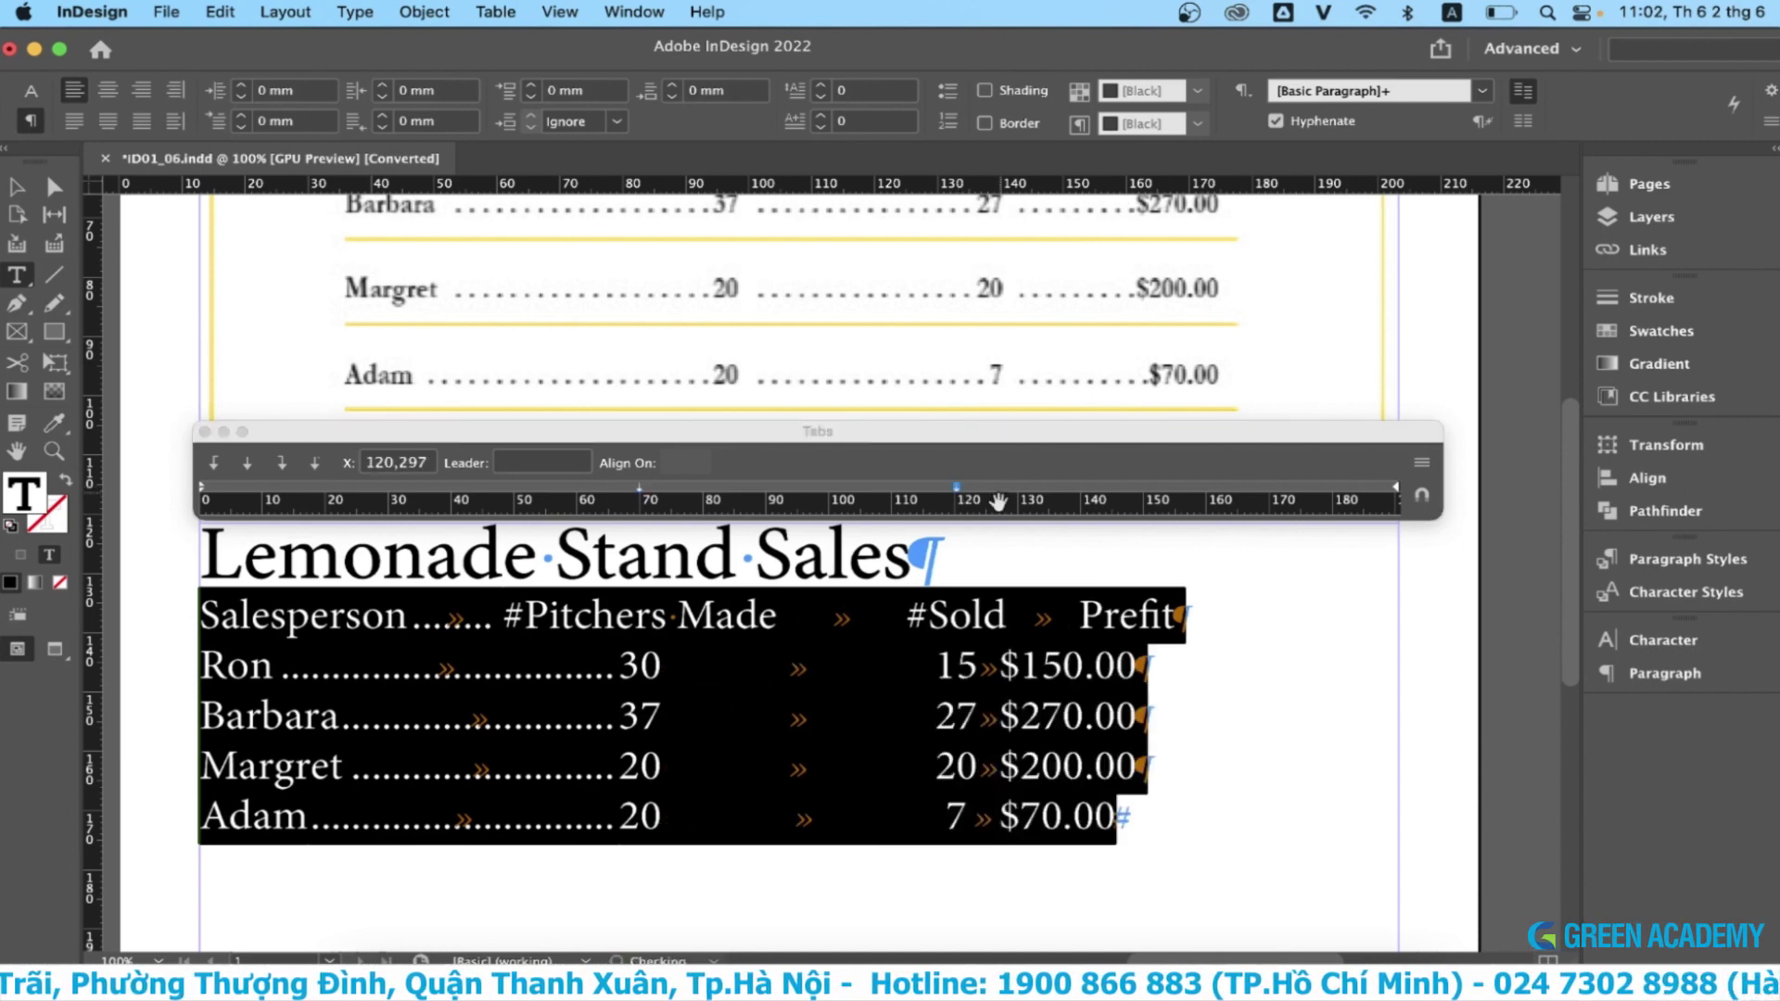
{"action": "left_click", "coordinate": [388, 466]}
{"action": "type", "text": "12"}
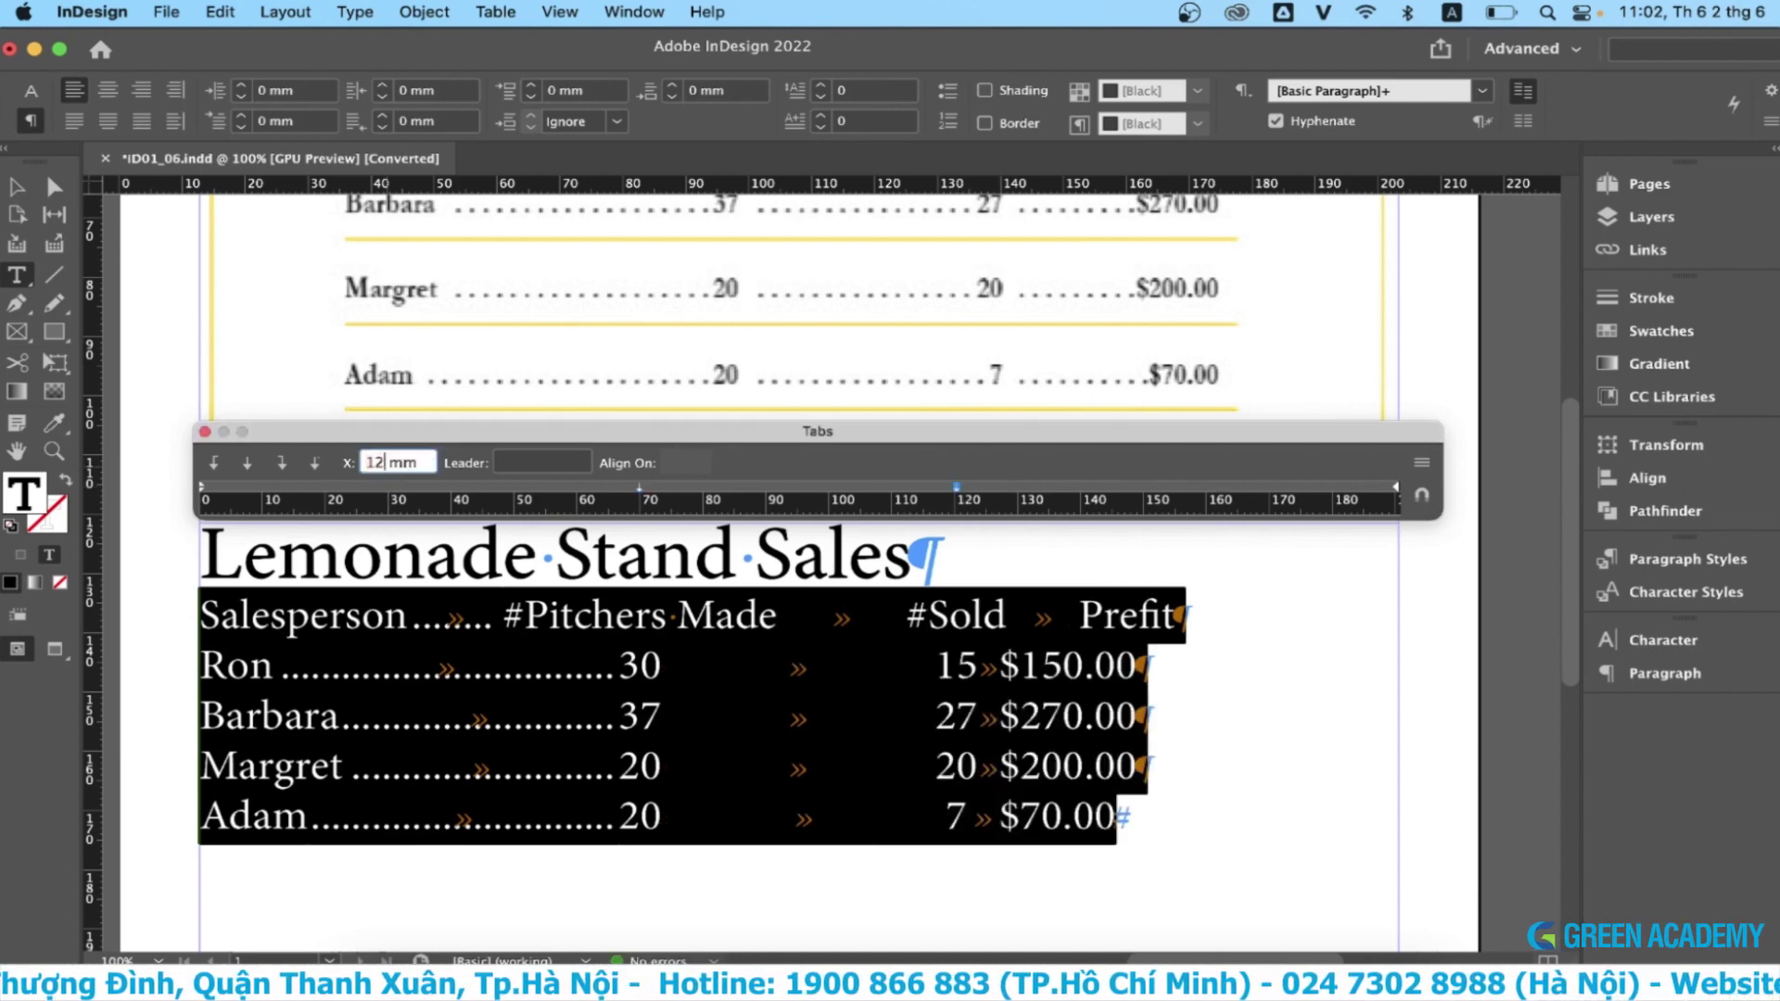
{"action": "type", "text": "0"}
{"action": "left_click", "coordinate": [569, 461]}
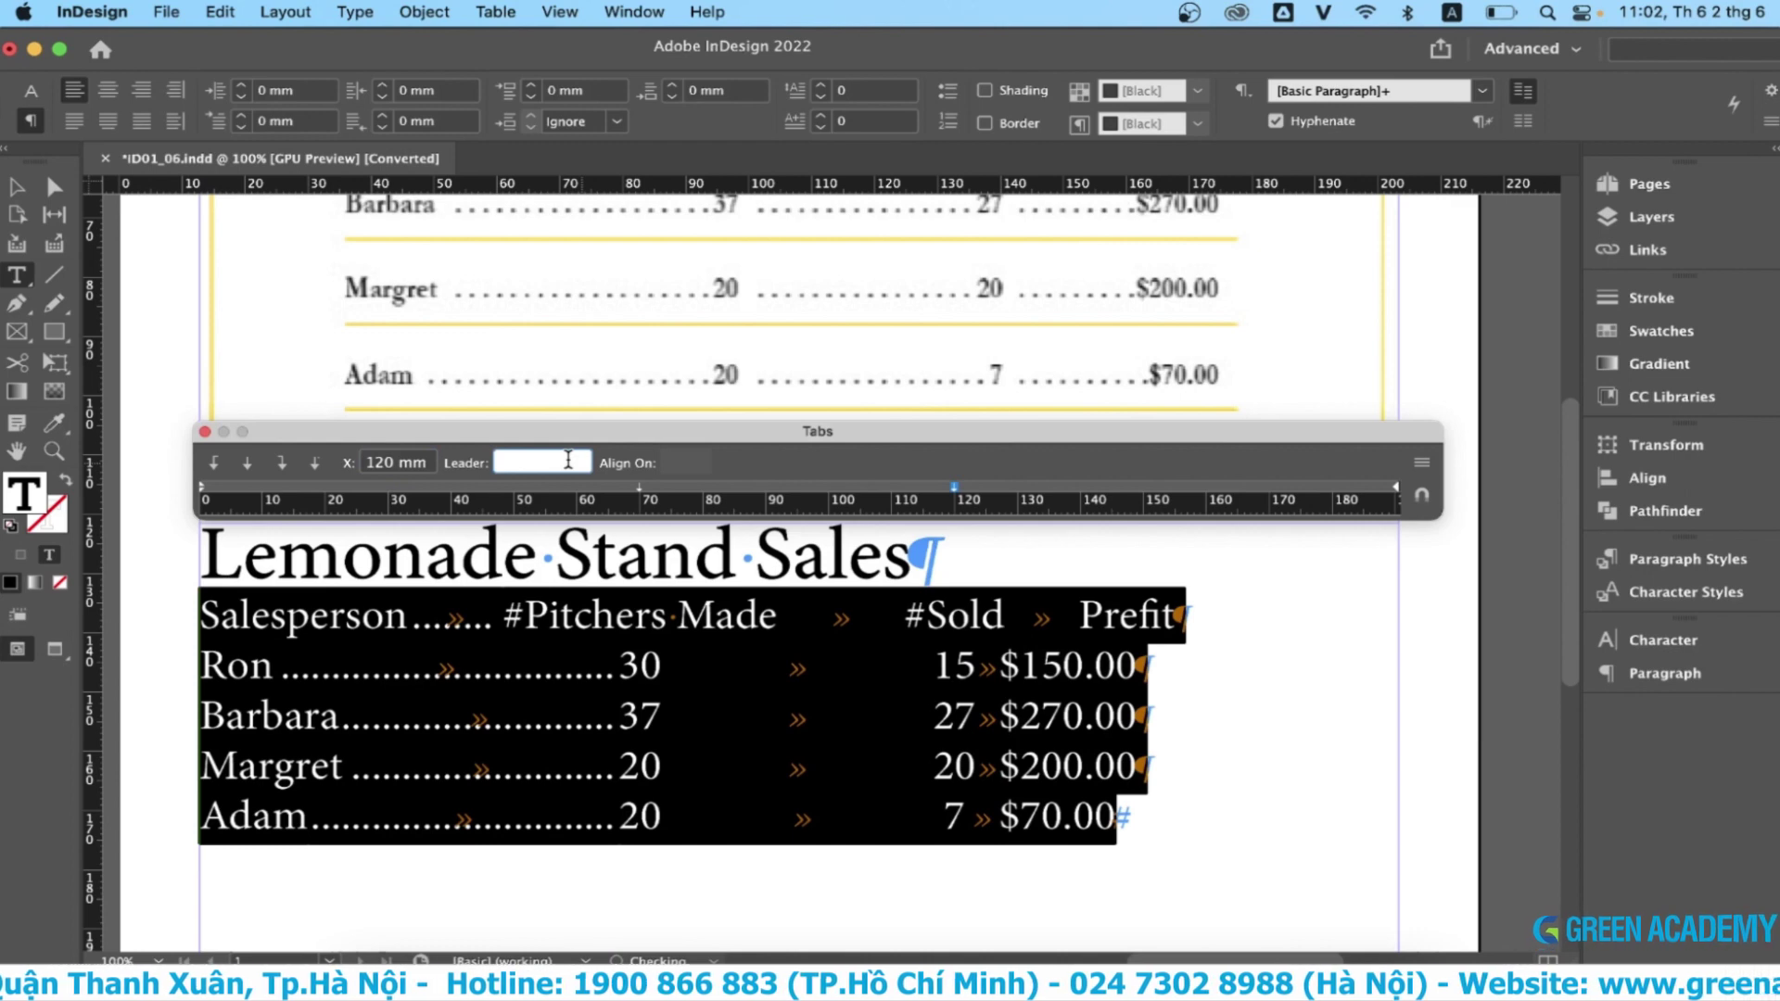
{"action": "type", "text": "."}
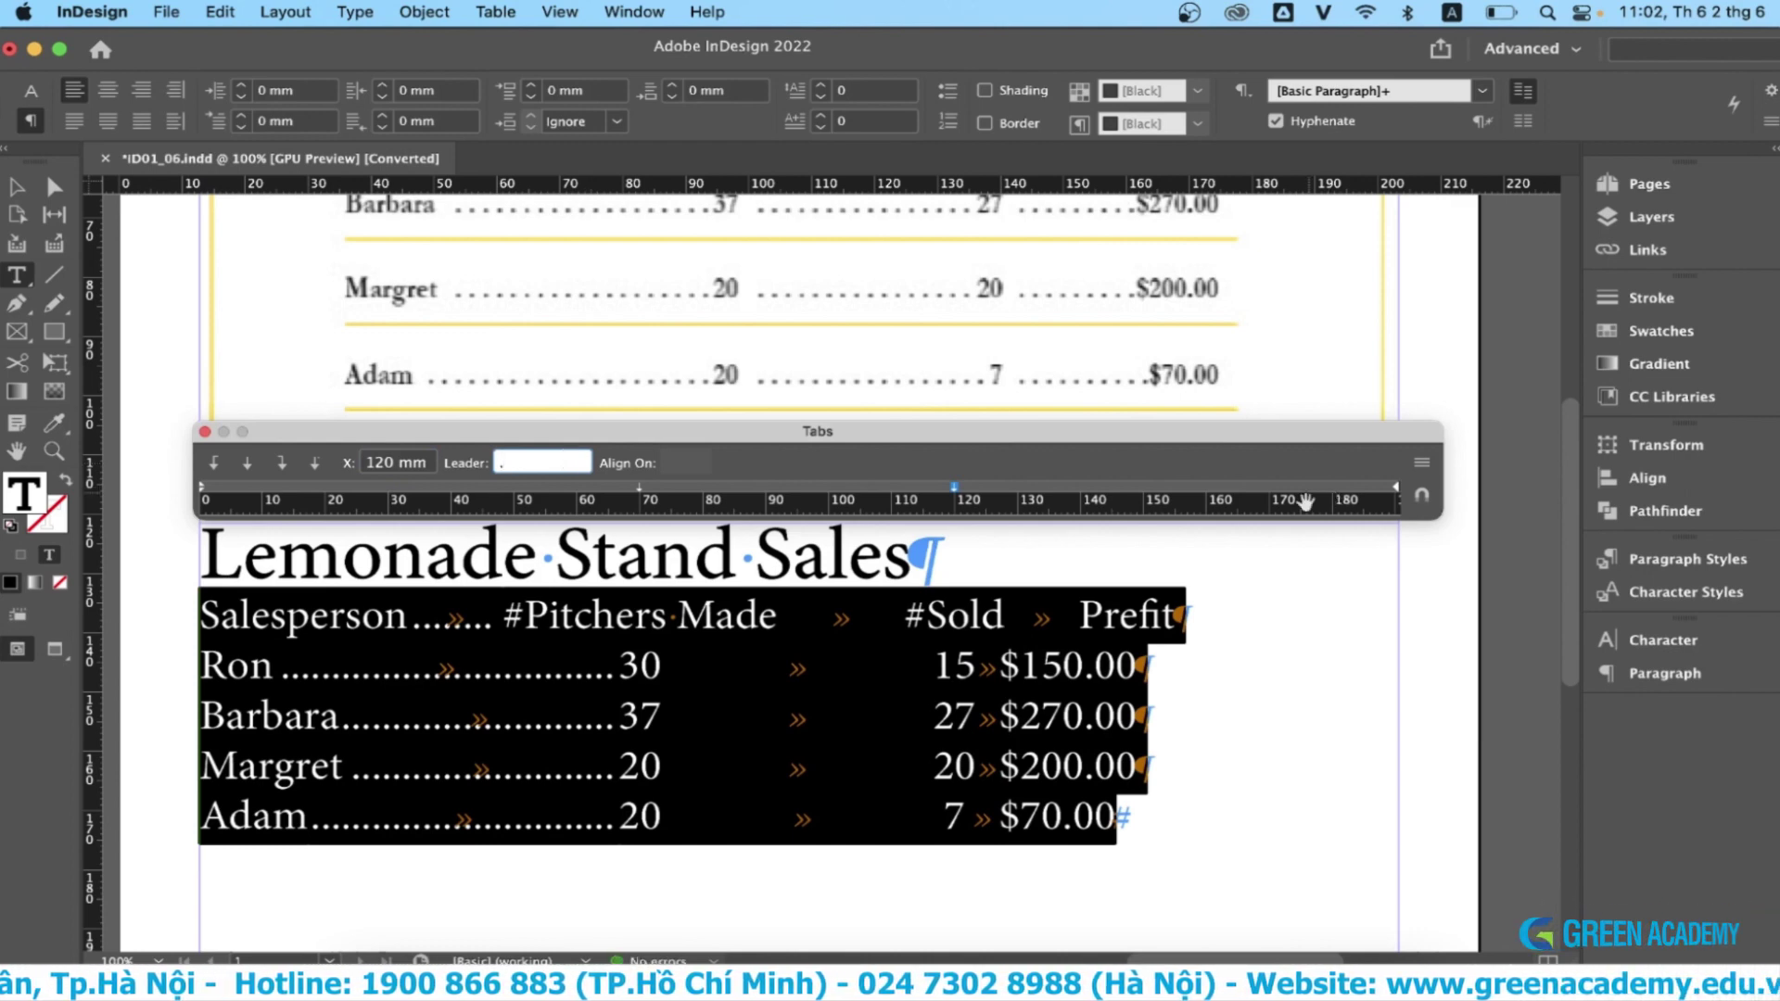
- Add a third tab stop at 175 mm with a period leader to the selected rows
{"action": "left_click", "coordinate": [1302, 489]}
{"action": "double_click", "coordinate": [390, 462]}
{"action": "type", "text": "175"}
{"action": "left_click", "coordinate": [517, 463]}
{"action": "type", "text": "."}
{"action": "key", "text": "Return"}
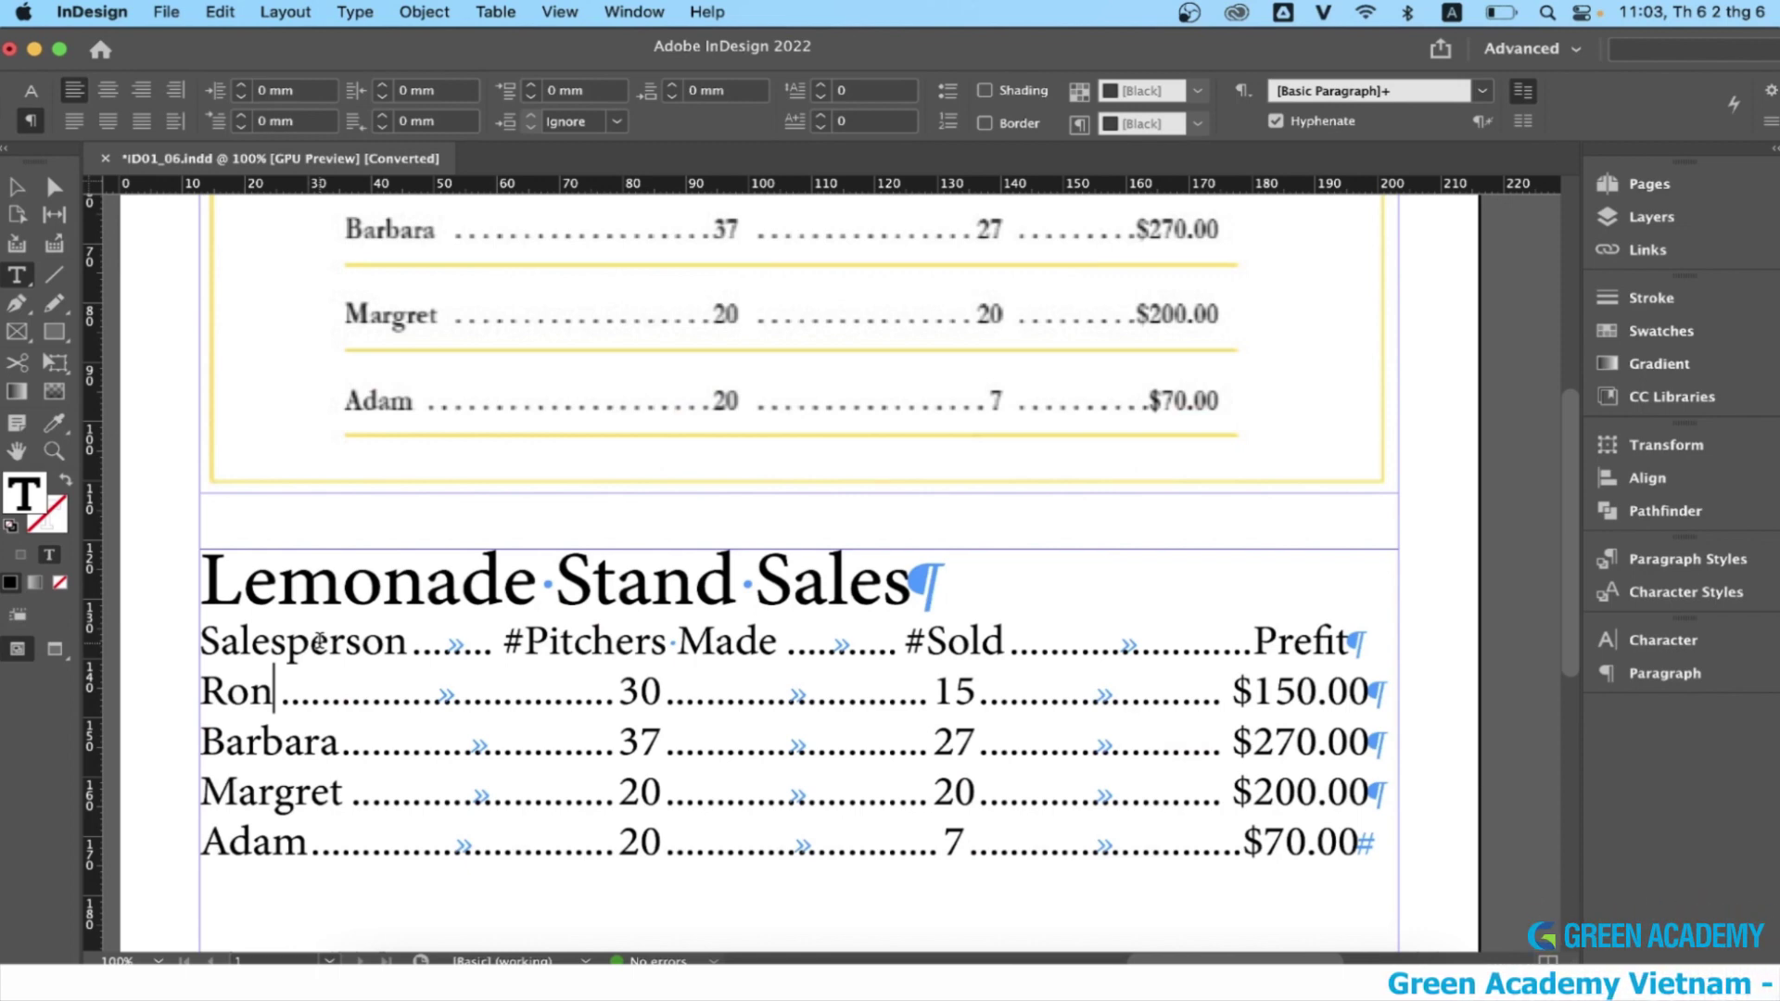
- Remove the leader from the 175 mm tab stop in the column heading line only
{"action": "triple_click", "coordinate": [318, 641]}
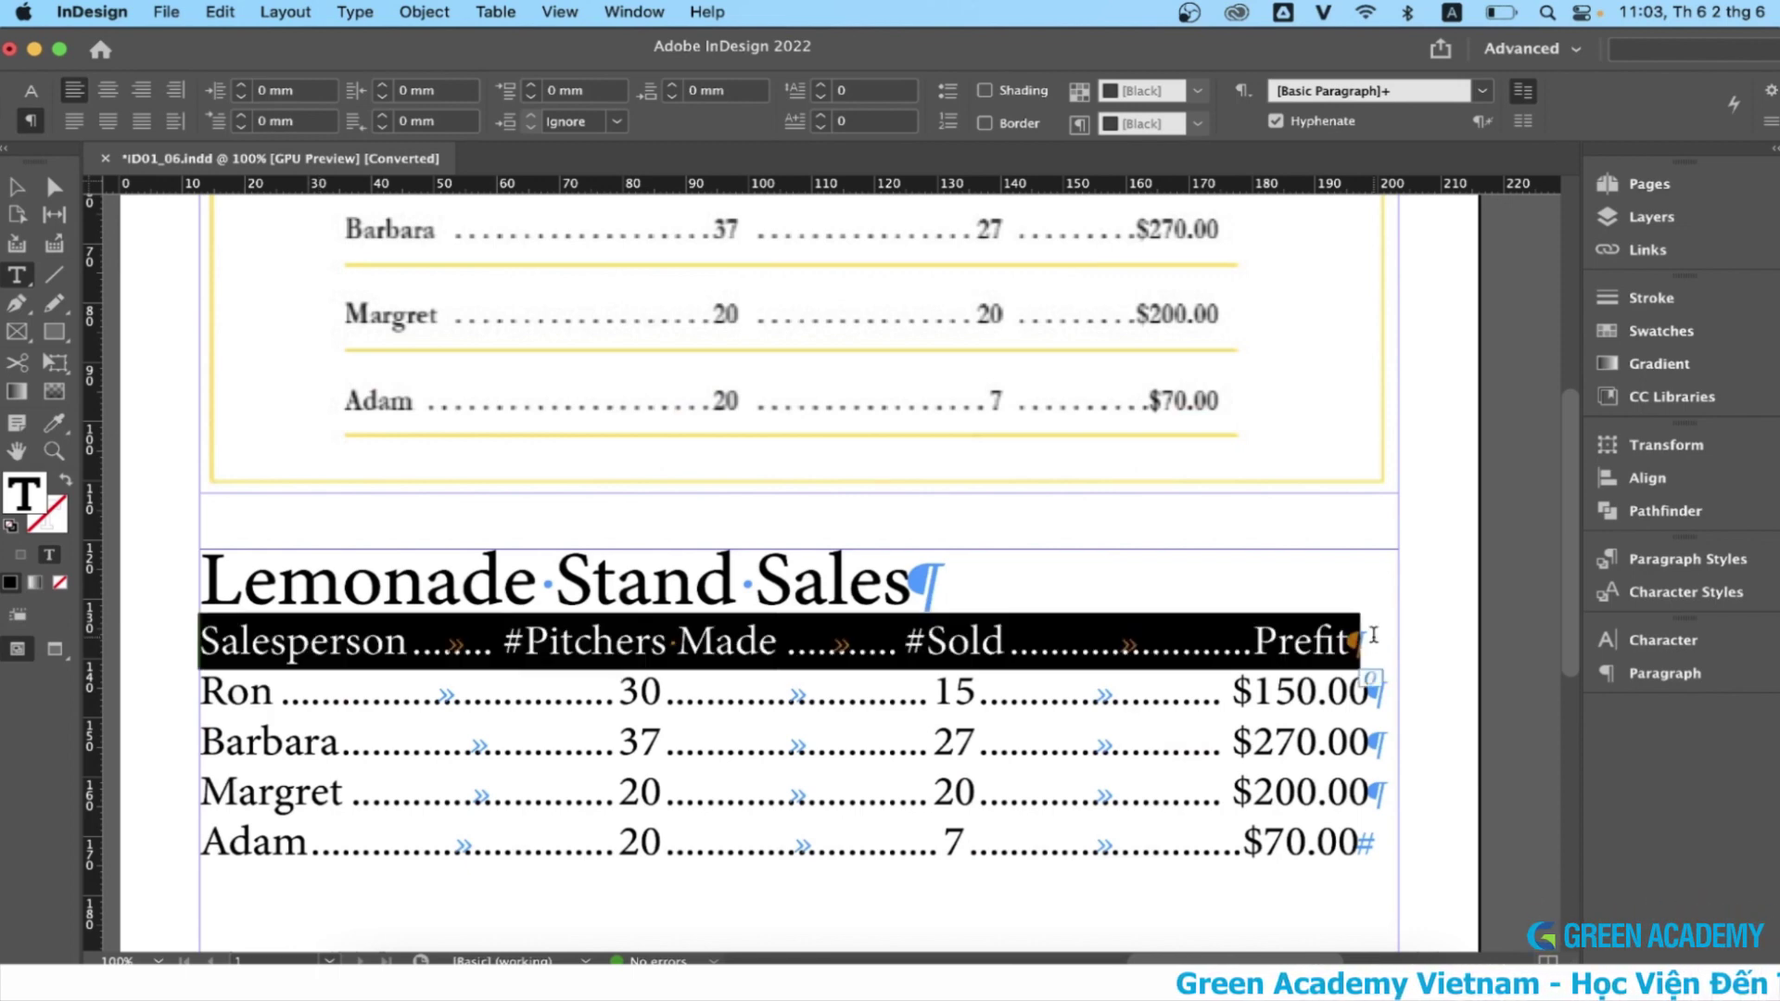
{"action": "left_click", "coordinate": [354, 12]}
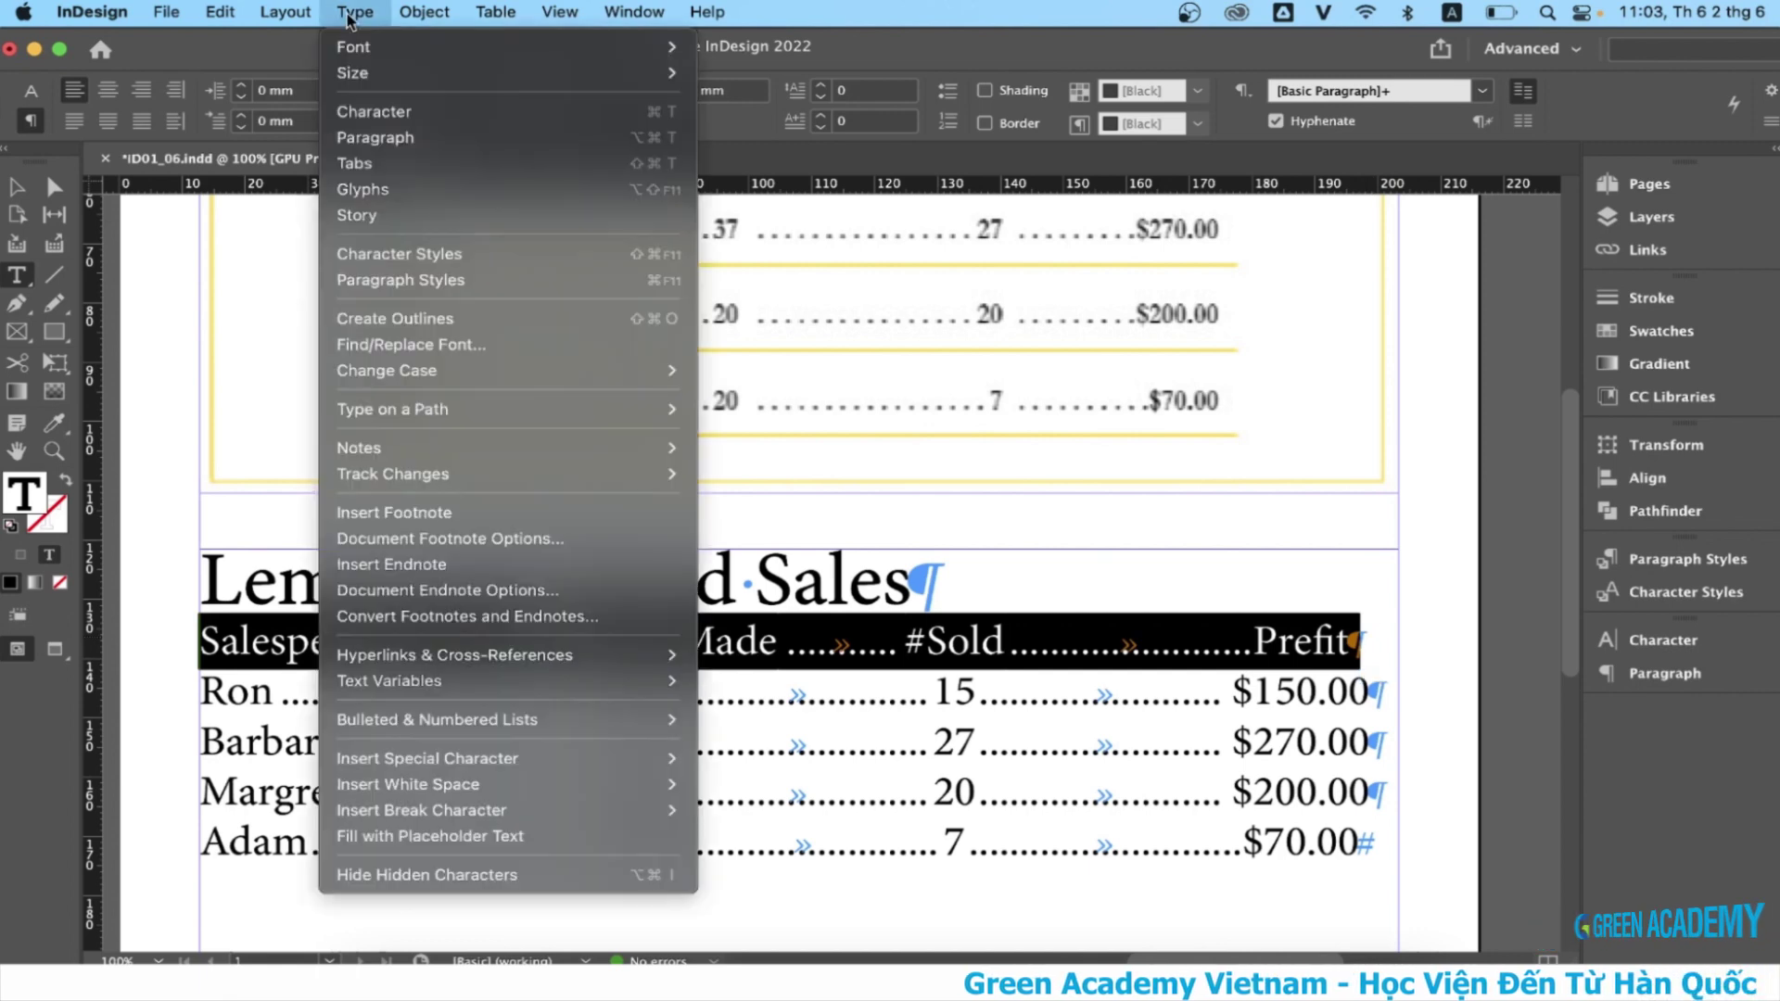
{"action": "left_click", "coordinate": [369, 167]}
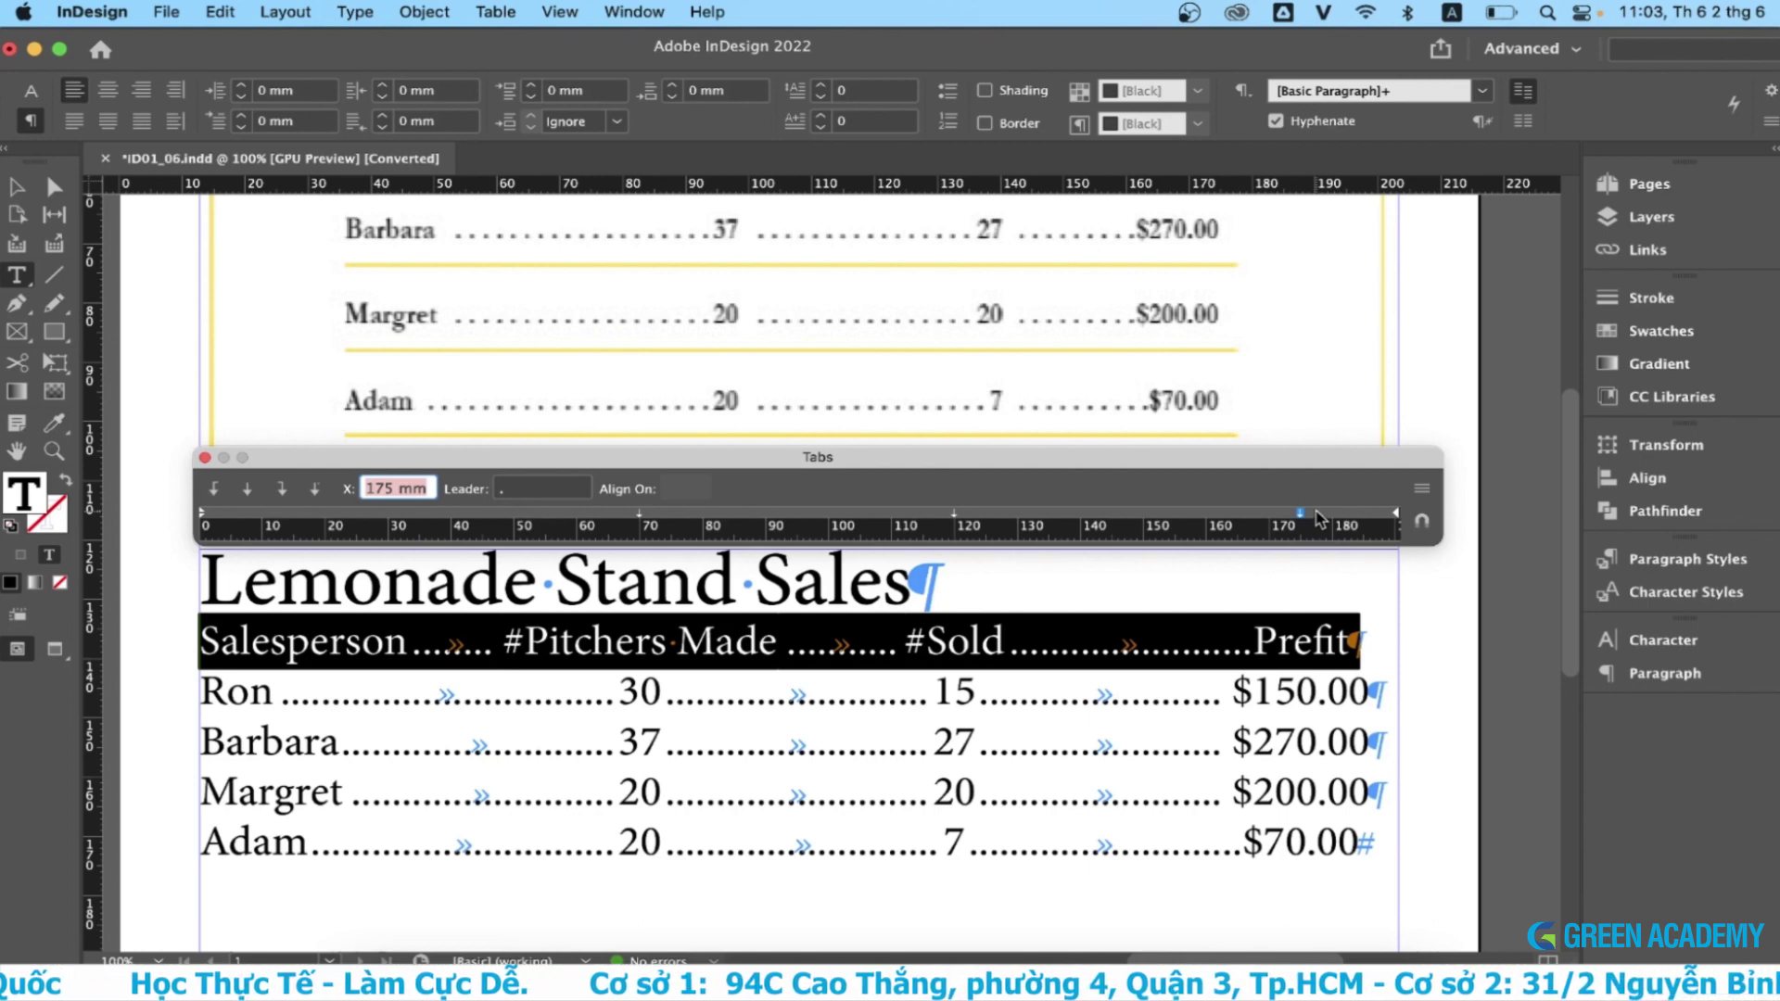
{"action": "key", "text": "Tab"}
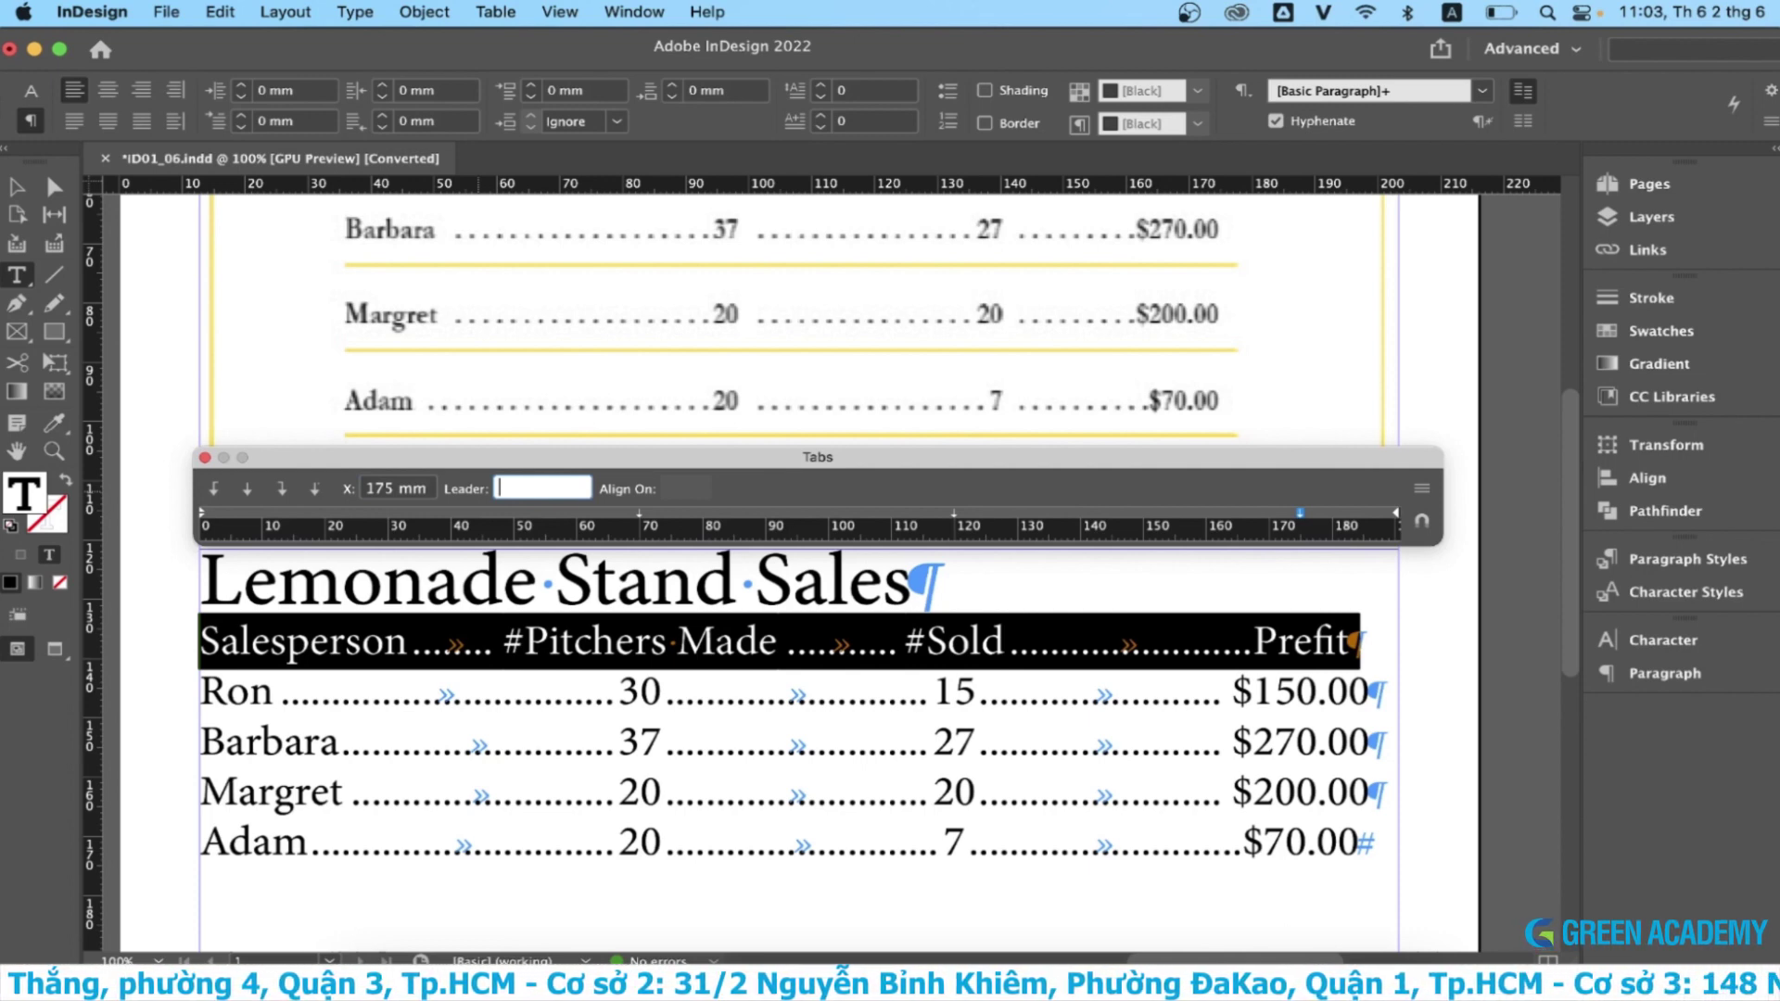
{"action": "left_click", "coordinate": [953, 513]}
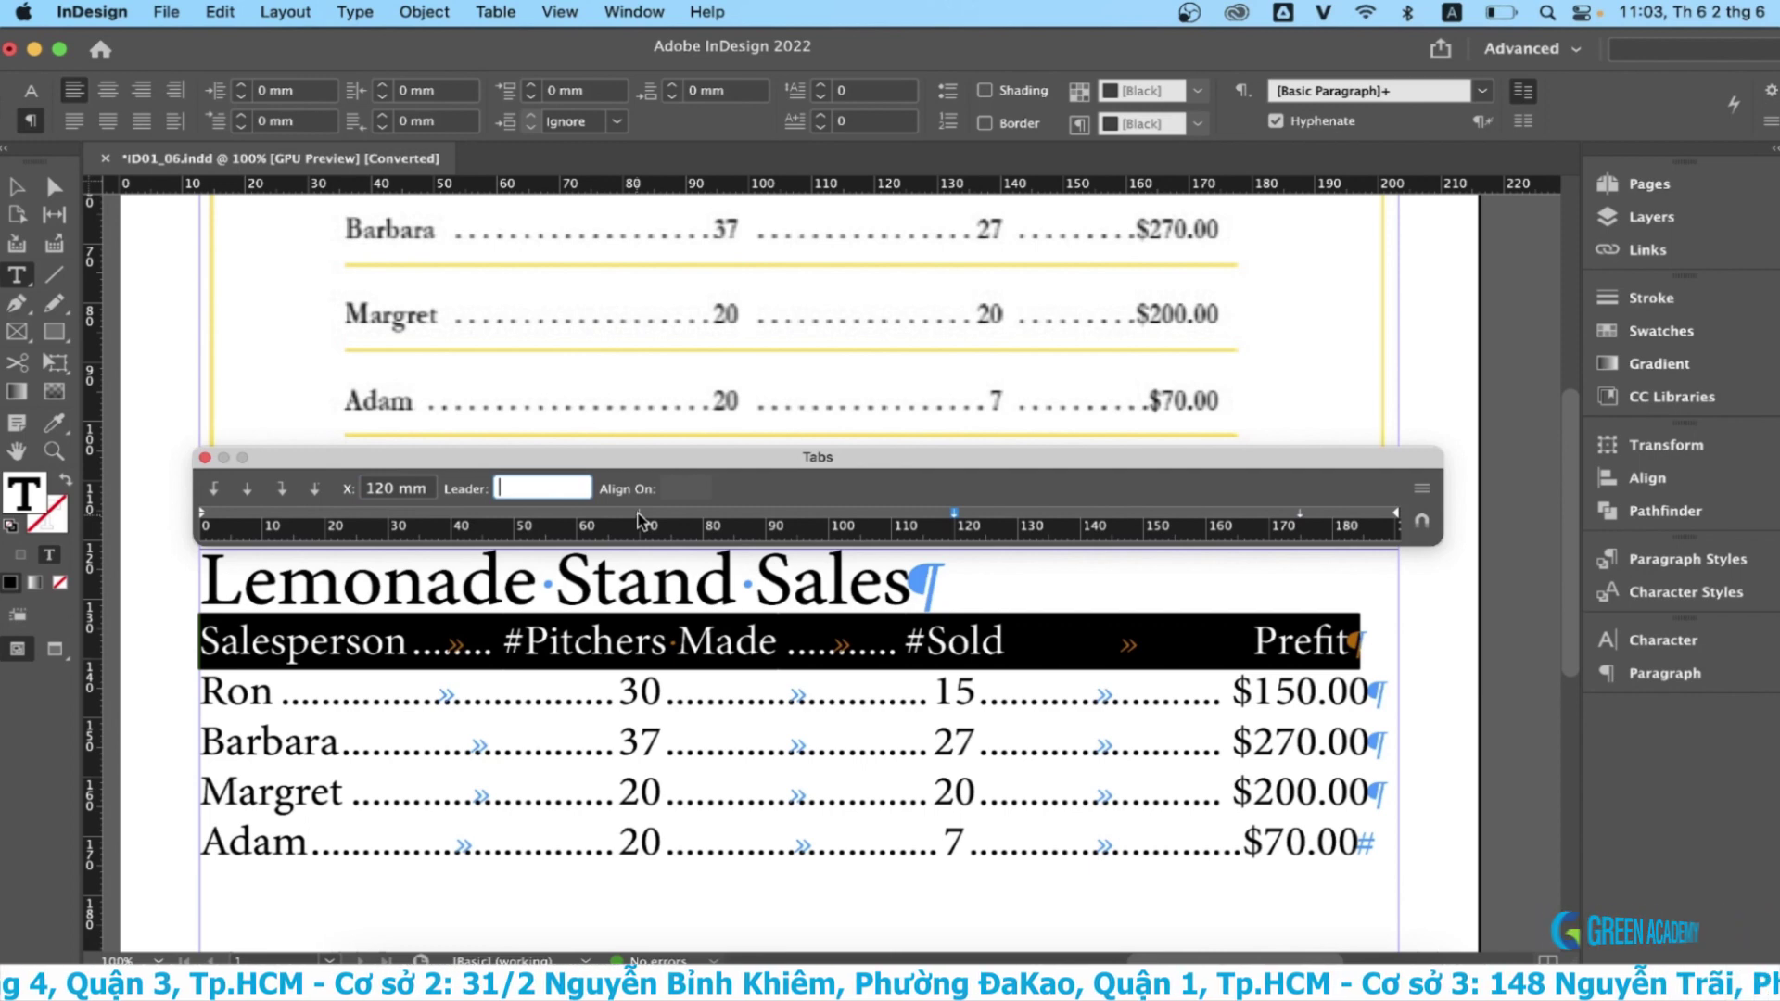
- Remove the leader from the 70 mm tab stop in the column heading line, close the tab settings and deselect the text
{"action": "left_click", "coordinate": [639, 513]}
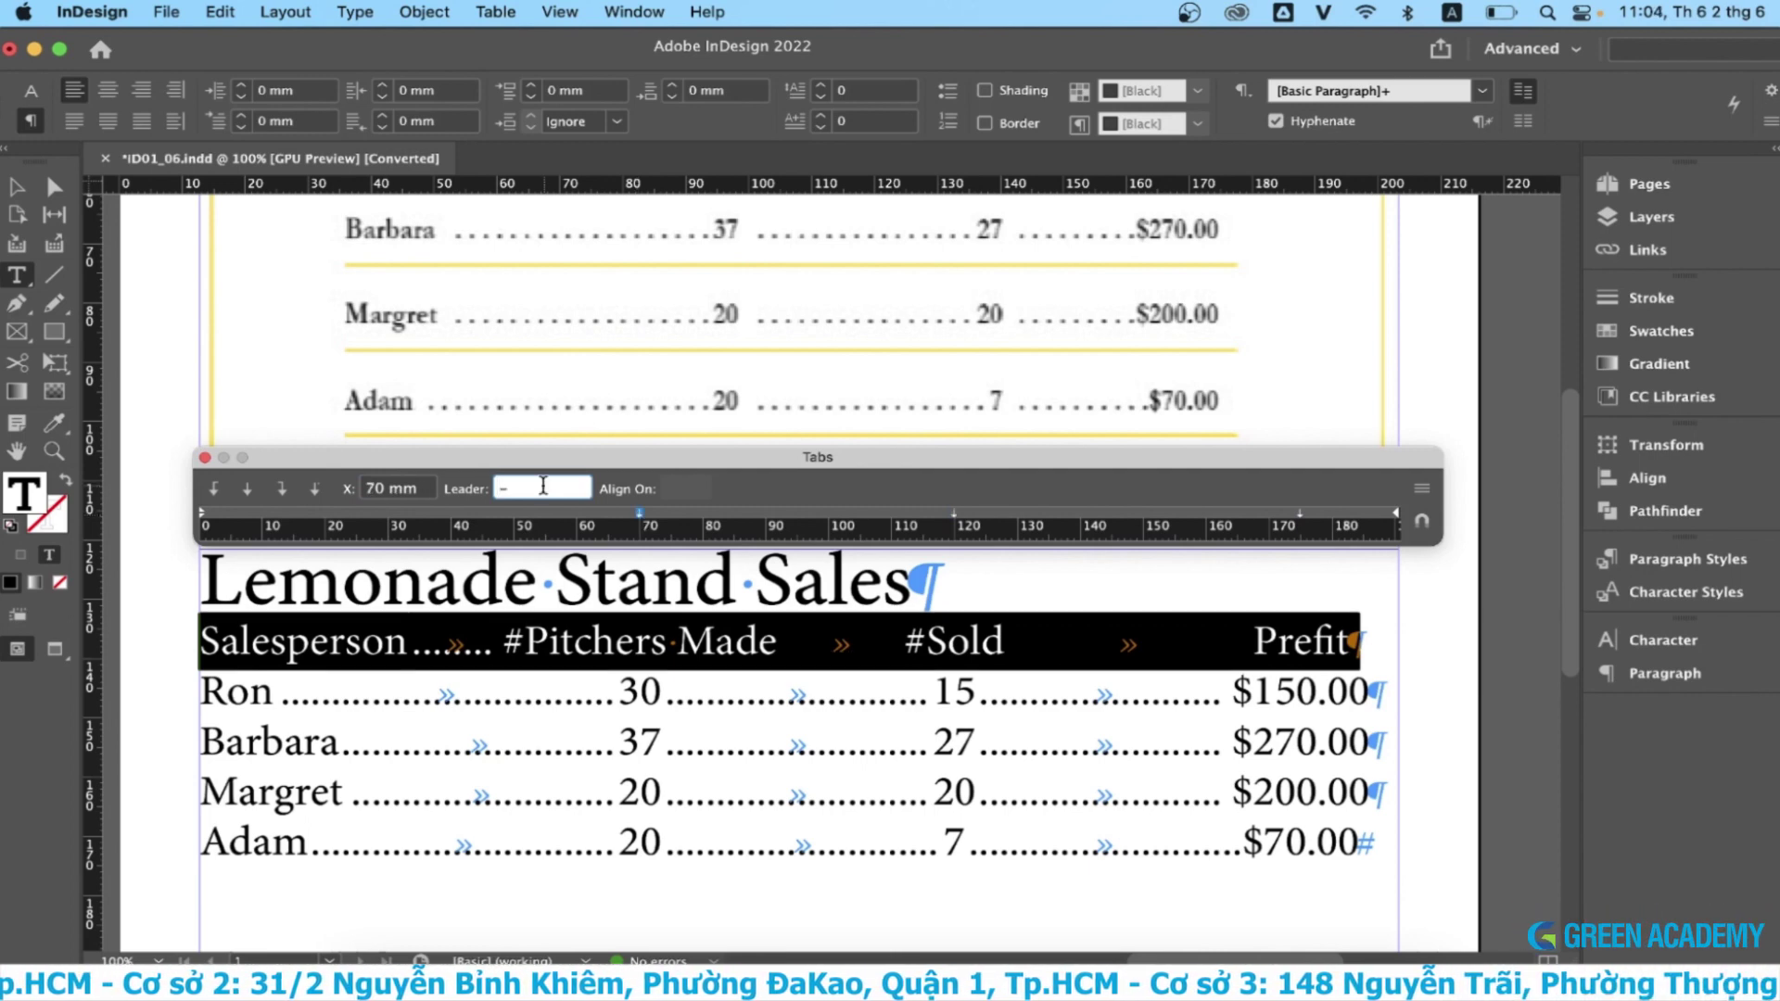
{"action": "key", "text": "BackSpace"}
{"action": "key", "text": "Return"}
{"action": "key", "text": "super+shift+t"}
{"action": "key", "text": "Escape"}
{"action": "left_click", "coordinate": [1442, 601]}
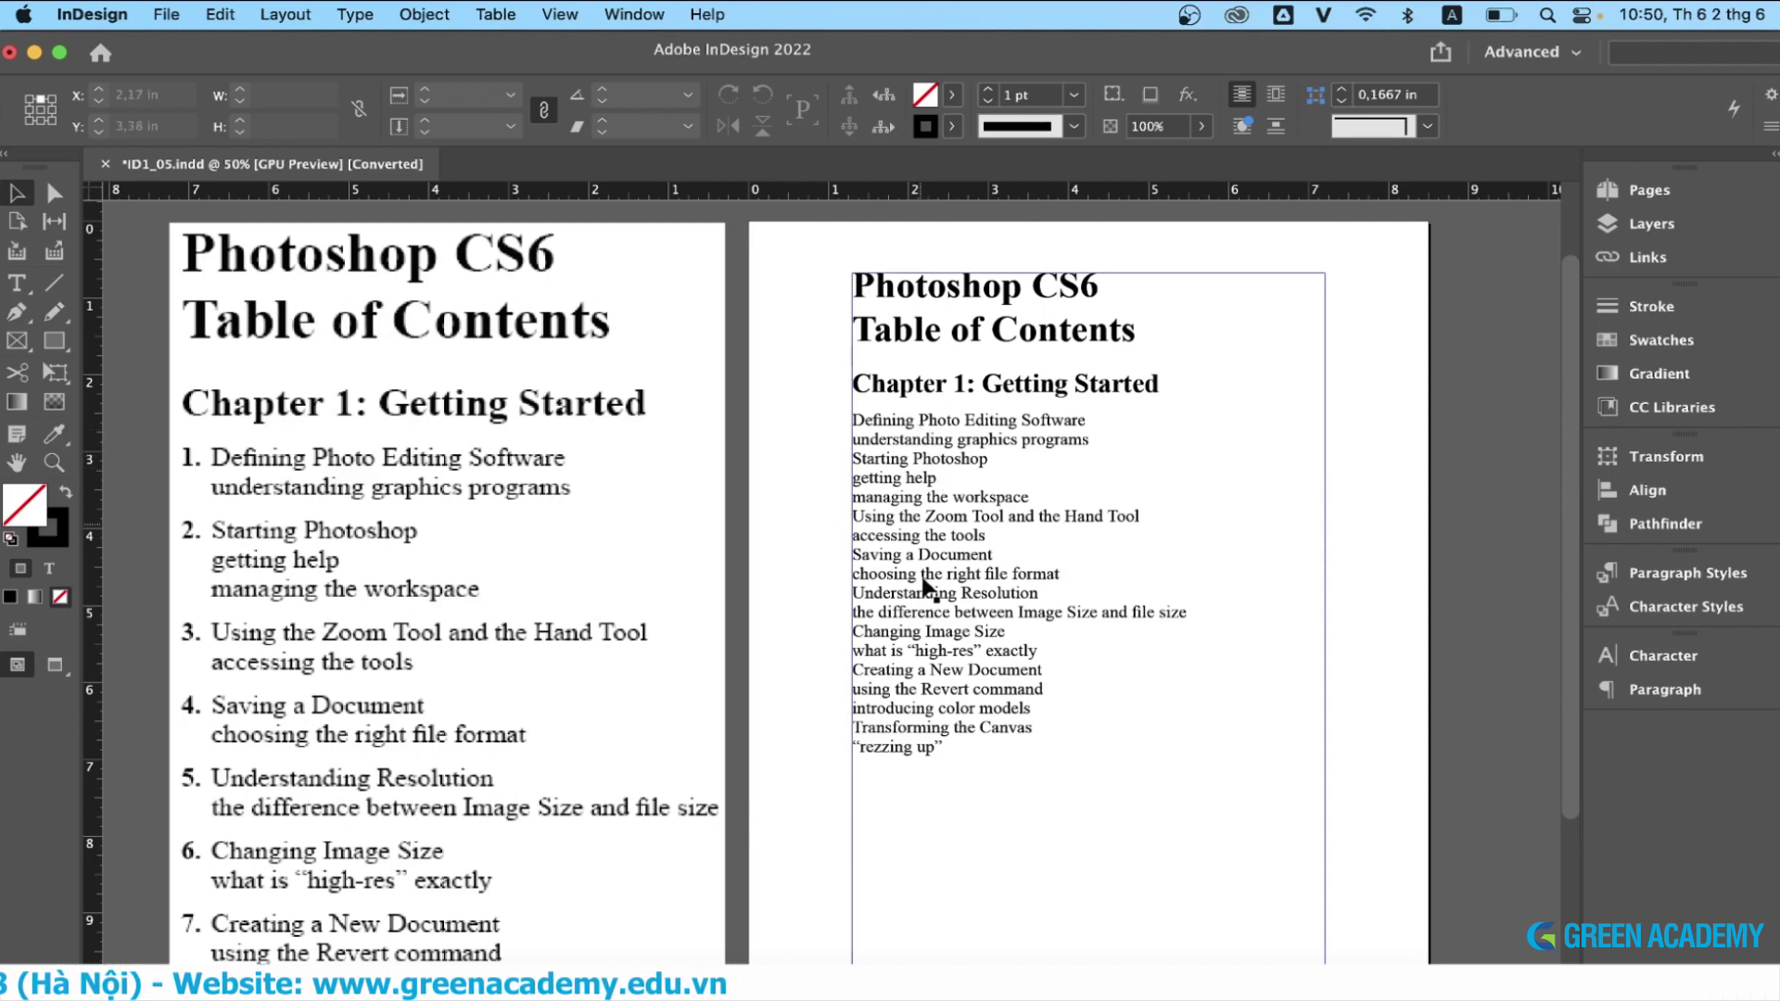
- Select all the entries below the Chapter 1 heading in the table of contents and set their font size to 18 pt
{"action": "double_click", "coordinate": [953, 743]}
{"action": "left_click_drag", "start_coordinate": [938, 746], "coordinate": [834, 417]}
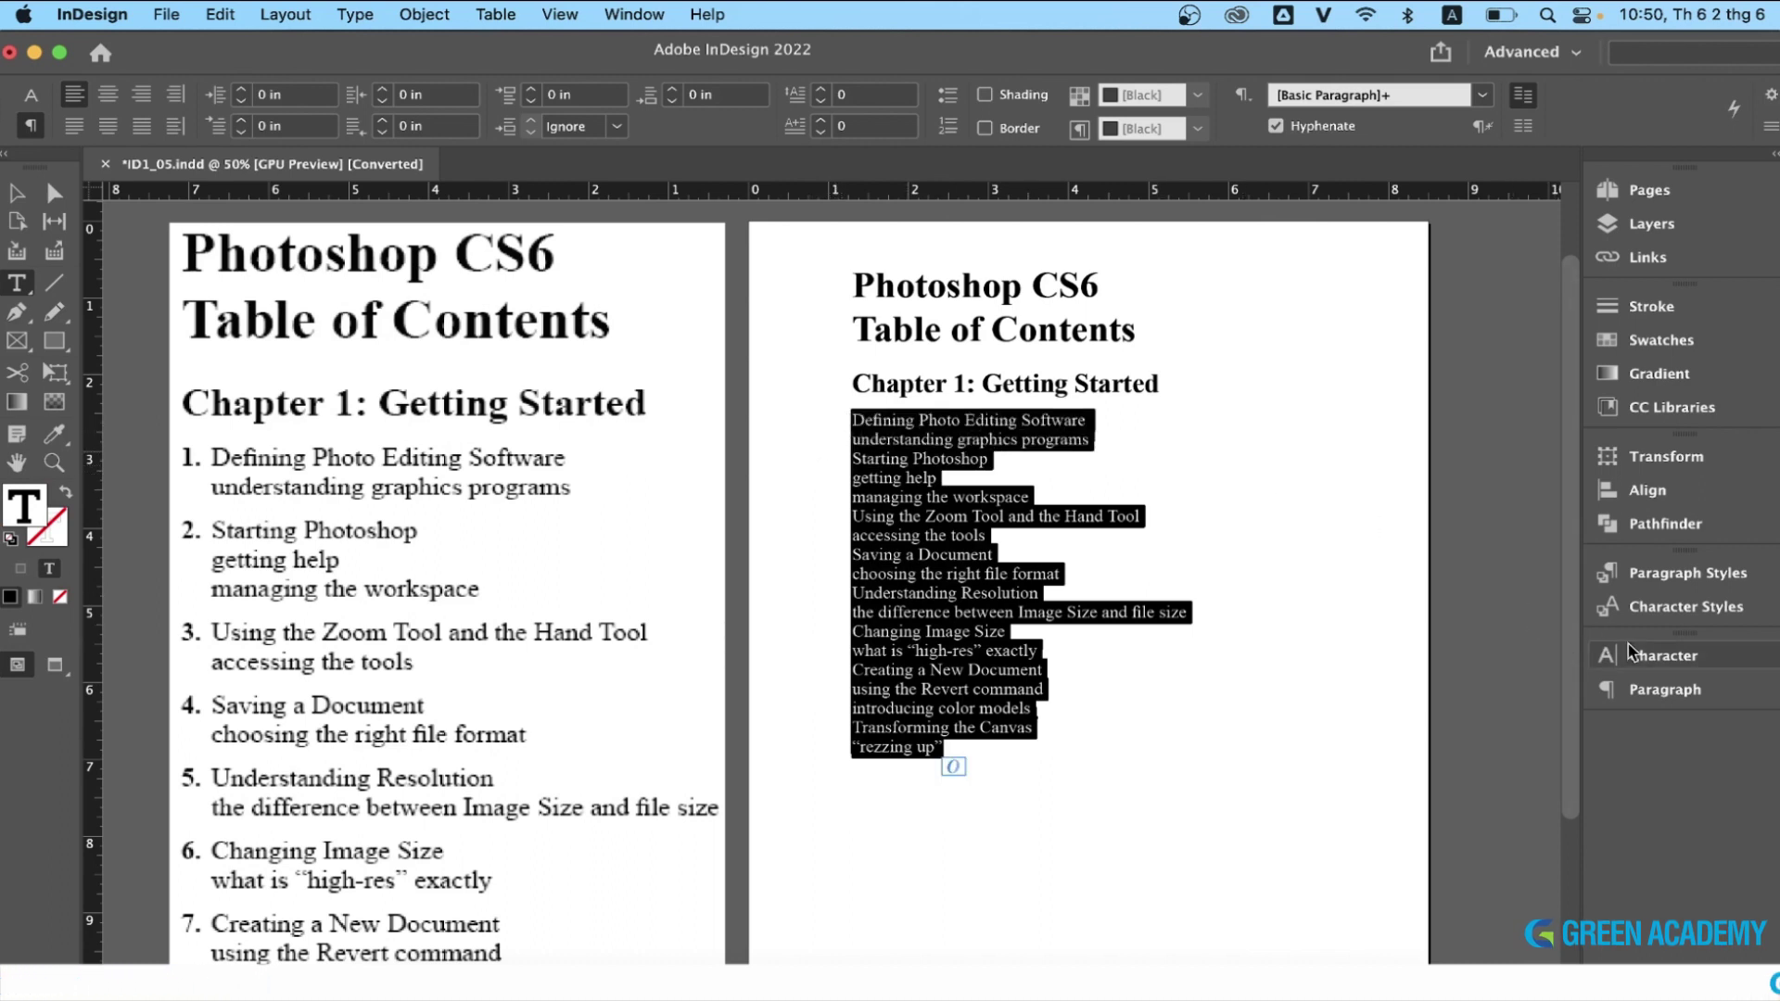
{"action": "left_click", "coordinate": [1662, 656]}
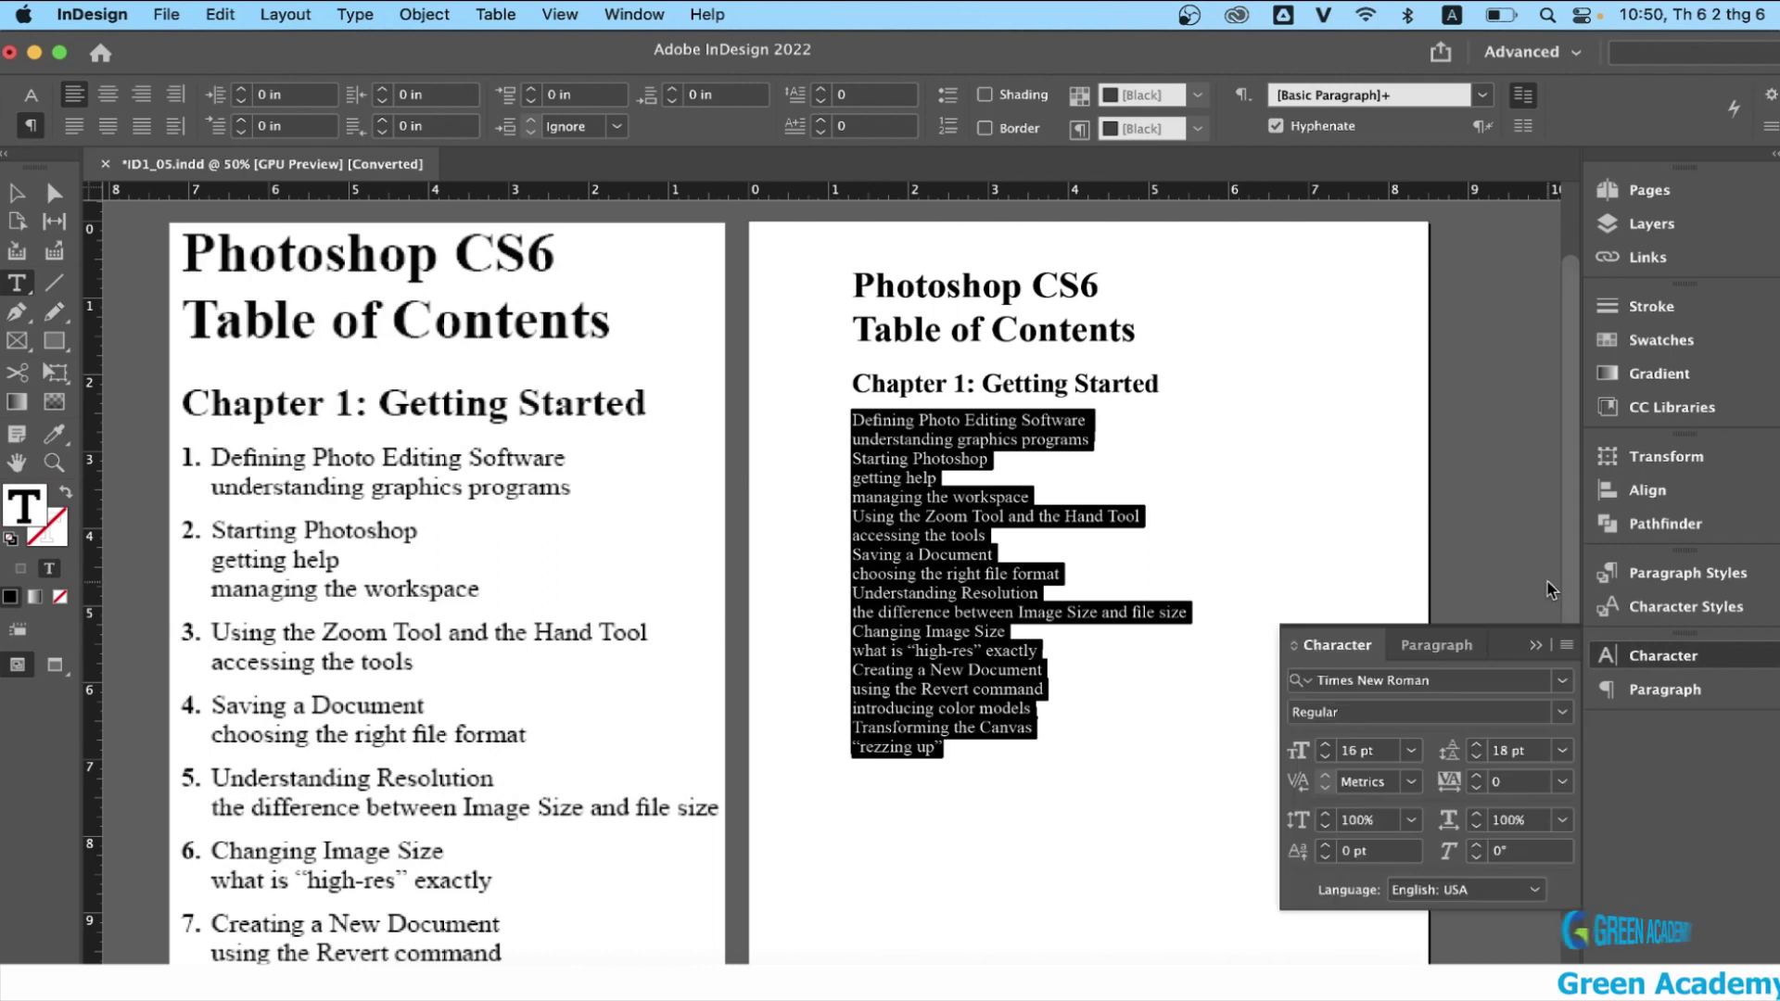
{"action": "left_click", "coordinate": [1325, 745]}
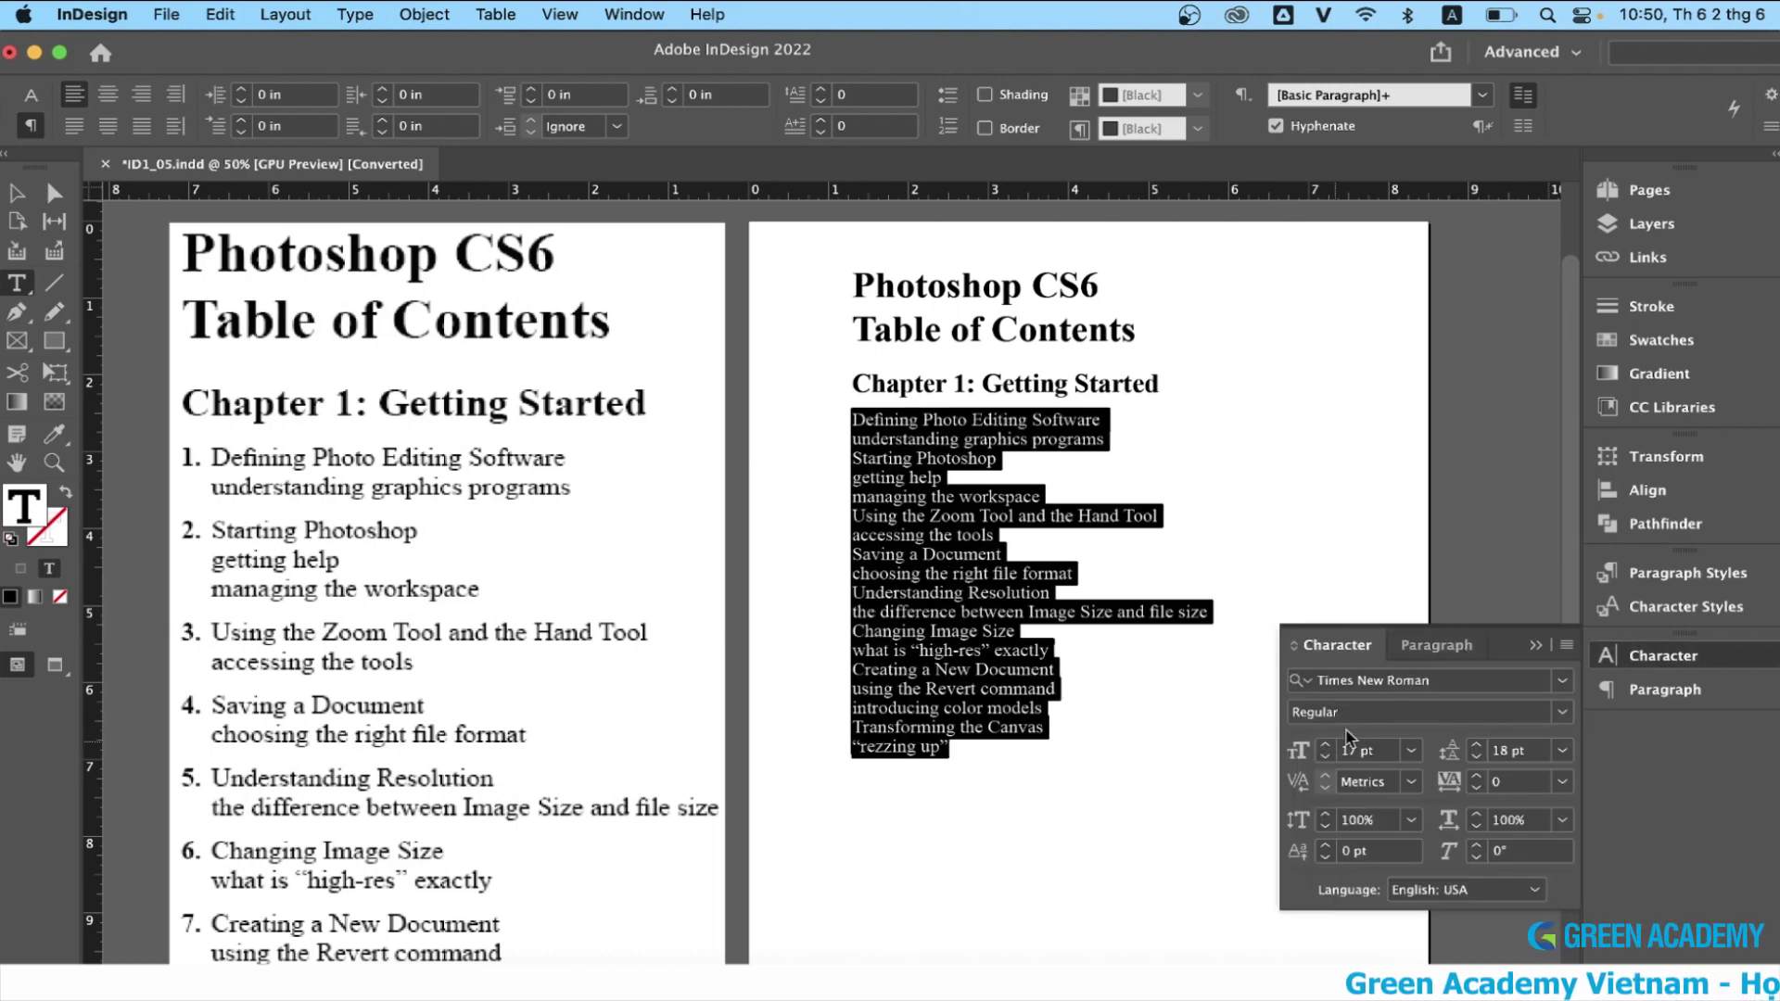
{"action": "left_click", "coordinate": [1325, 746]}
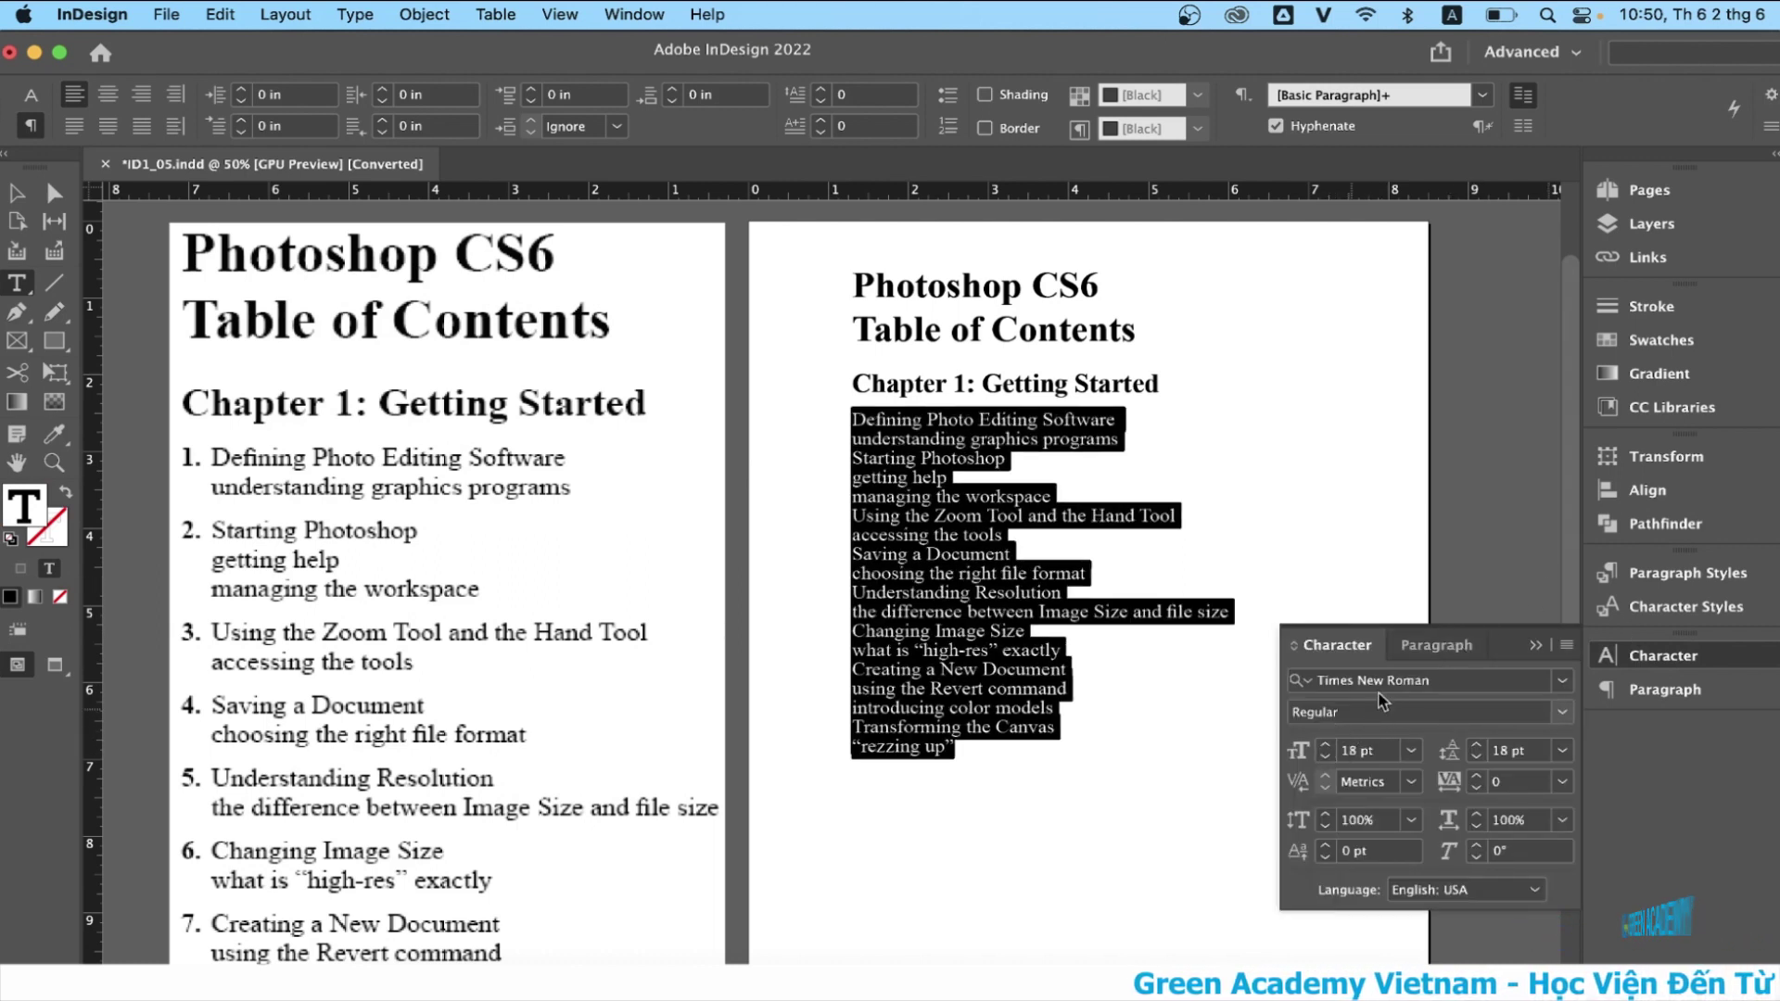
- Set the space after each selected table of contents entry to 0,1875 in
{"action": "left_click", "coordinate": [1436, 646]}
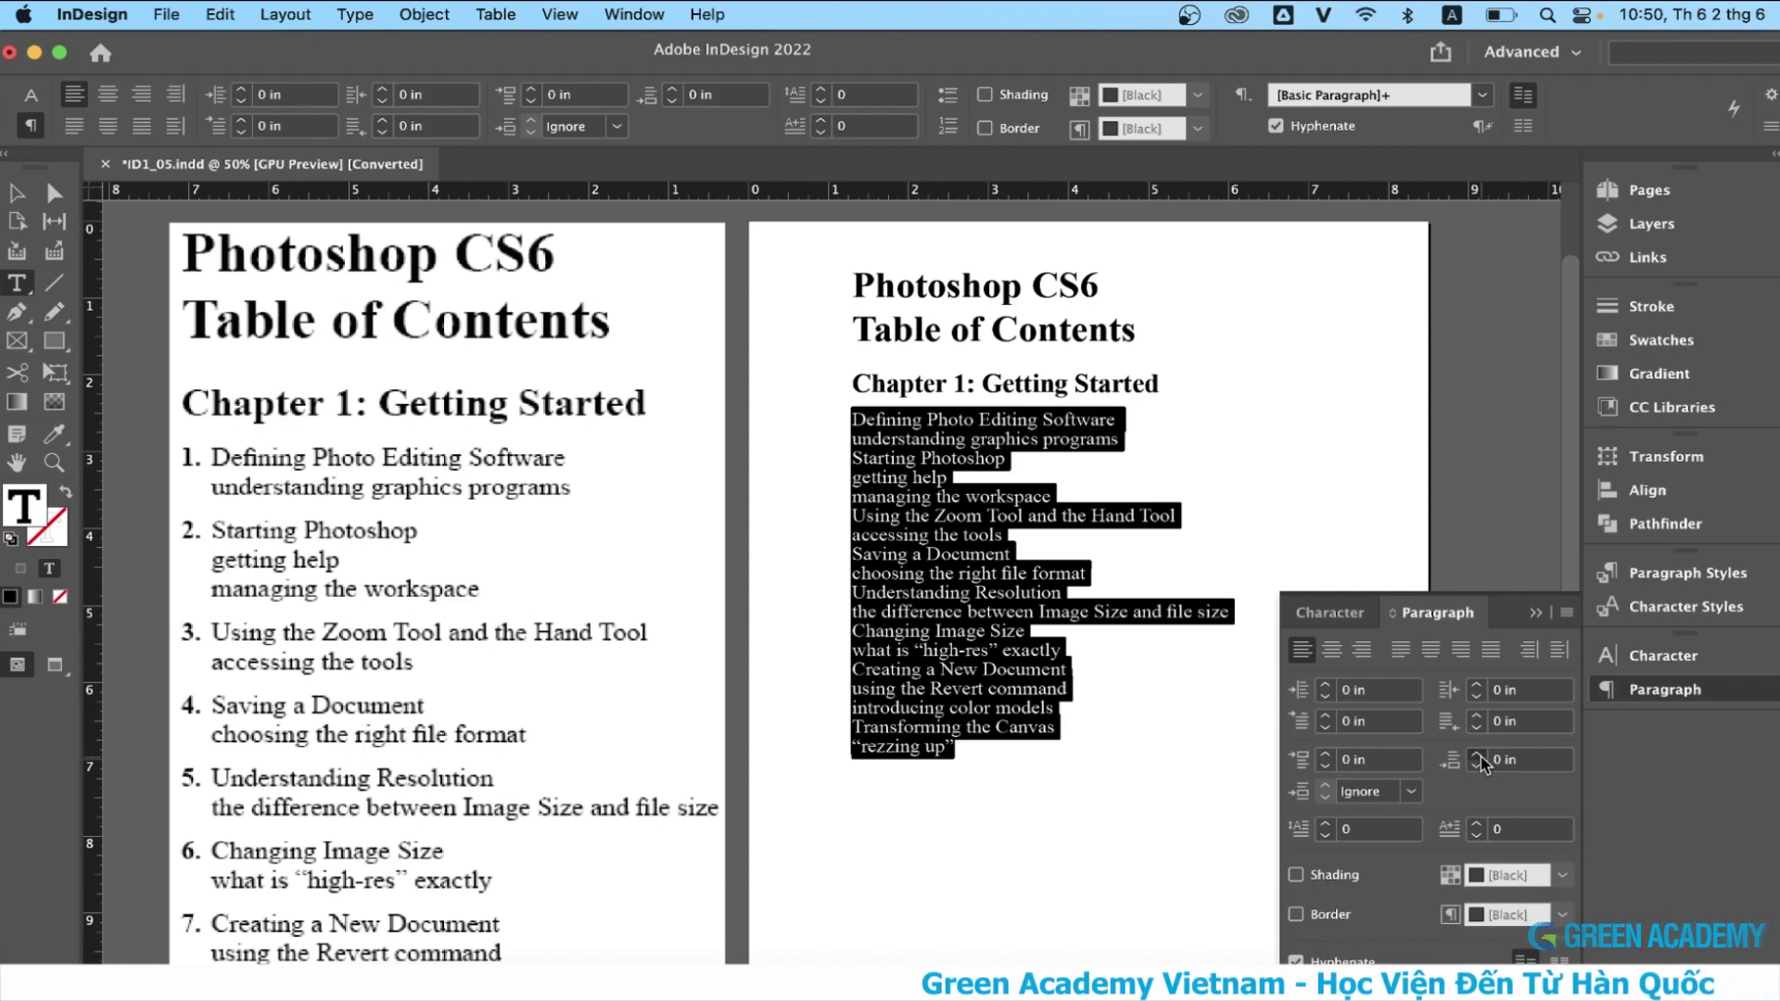
{"action": "left_click", "coordinate": [1478, 754]}
{"action": "left_click", "coordinate": [1477, 754]}
{"action": "left_click", "coordinate": [1477, 754]}
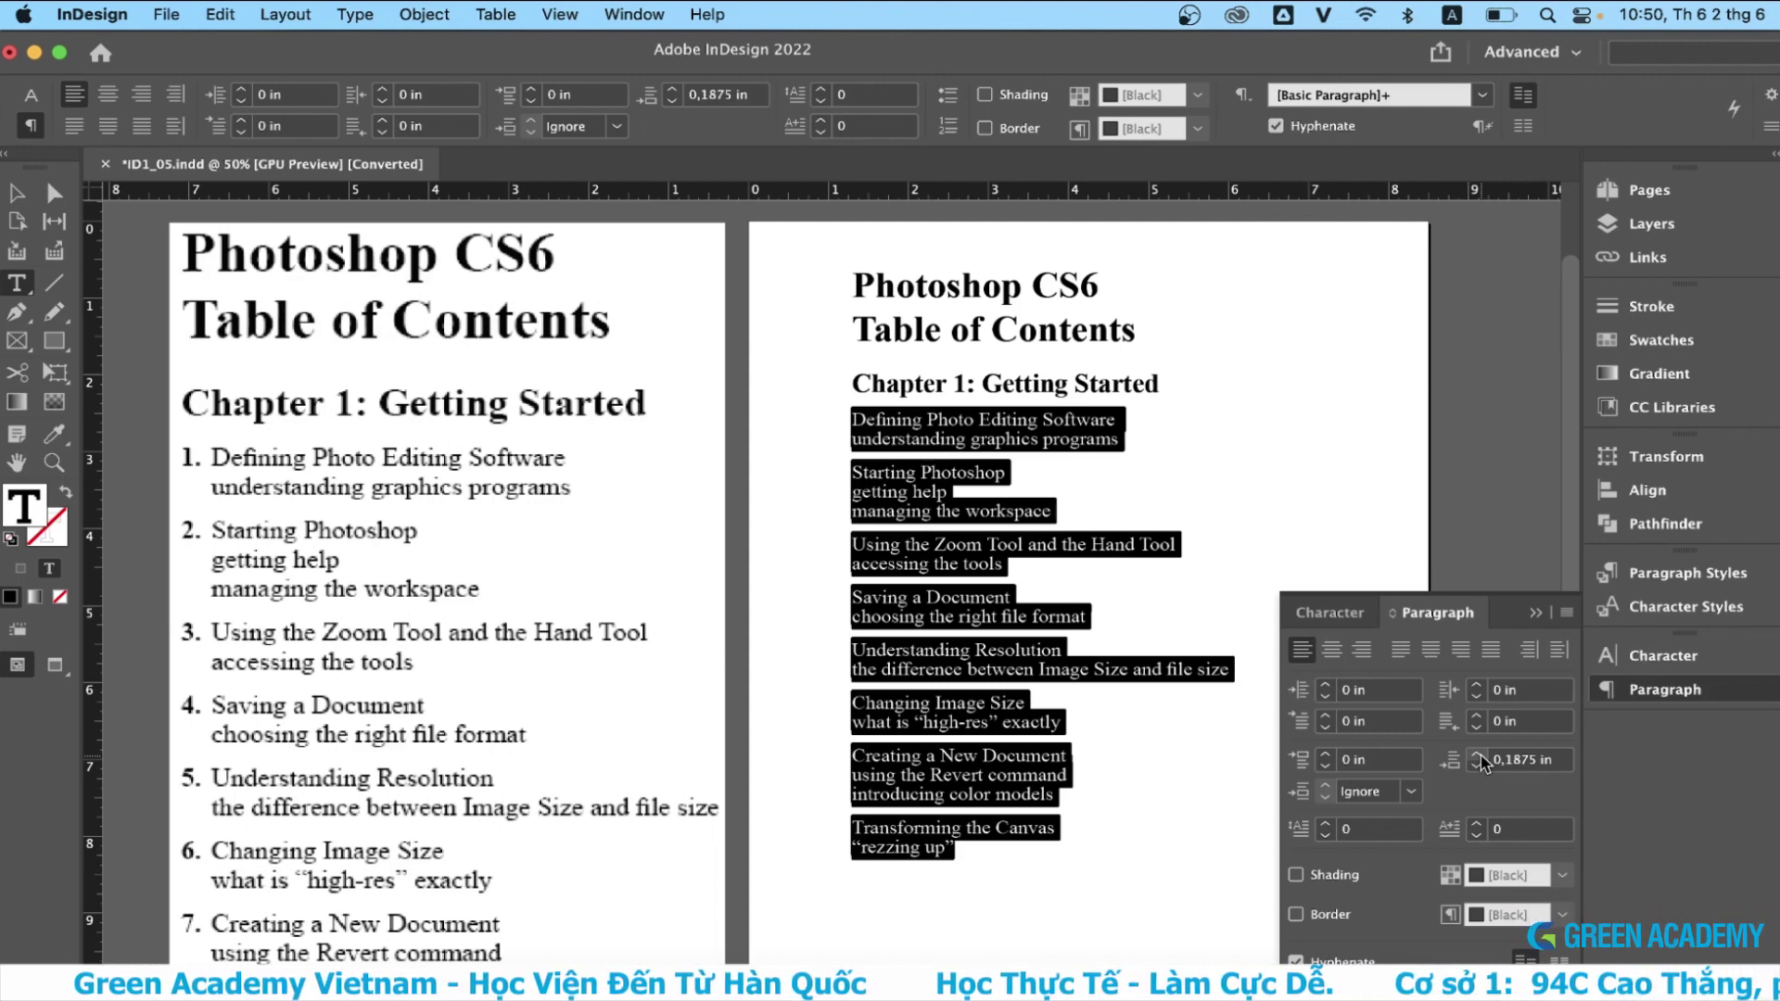
{"action": "left_click", "coordinate": [1536, 613]}
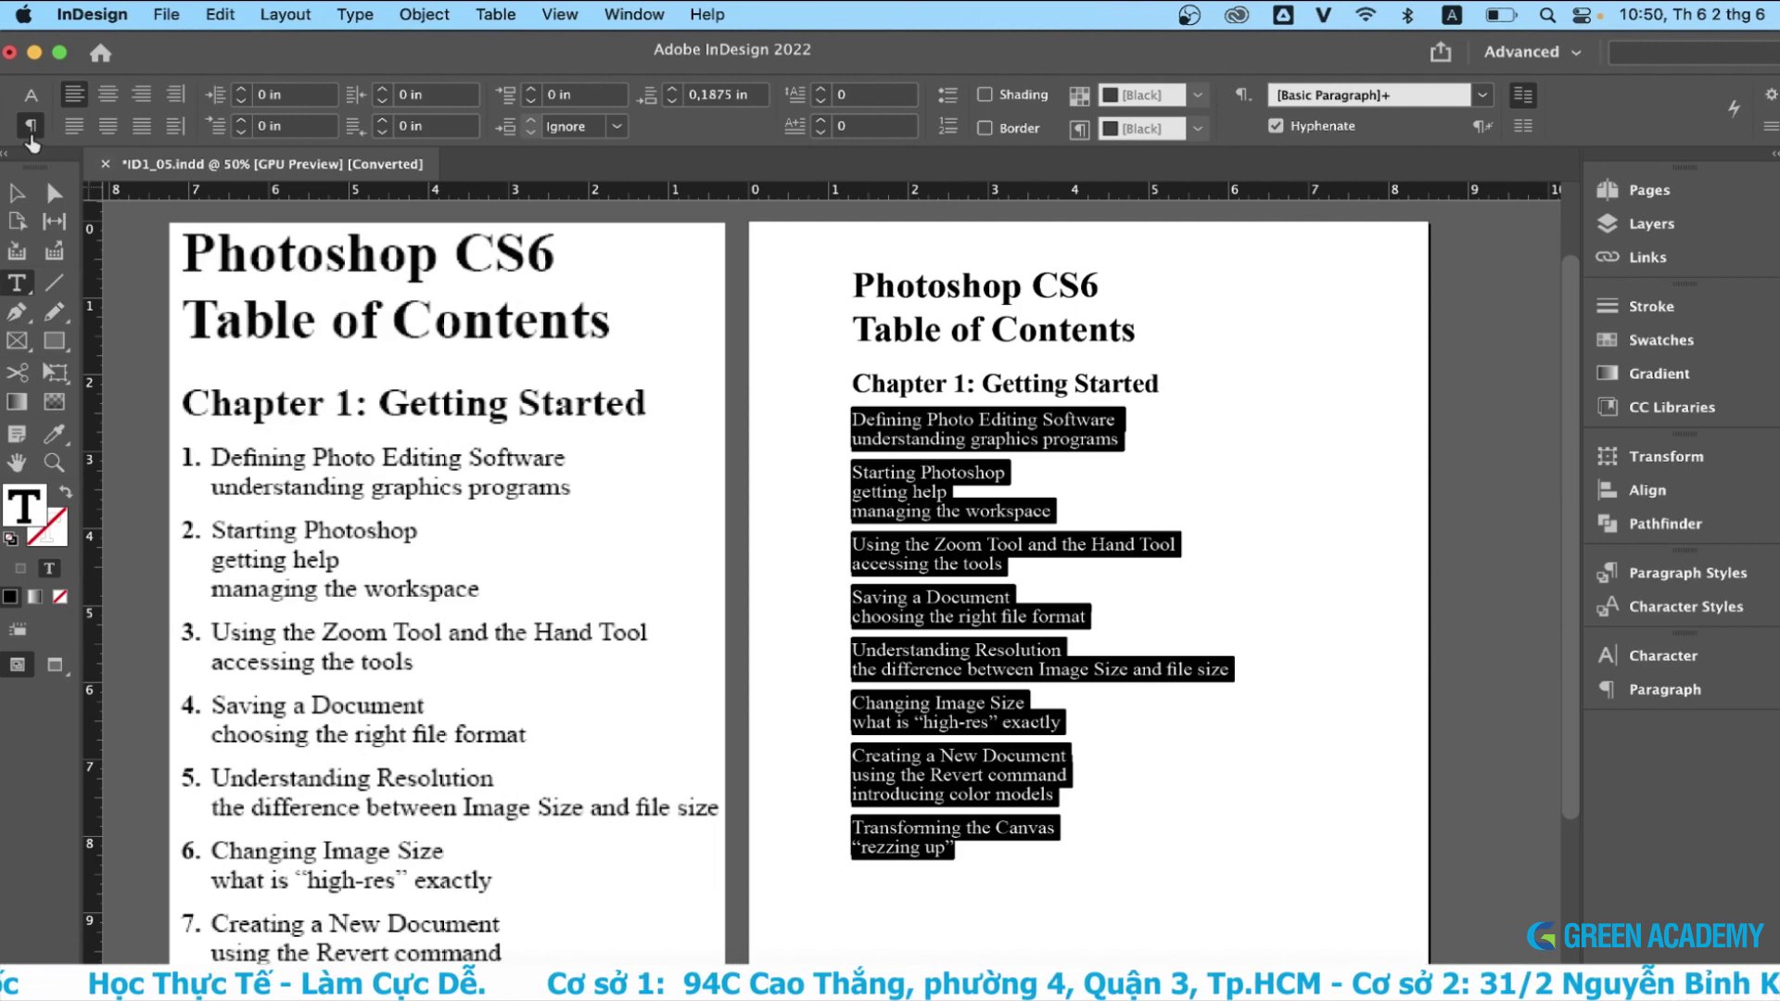
- Turn the selected entries into a list, comparing bulleted with numbered formatting and ending with numbers
{"action": "left_click", "coordinate": [947, 95]}
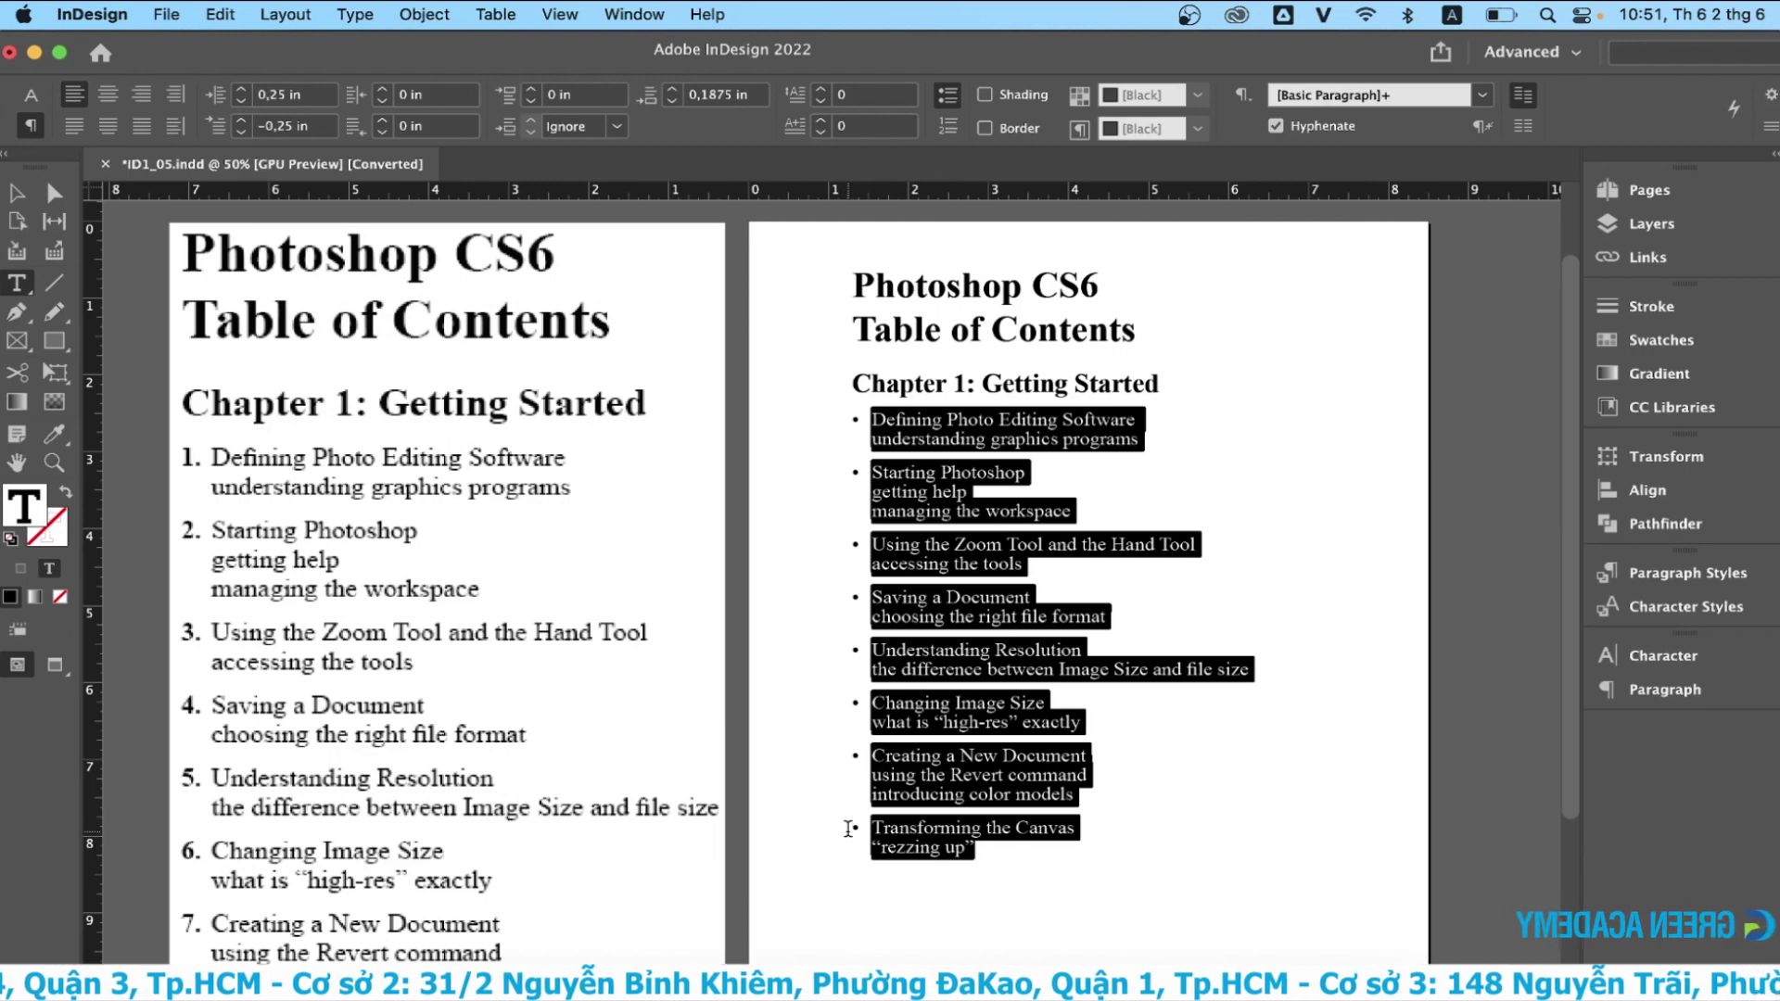
{"action": "left_click", "coordinate": [948, 125]}
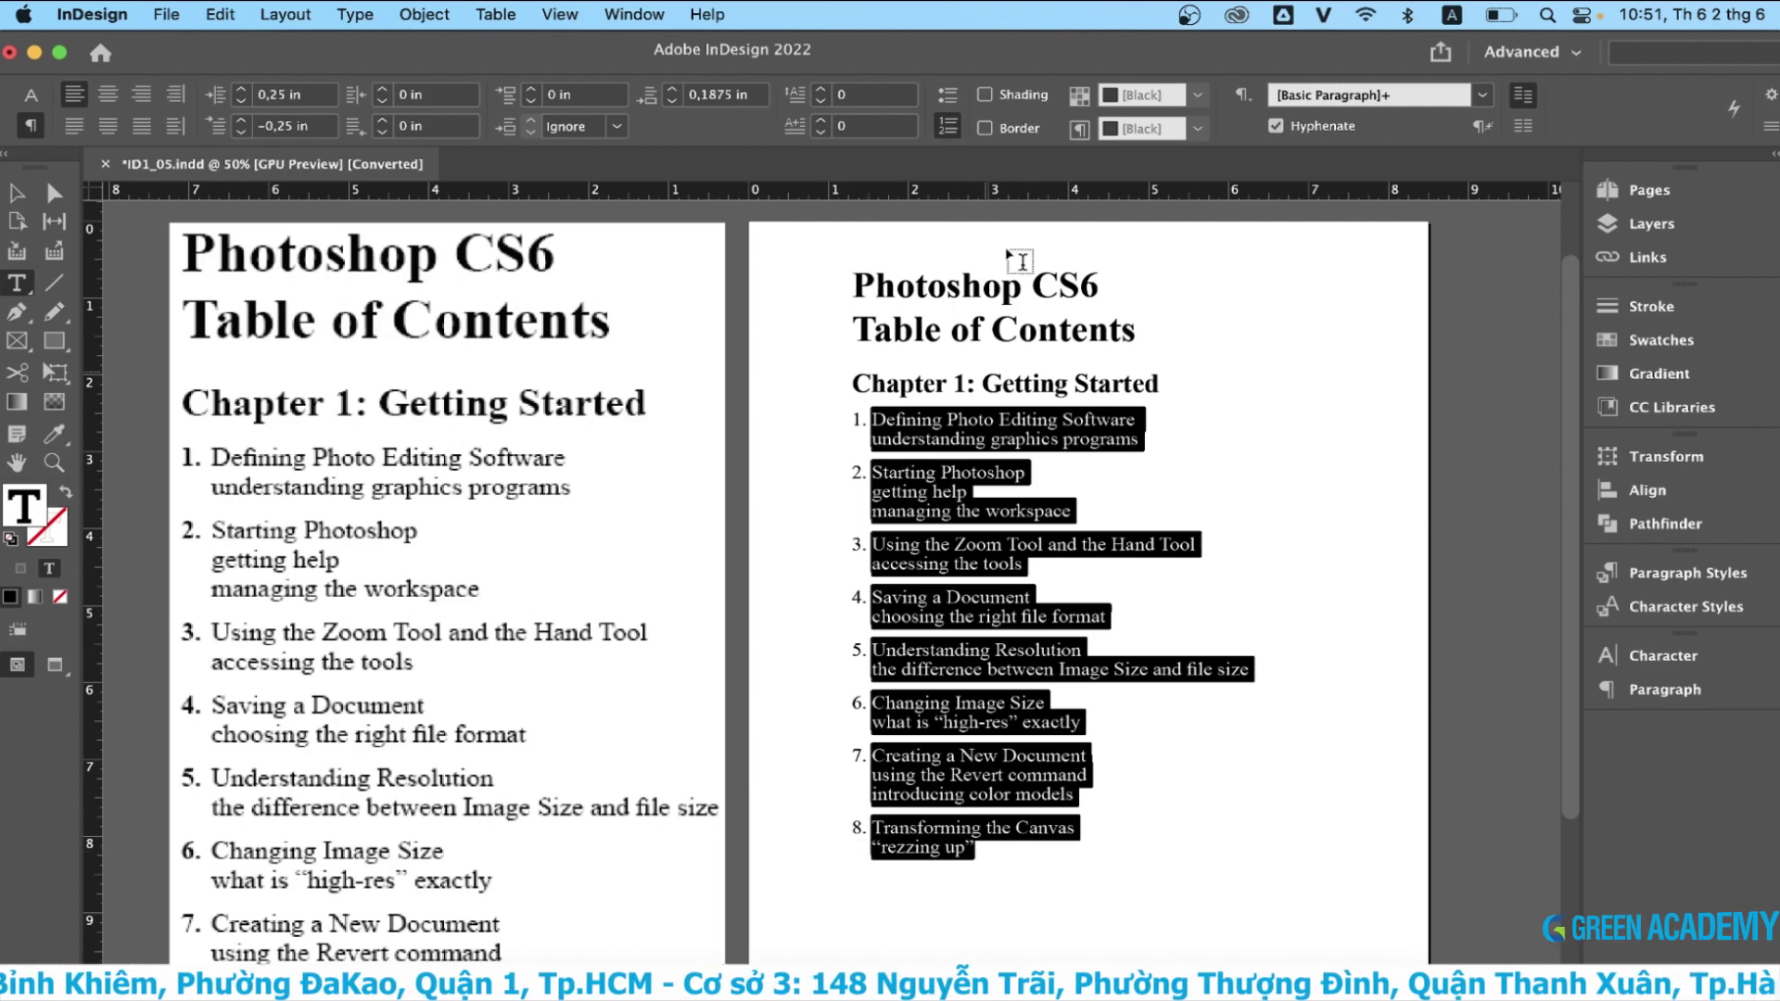
{"action": "left_click", "coordinate": [947, 125]}
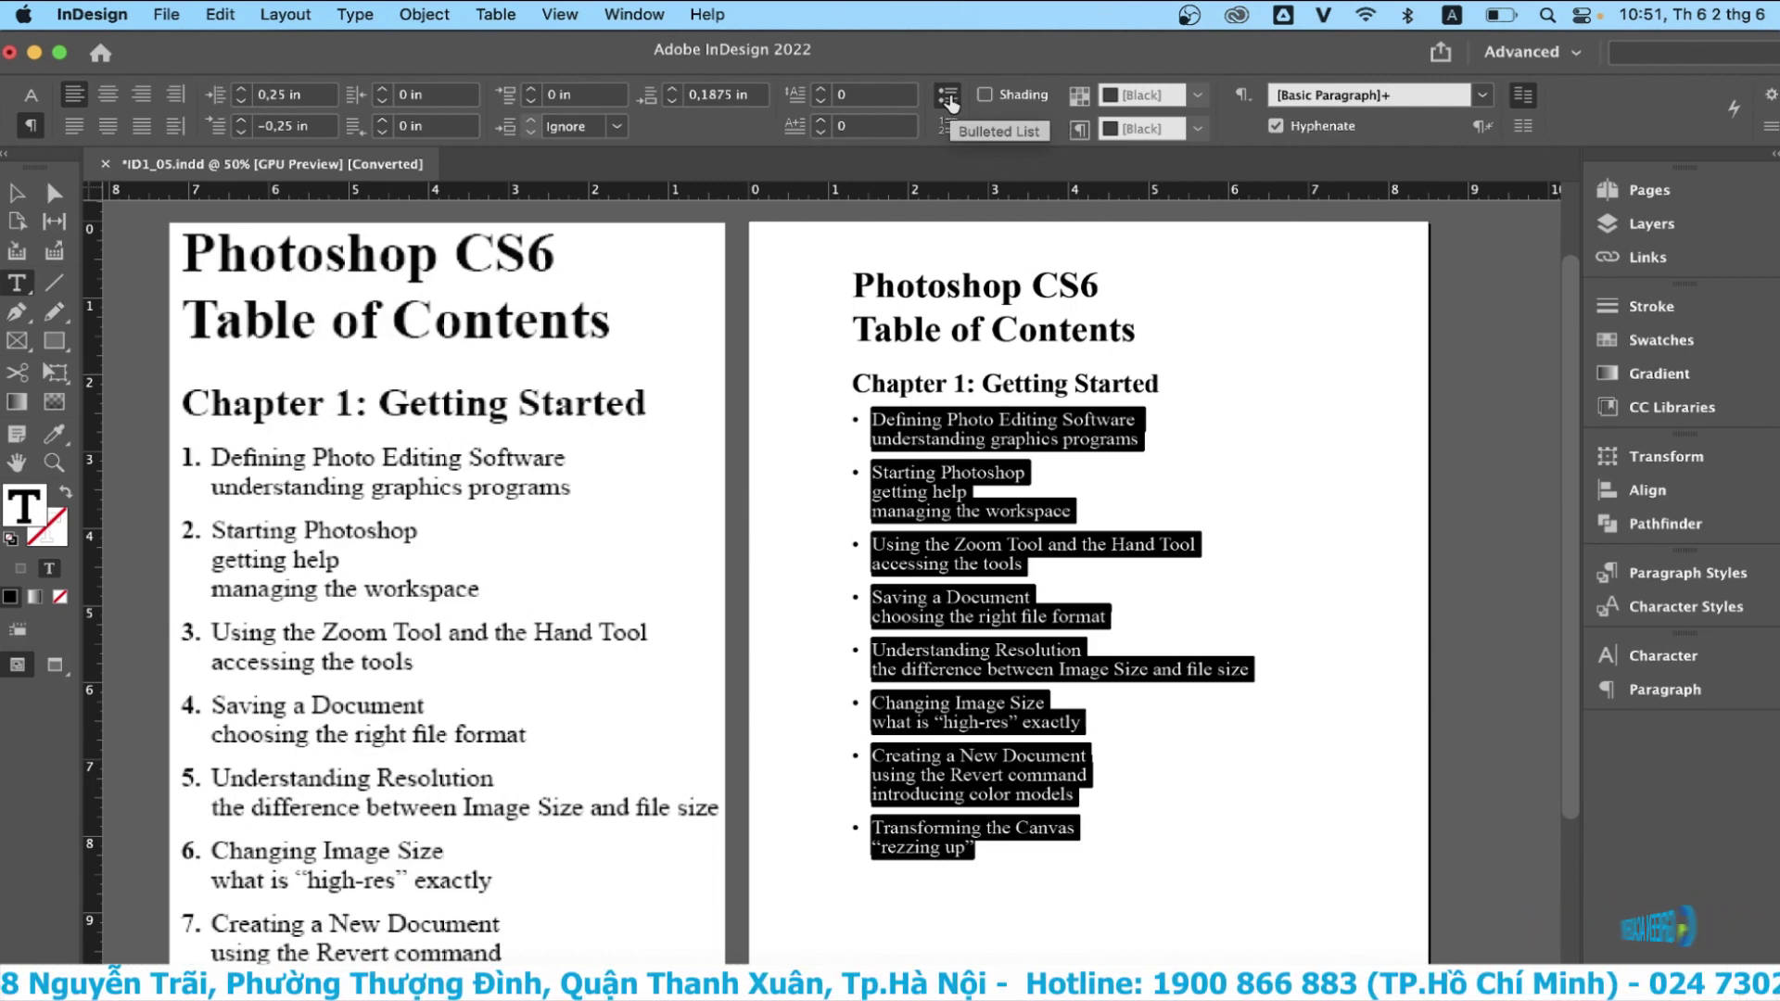
{"action": "left_click", "coordinate": [944, 133]}
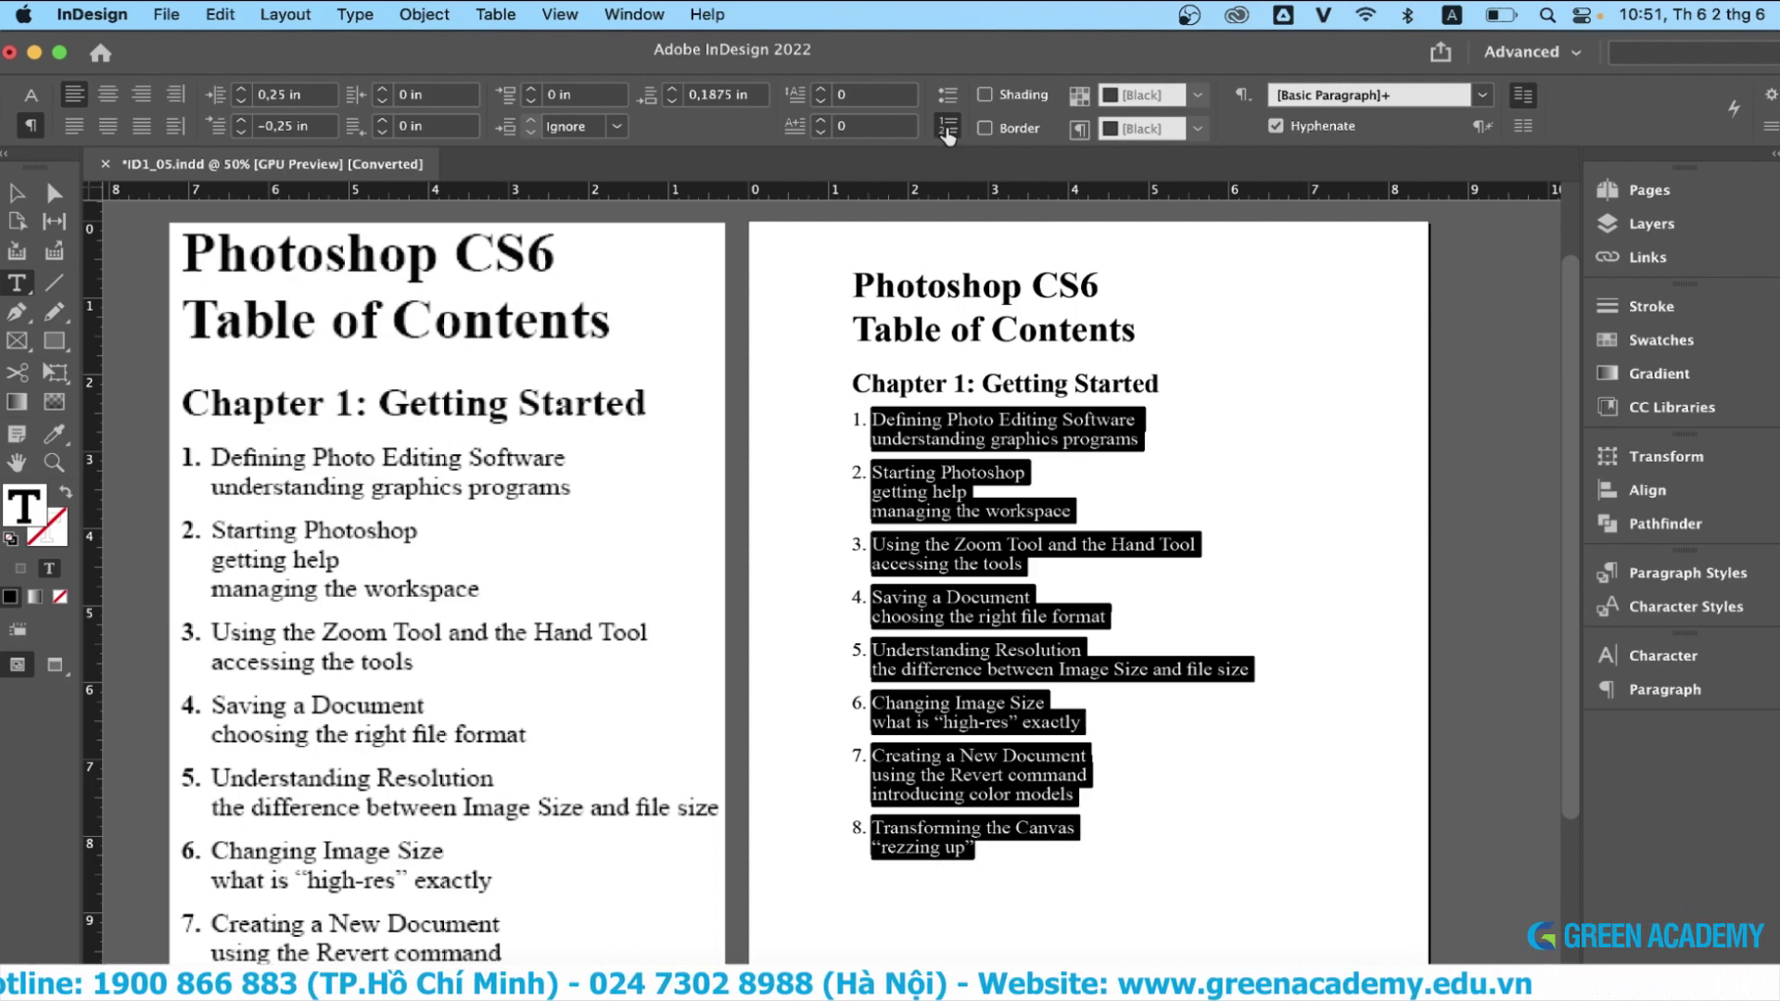
- Open the Bullets and Numbering settings for the selected entries and change the list type to Bullets
{"action": "left_click", "coordinate": [946, 136], "text": "alt"}
{"action": "left_click_drag", "start_coordinate": [1361, 243], "coordinate": [1319, 248]}
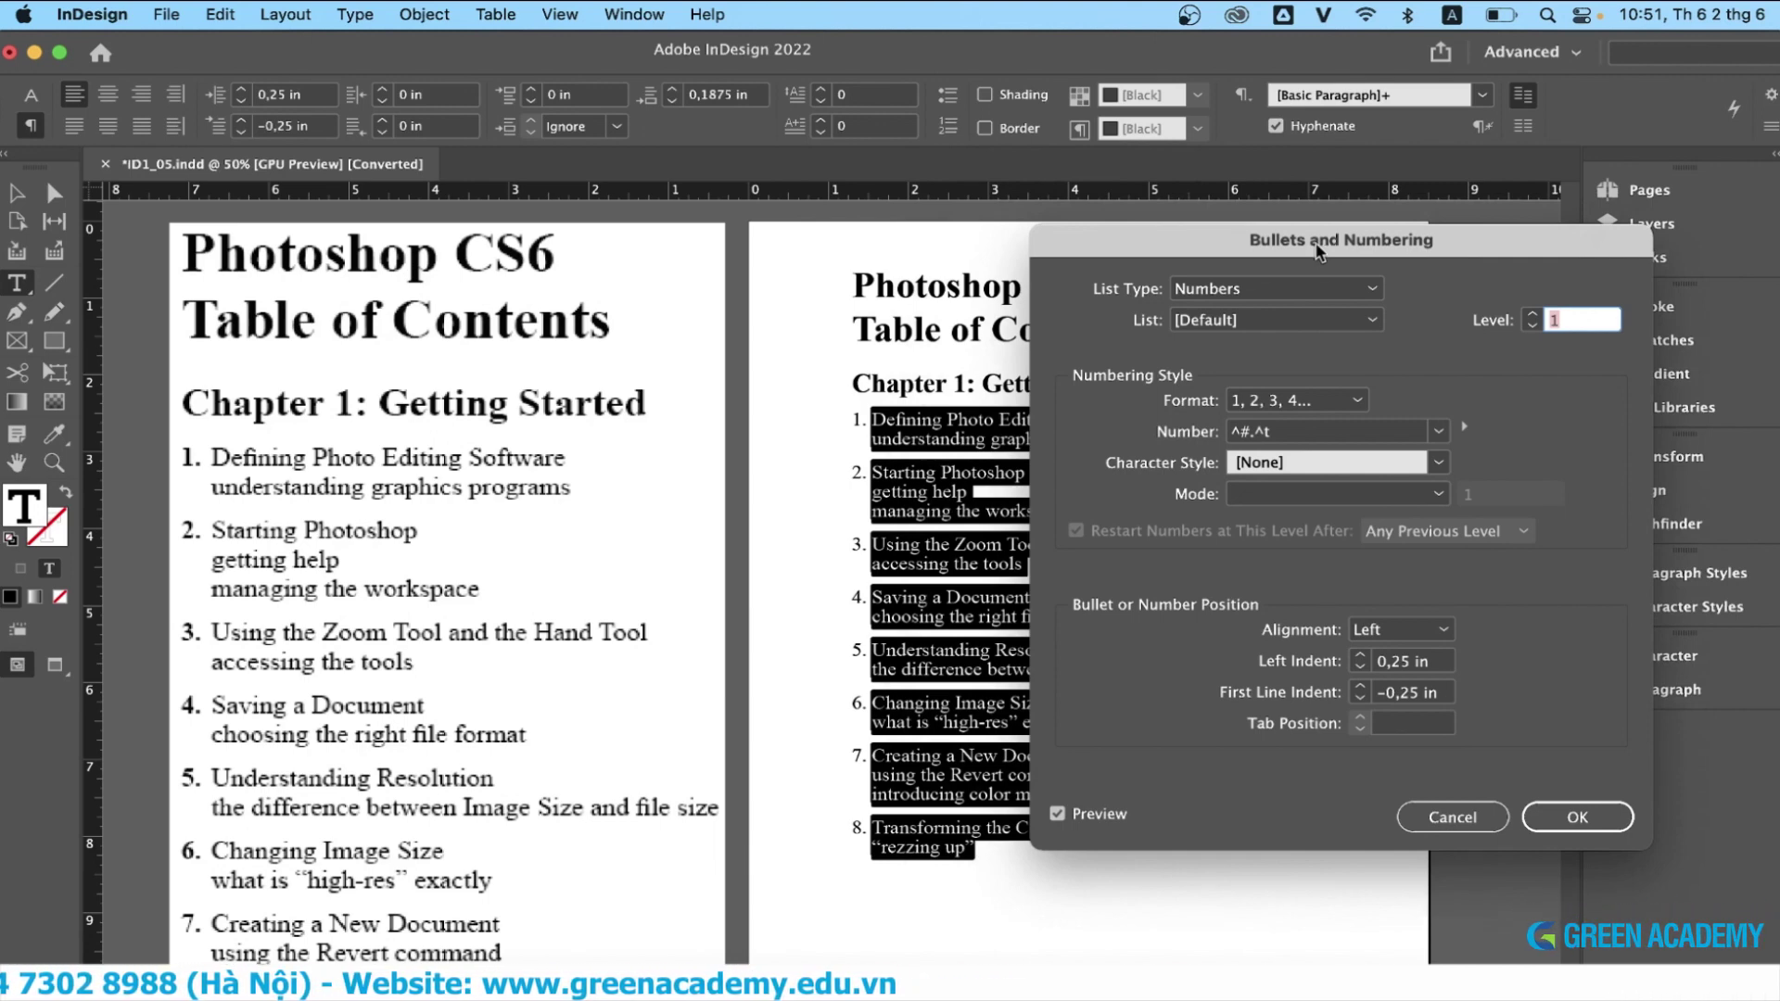
{"action": "left_click", "coordinate": [1311, 291]}
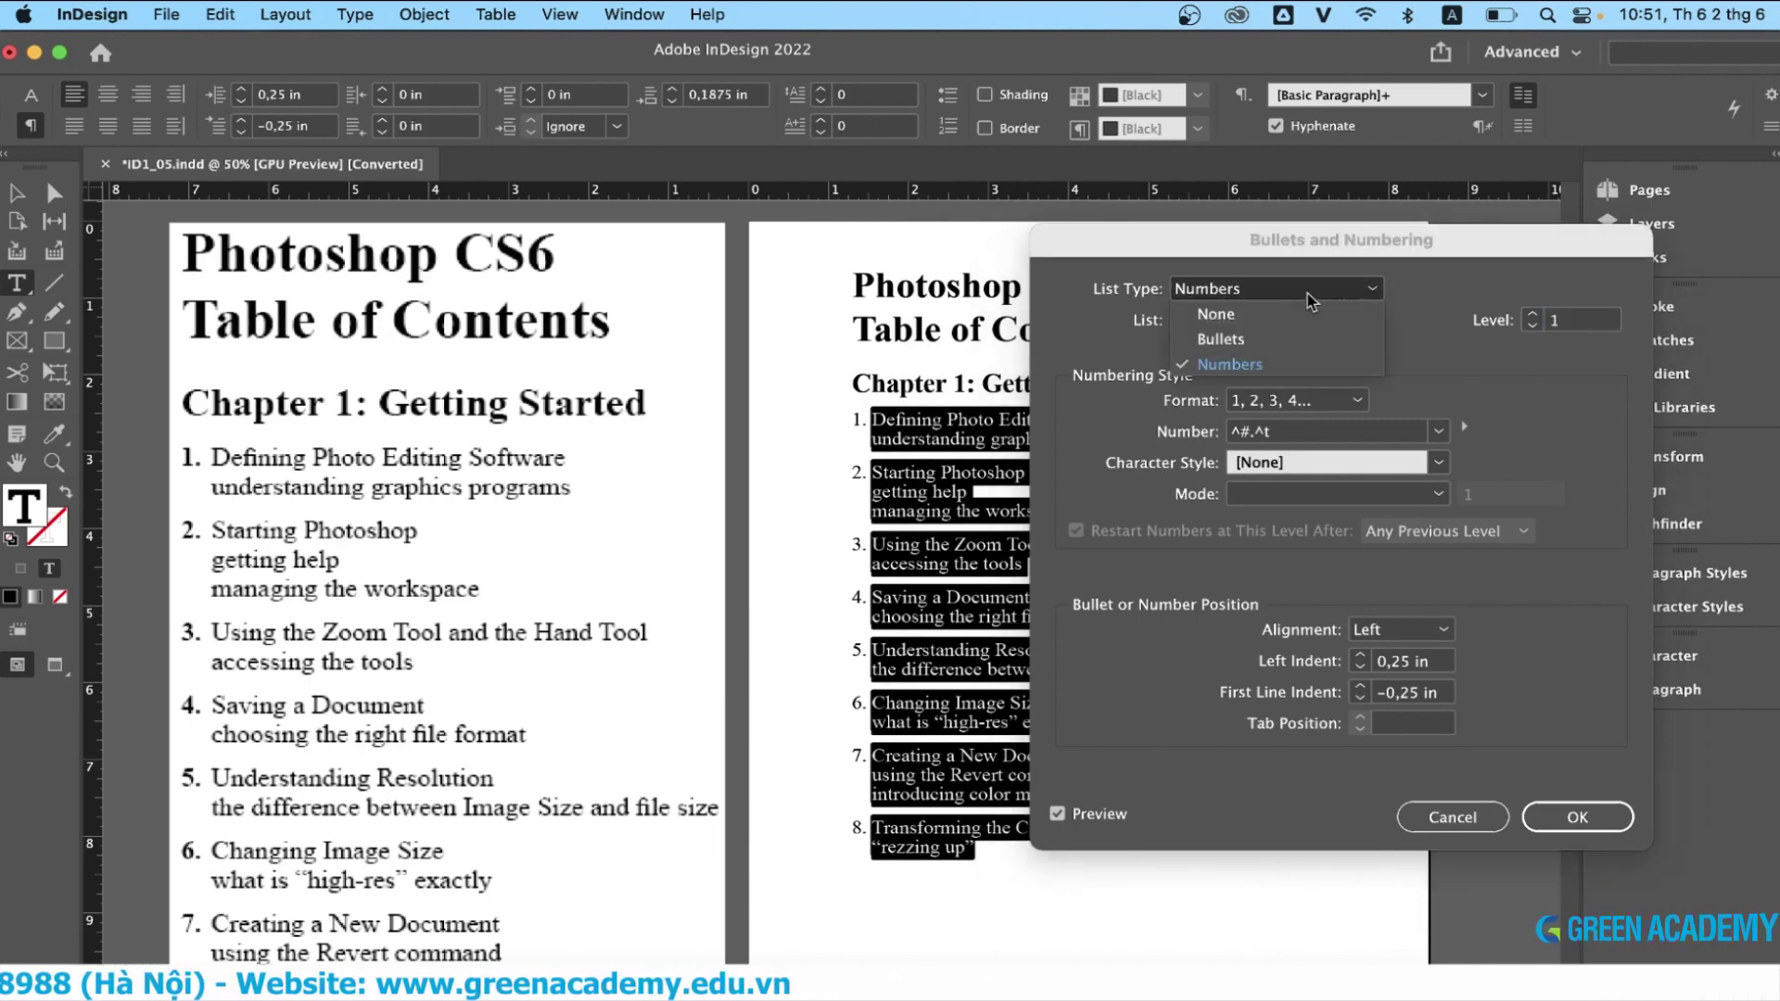
{"action": "left_click", "coordinate": [1263, 341]}
{"action": "left_click", "coordinate": [1257, 293]}
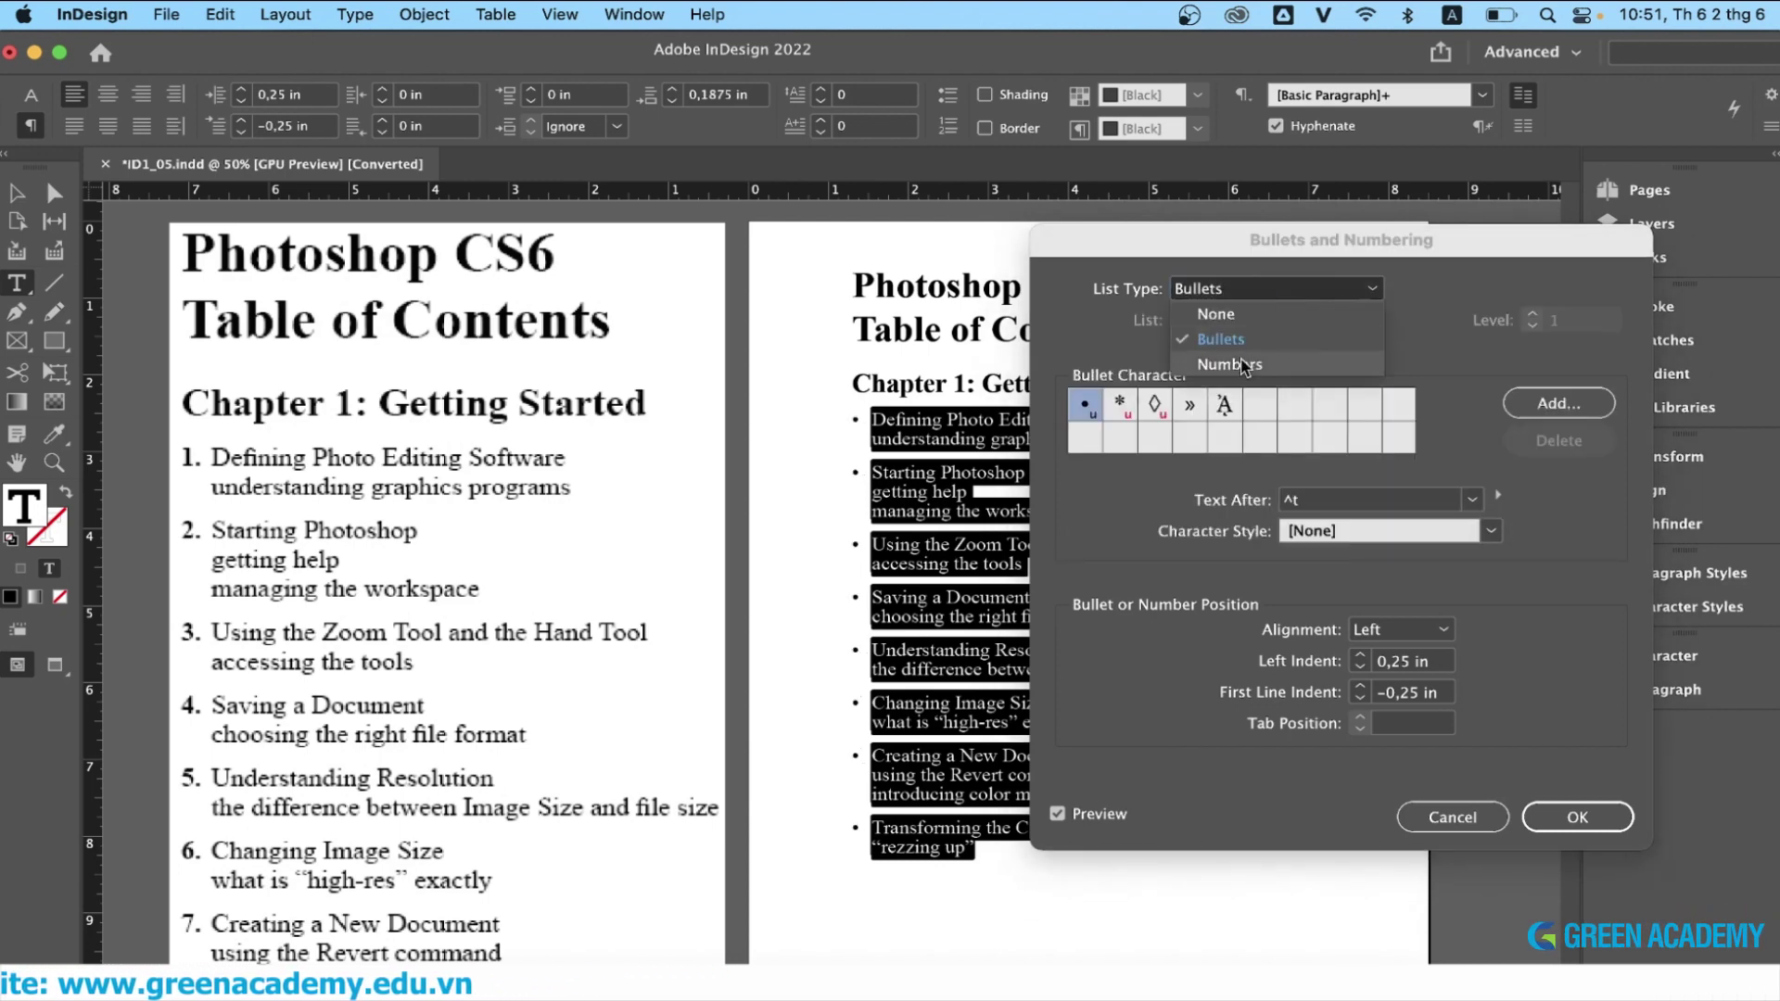
{"action": "left_click", "coordinate": [1233, 364]}
{"action": "left_click", "coordinate": [1252, 294]}
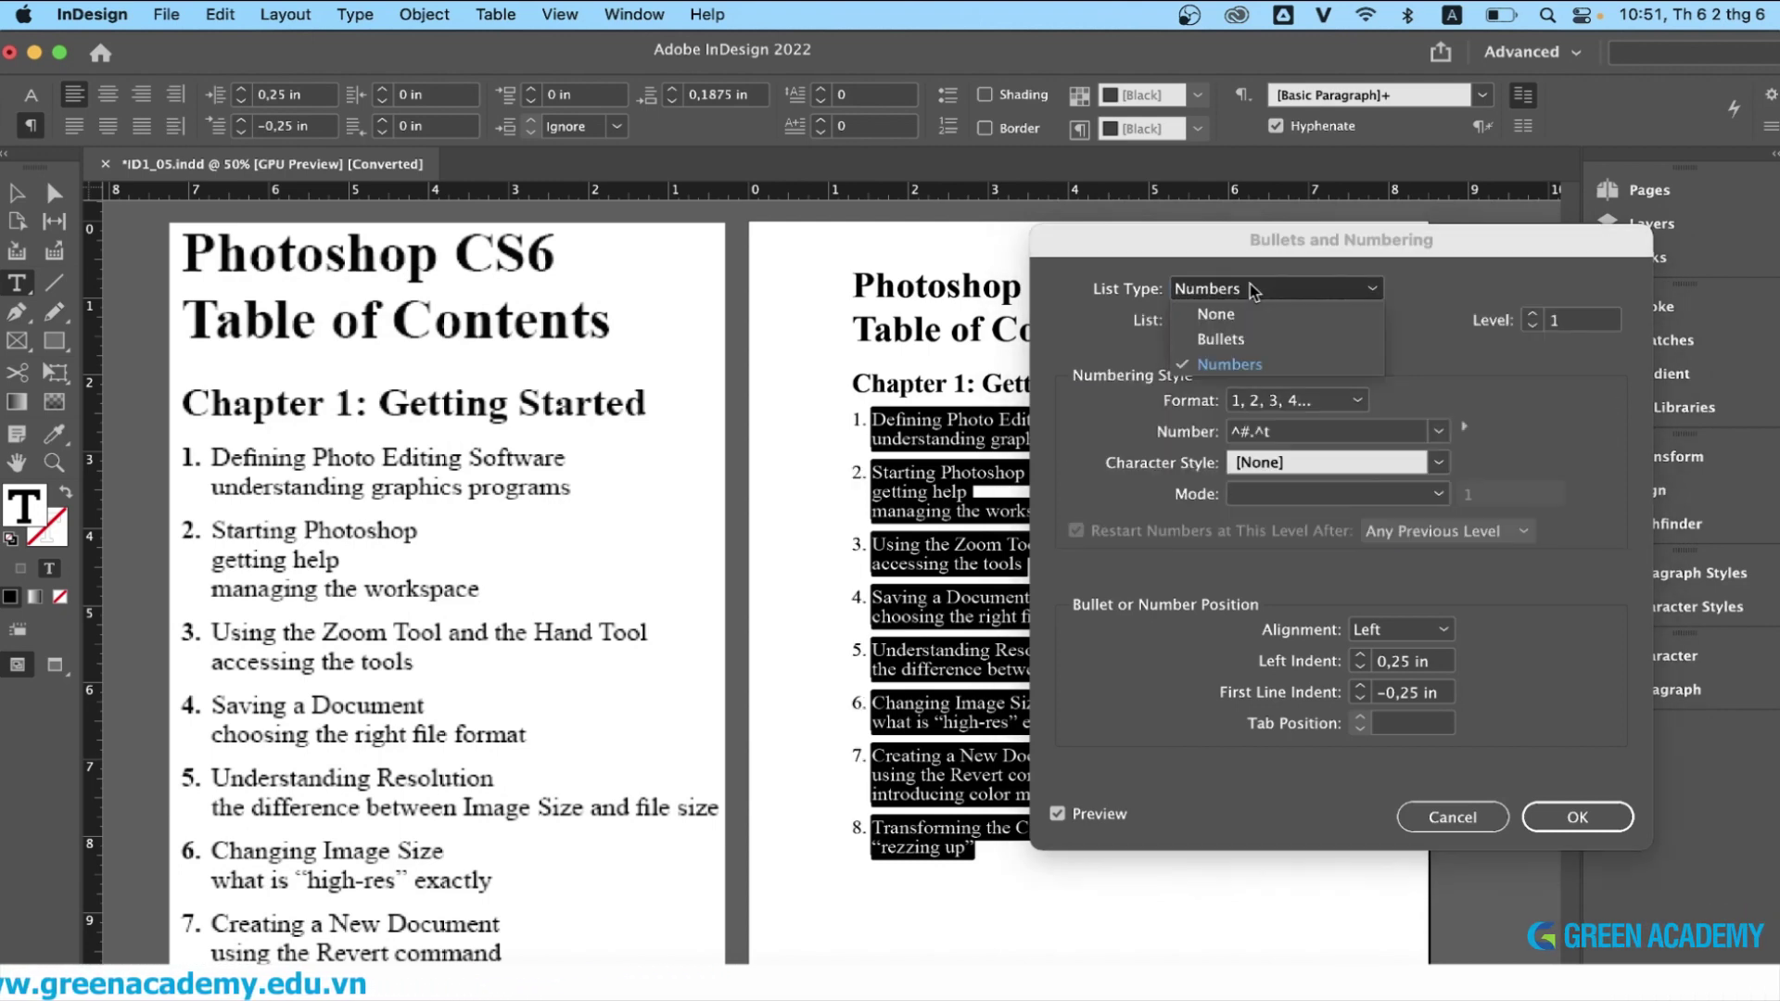
{"action": "left_click", "coordinate": [1238, 343]}
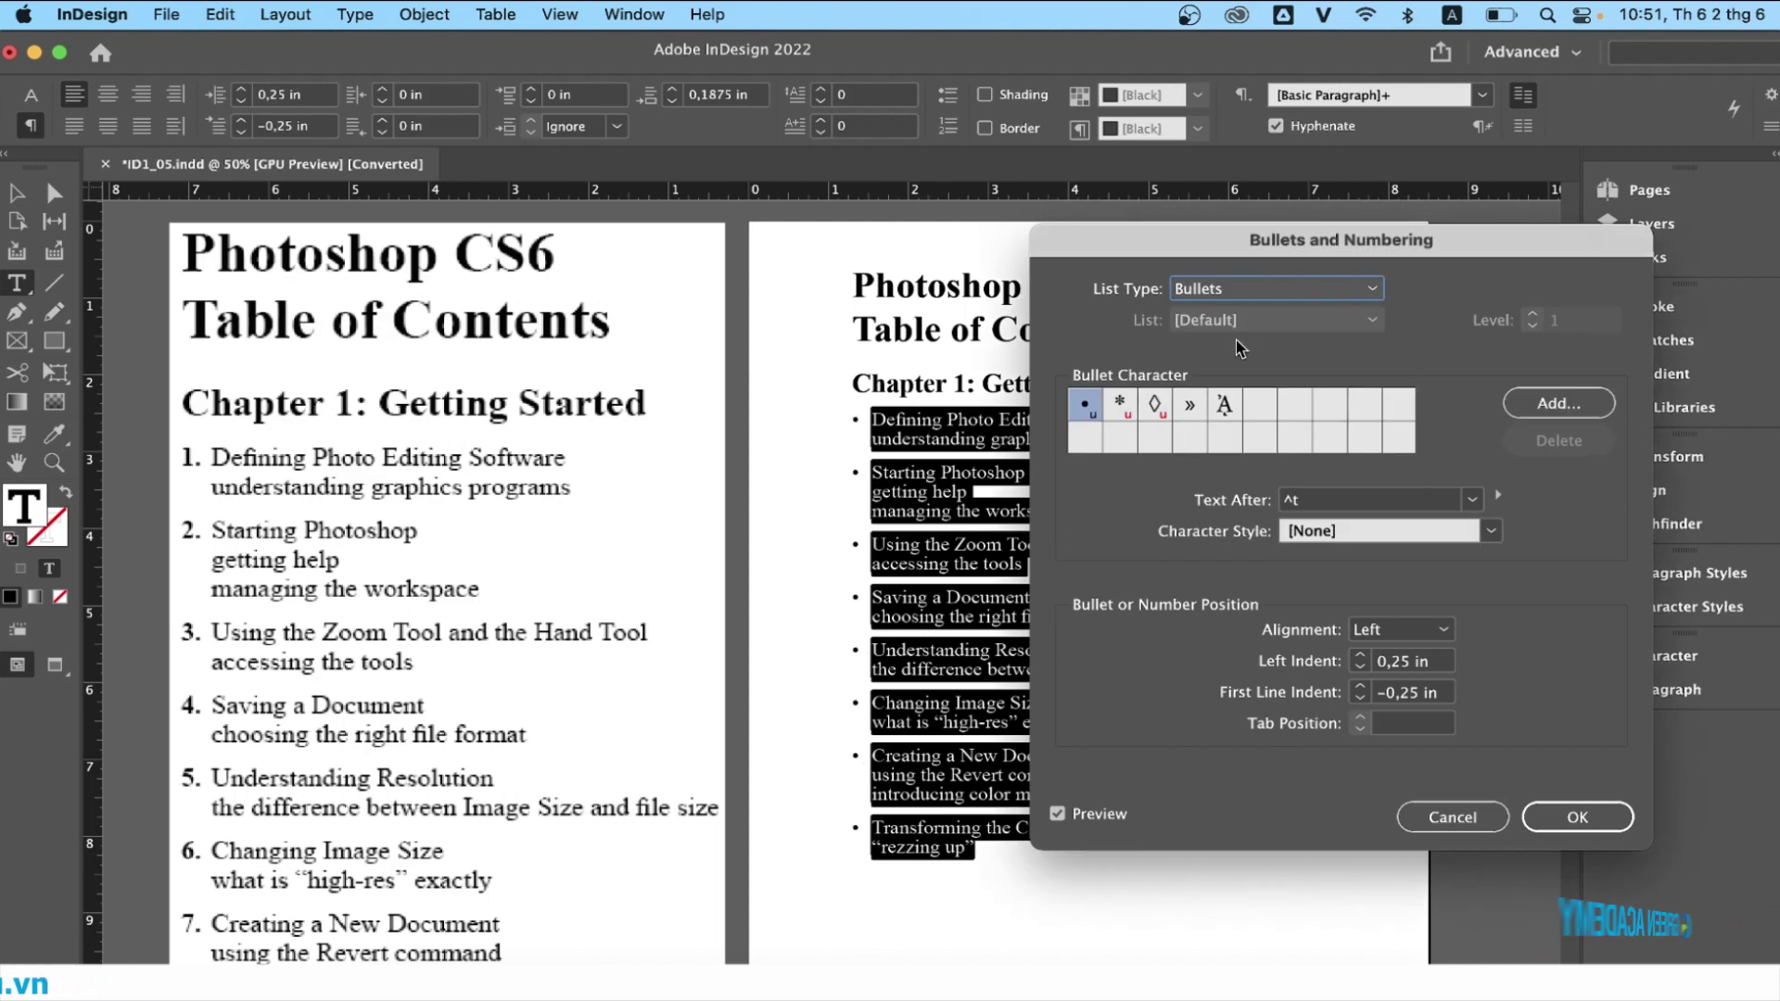
- Try the asterisk, lozenge and double-arrow bullet characters on the list, then return to the round bullet
{"action": "left_click", "coordinate": [1126, 410]}
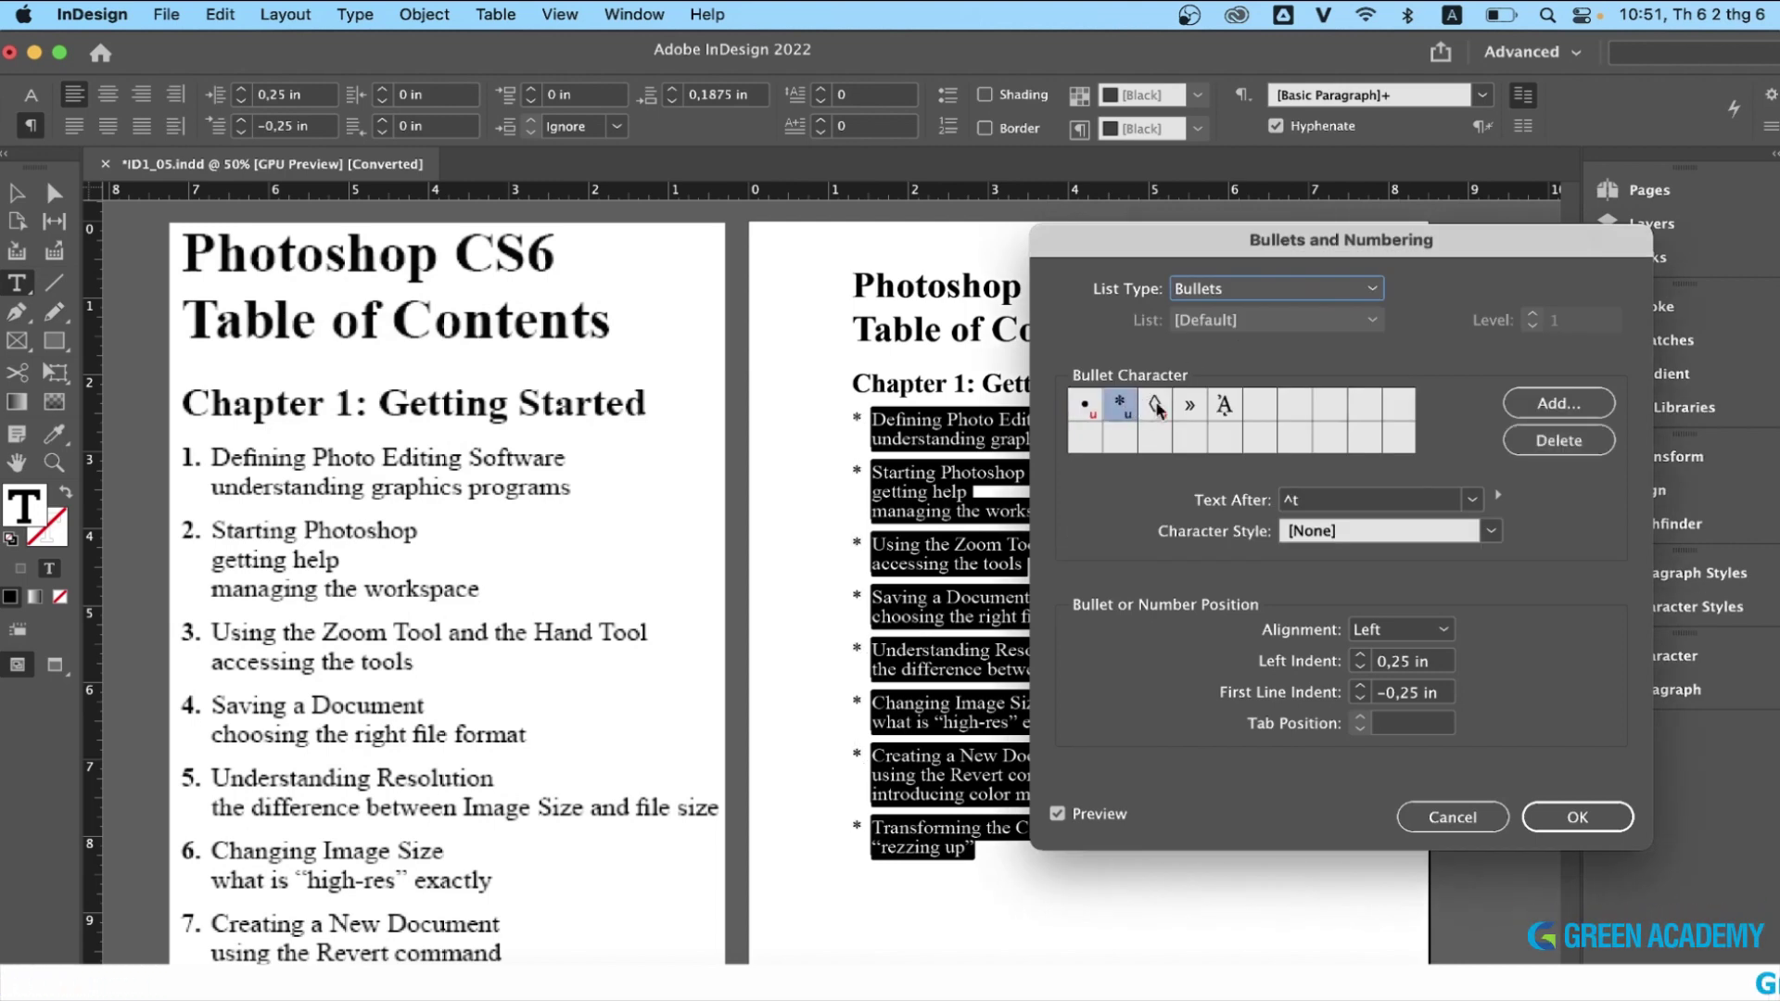
{"action": "left_click", "coordinate": [1156, 407]}
{"action": "left_click", "coordinate": [1190, 406]}
{"action": "left_click", "coordinate": [1088, 408]}
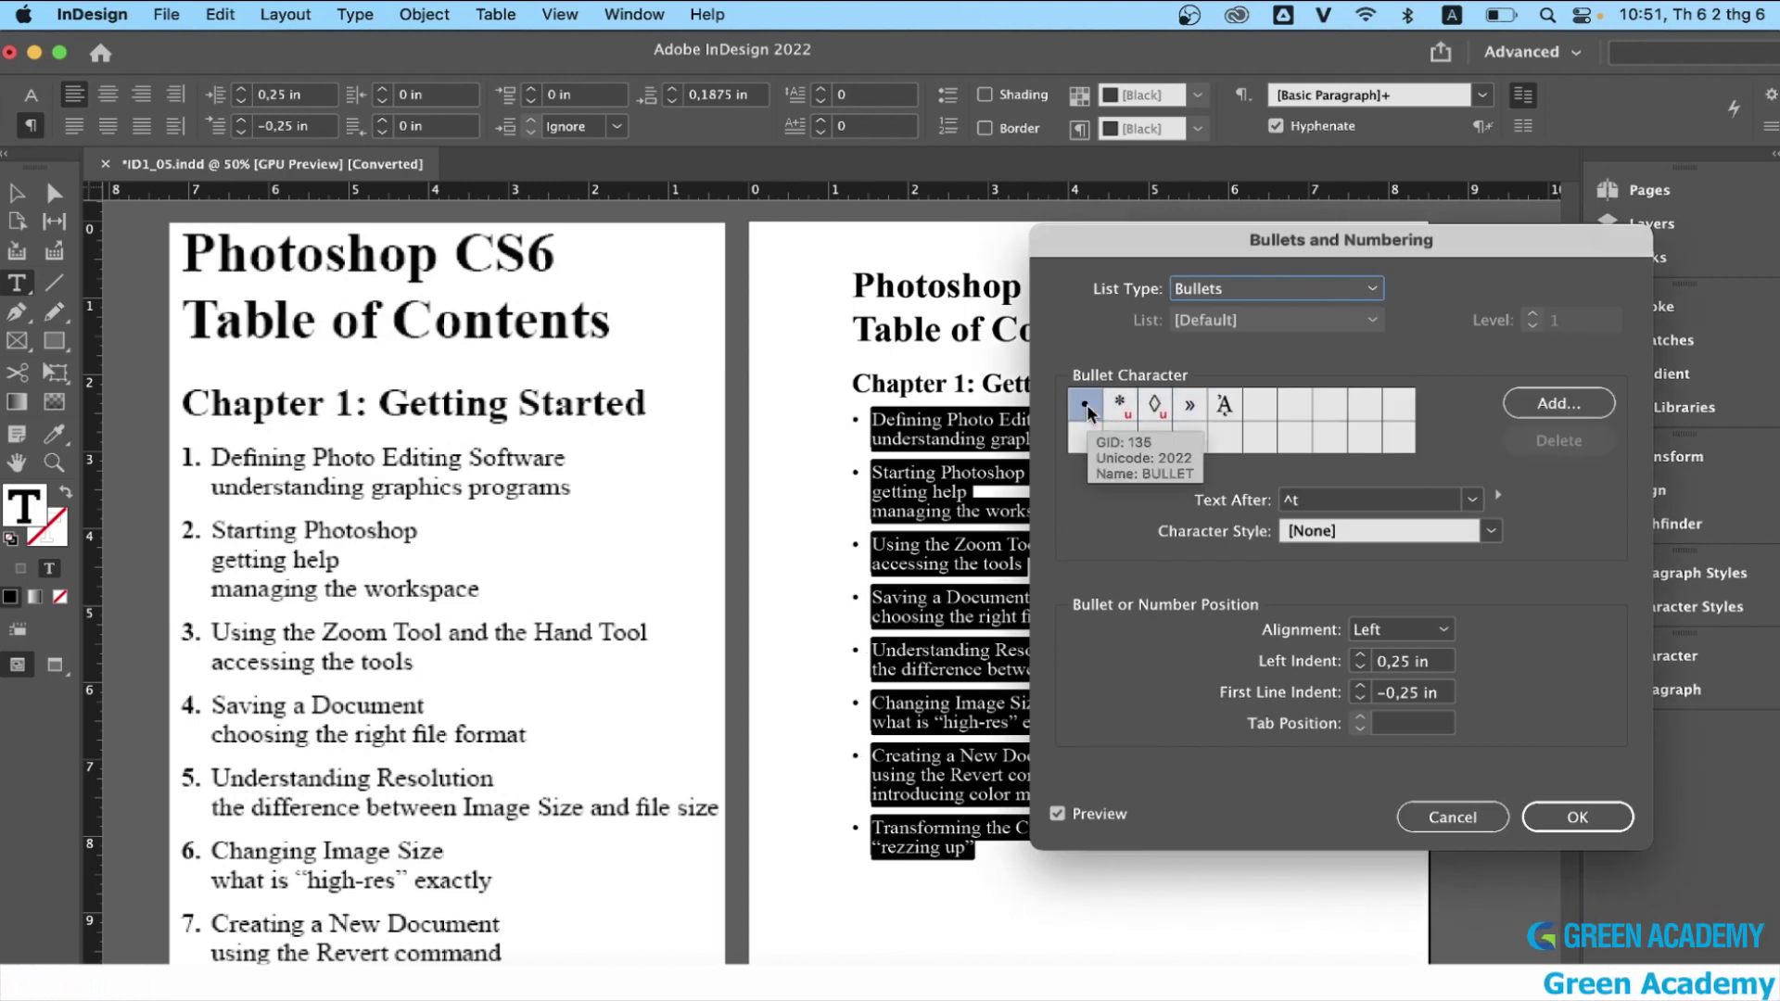
- Add an expressionless yellow face glyph from the EmojiOne font to the available bullet characters
{"action": "left_click", "coordinate": [1544, 407]}
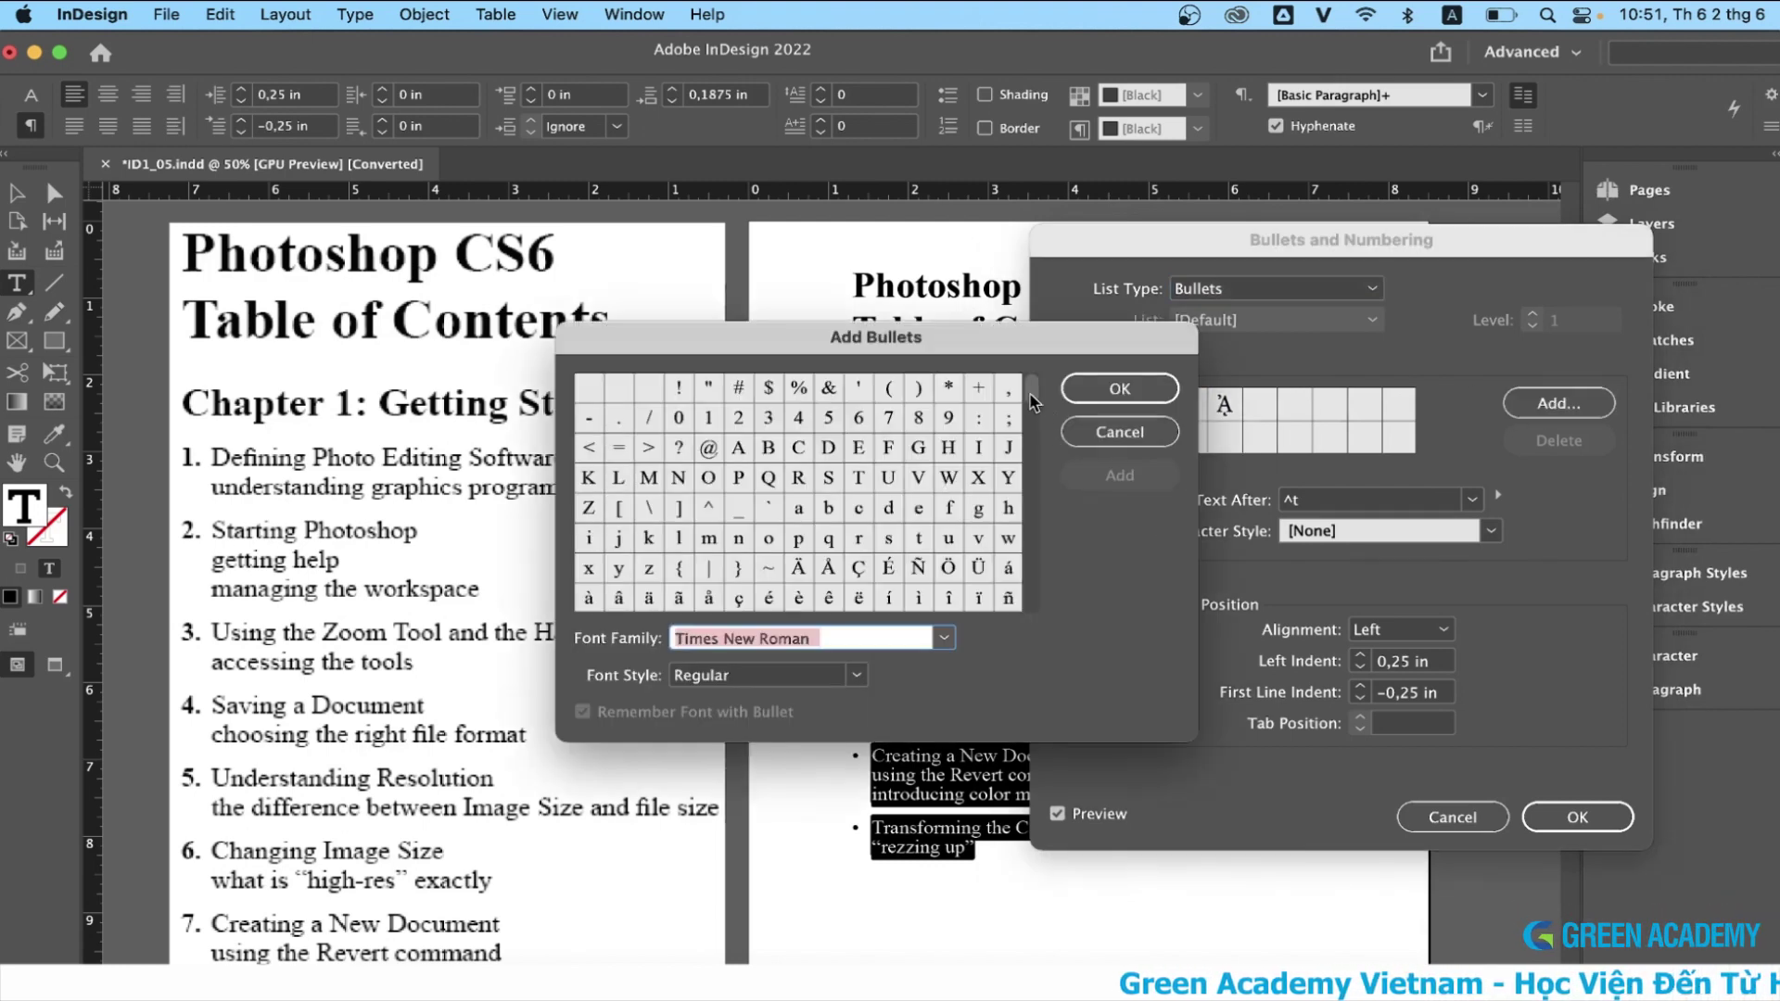
{"action": "left_click_drag", "start_coordinate": [1033, 400], "coordinate": [1032, 429]}
{"action": "left_click", "coordinate": [619, 419]}
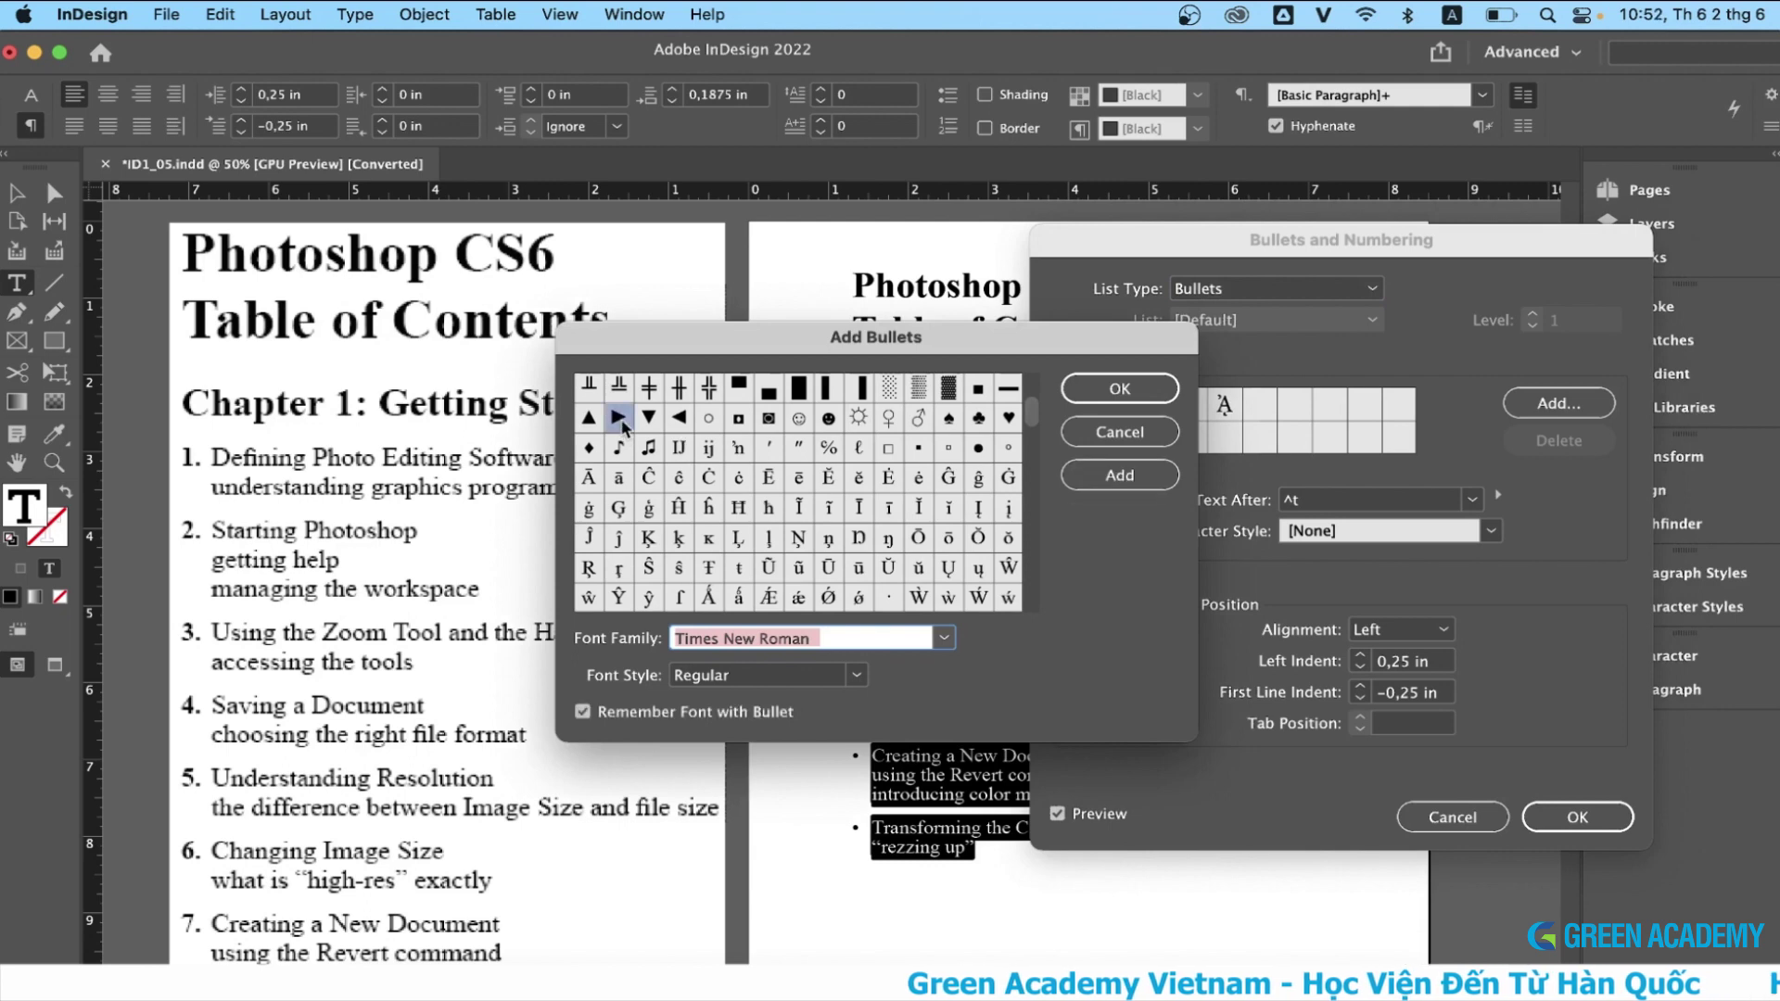
{"action": "left_click", "coordinate": [708, 419]}
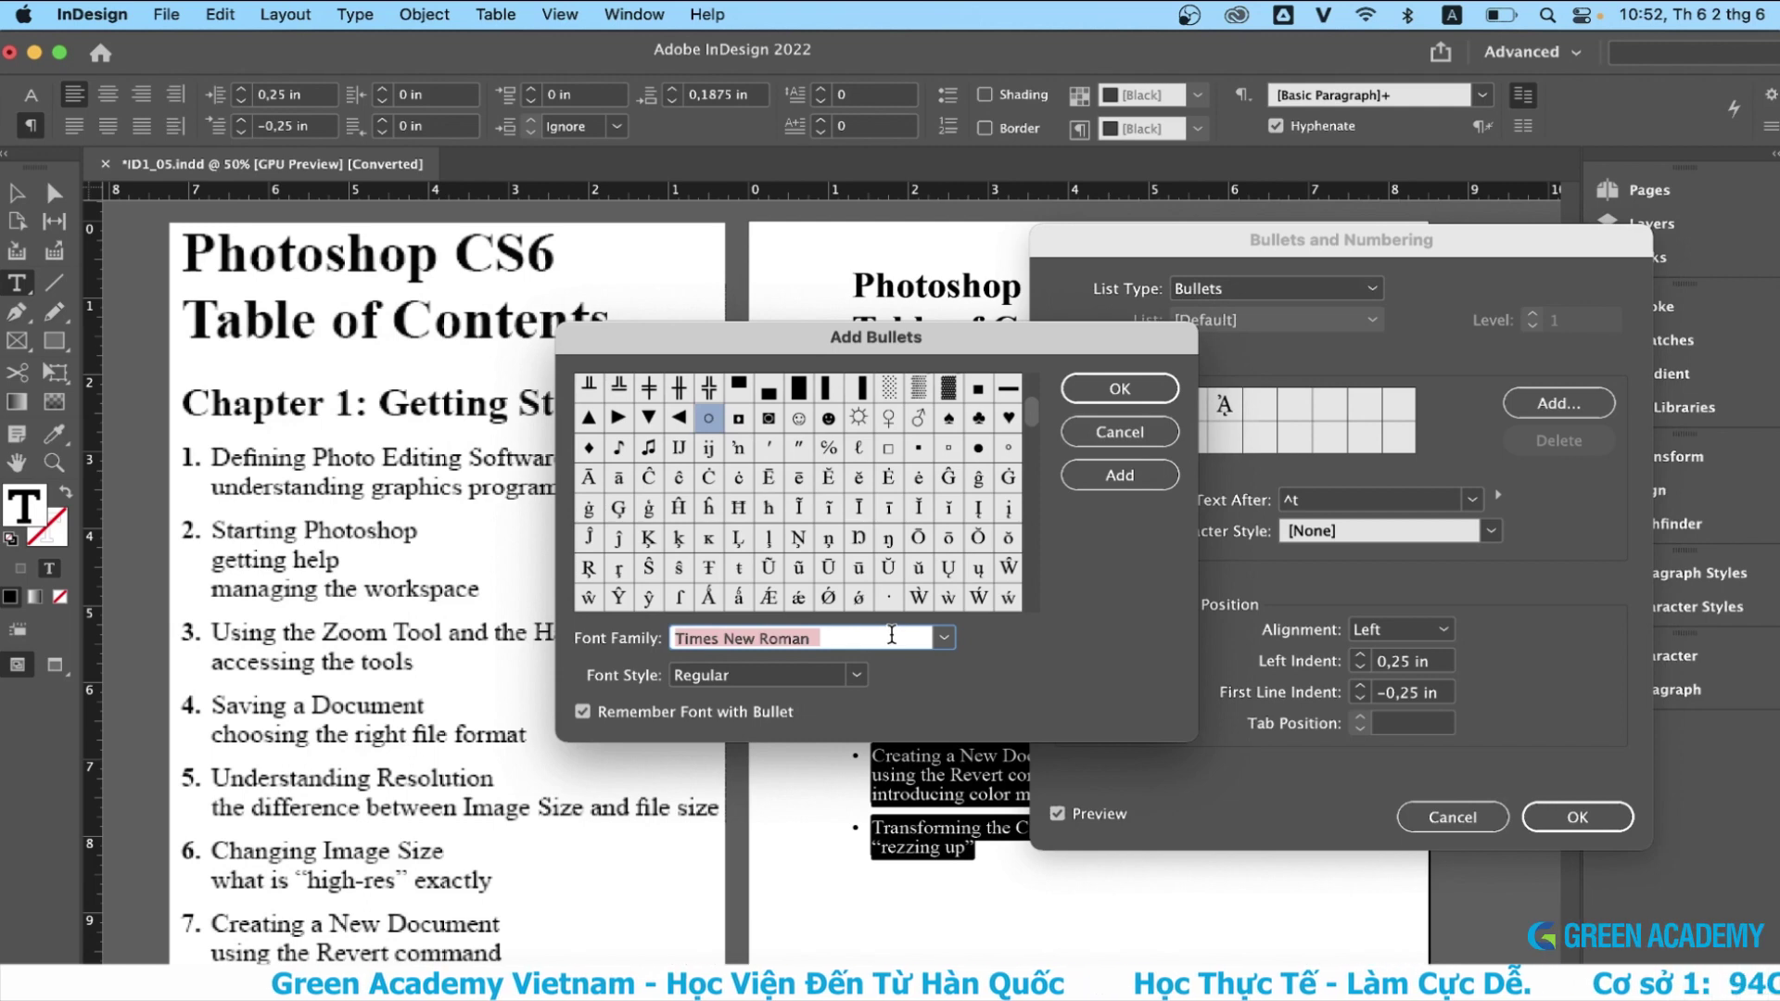
{"action": "left_click", "coordinate": [944, 640]}
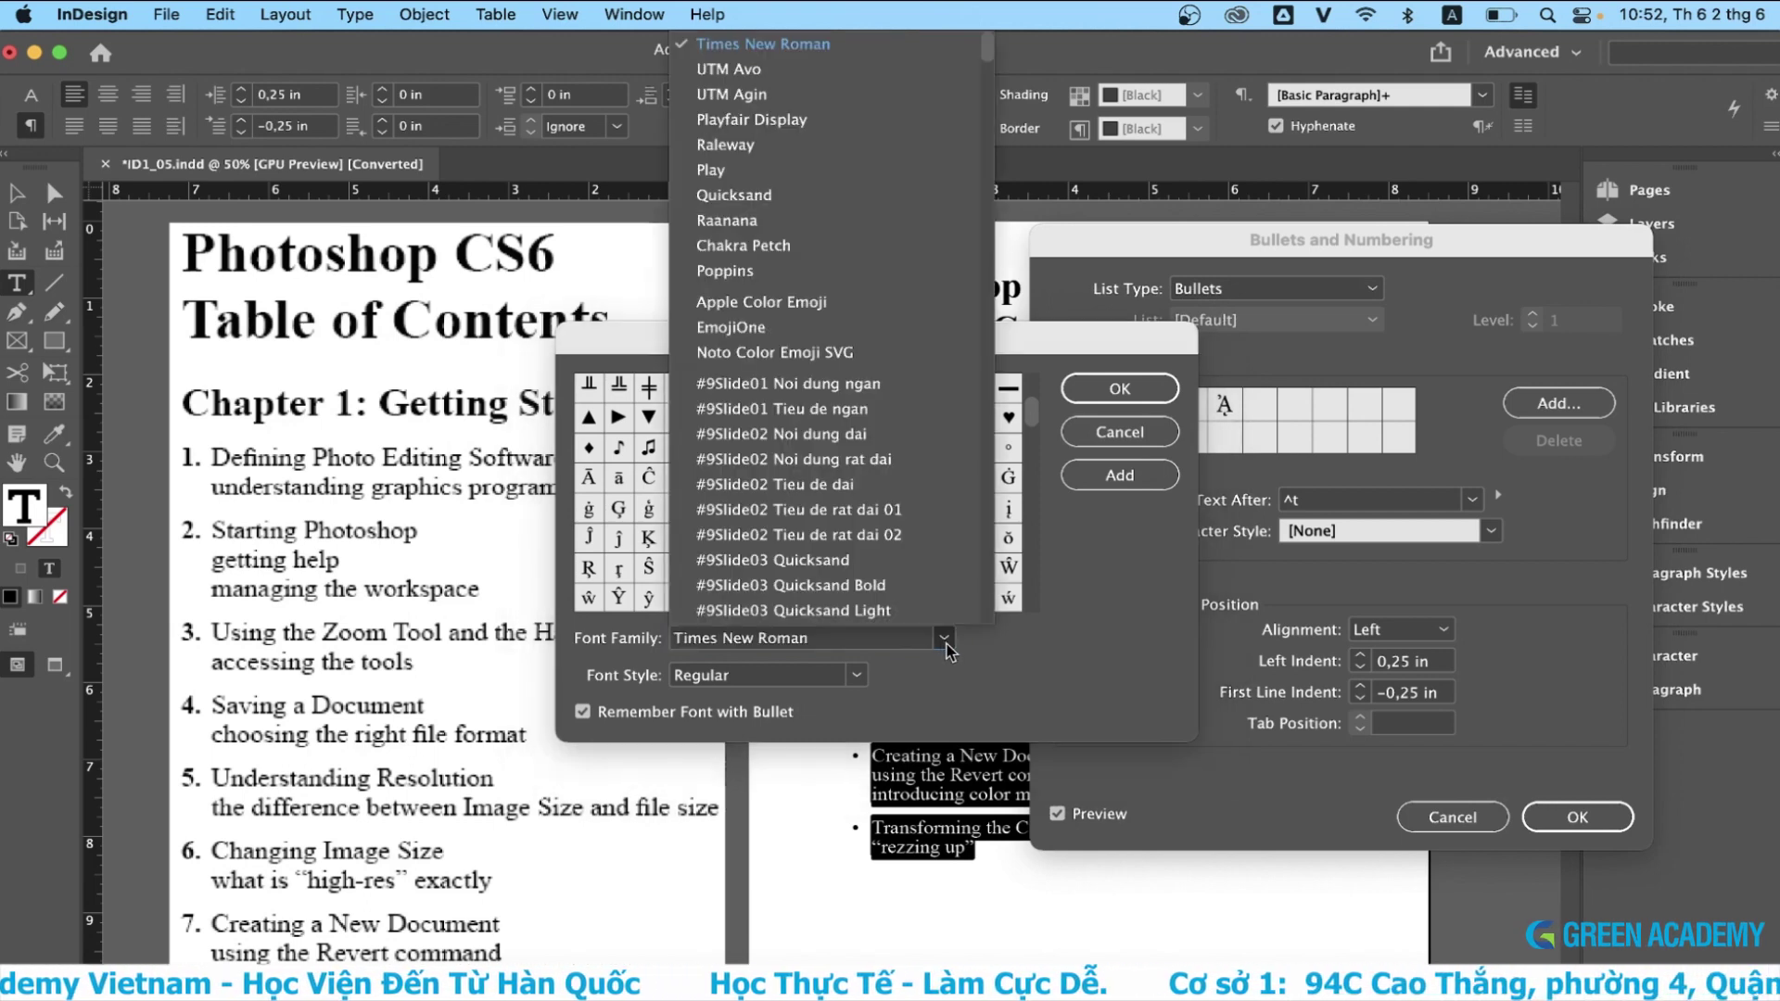
{"action": "left_click", "coordinate": [753, 328]}
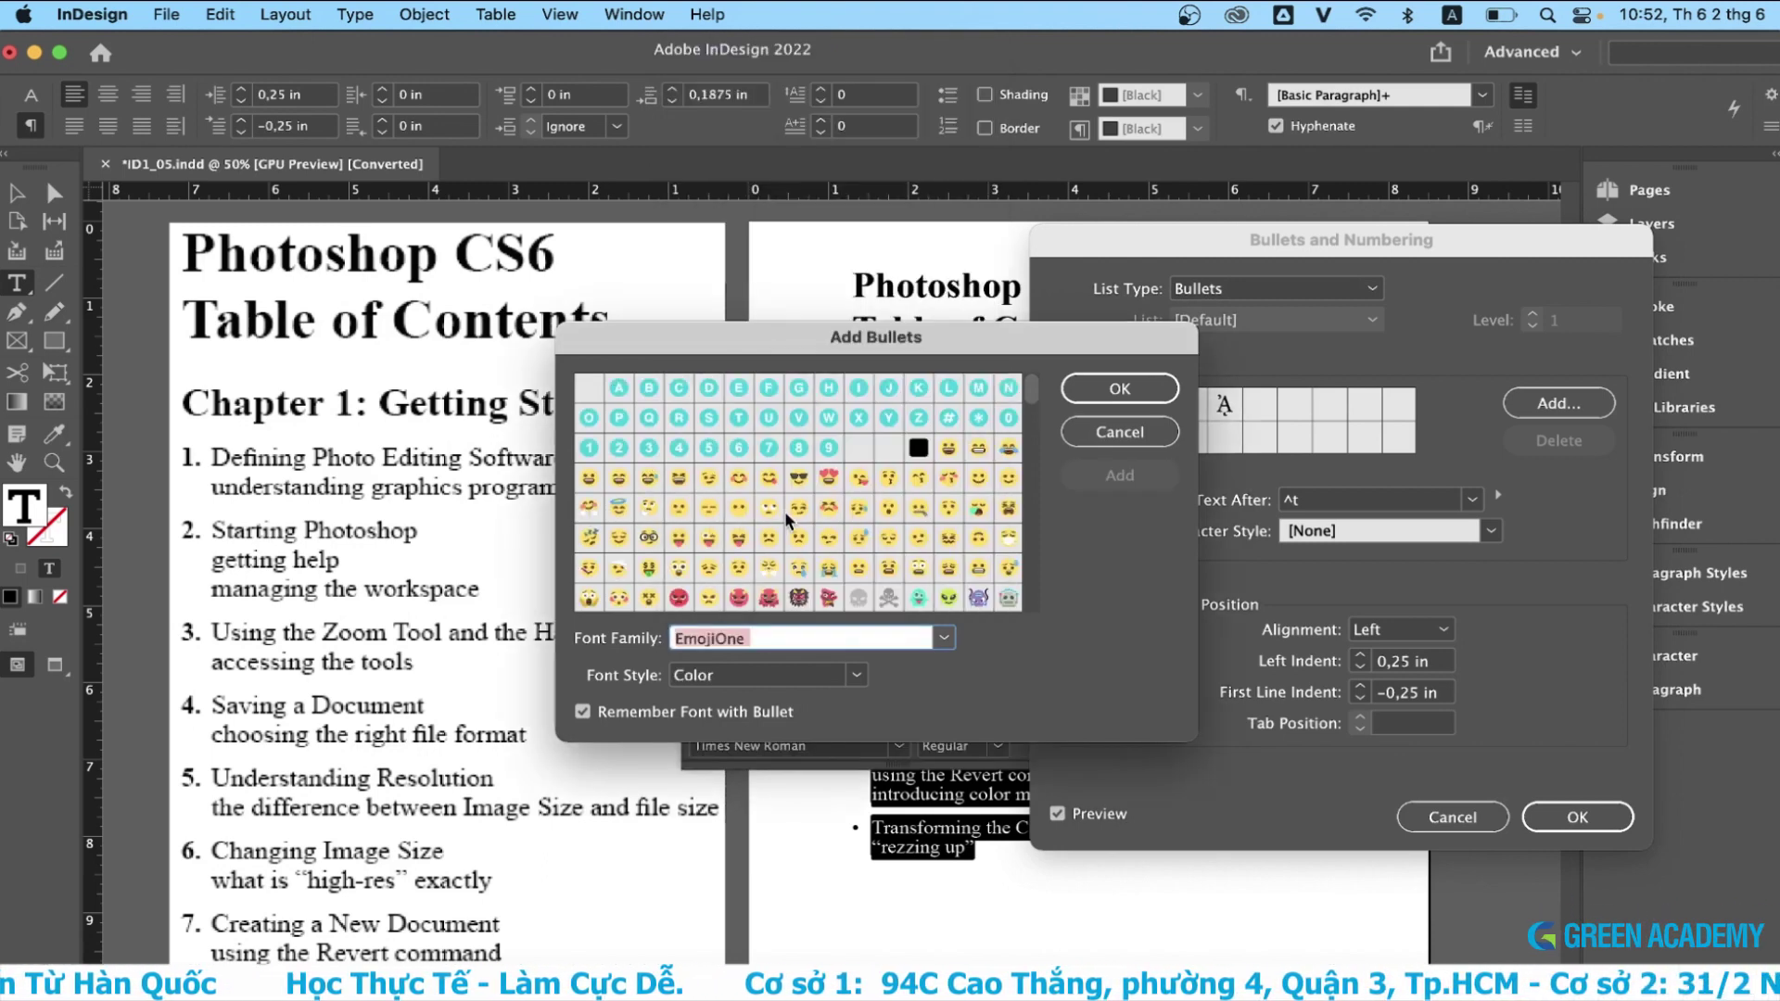
{"action": "left_click_drag", "start_coordinate": [1032, 406], "coordinate": [1037, 401]}
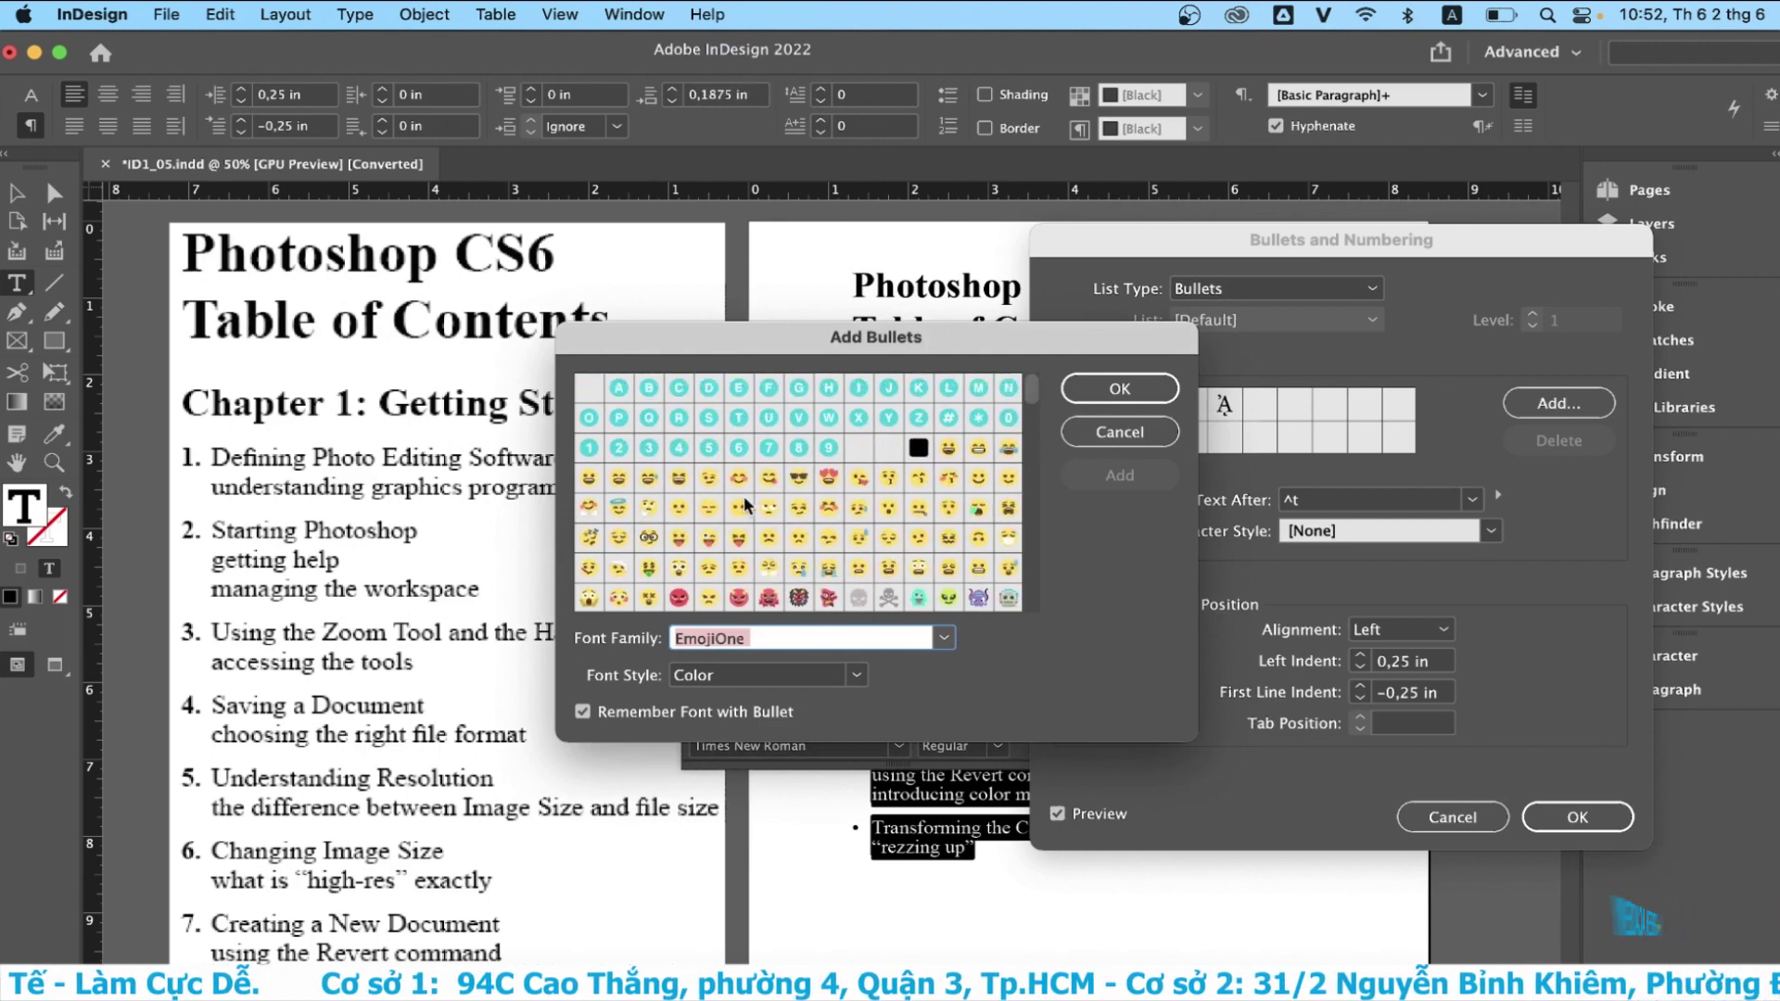
{"action": "left_click", "coordinate": [708, 510]}
{"action": "left_click", "coordinate": [1120, 390]}
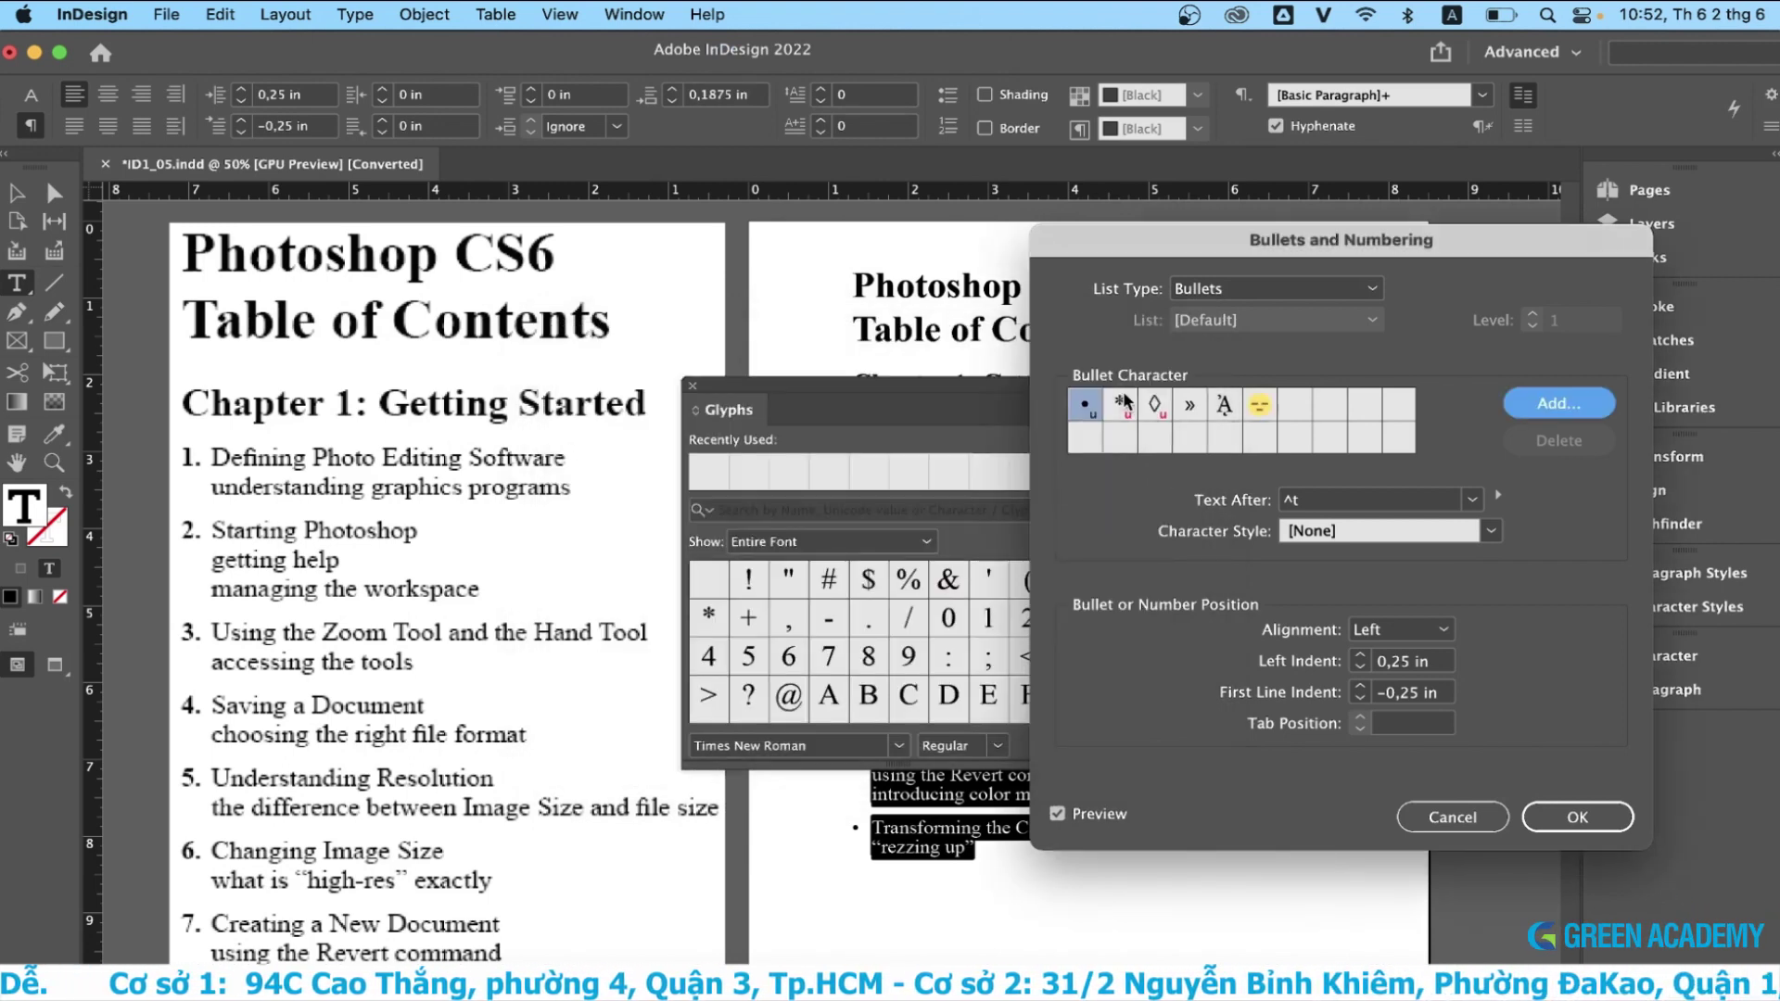
- Apply the yellow face emoji as the list's bullet character and close the Glyphs panel
{"action": "left_click", "coordinate": [1259, 405]}
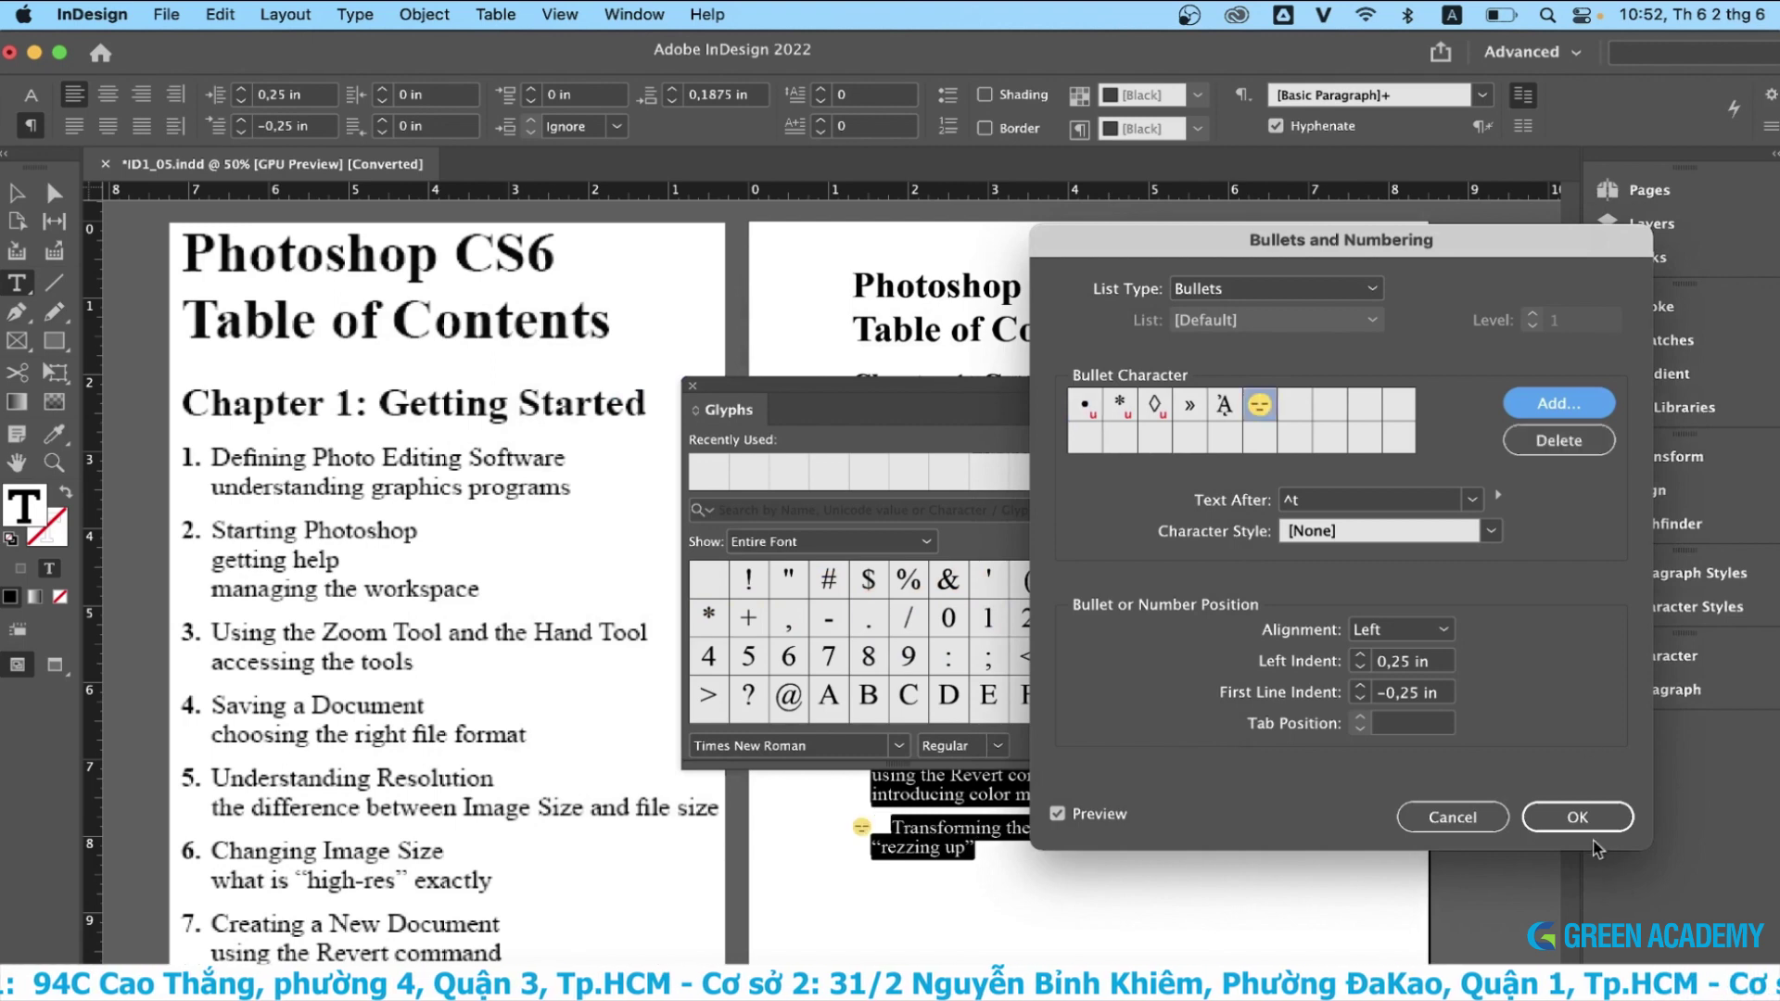
{"action": "left_click", "coordinate": [1581, 819]}
{"action": "left_click", "coordinate": [693, 386]}
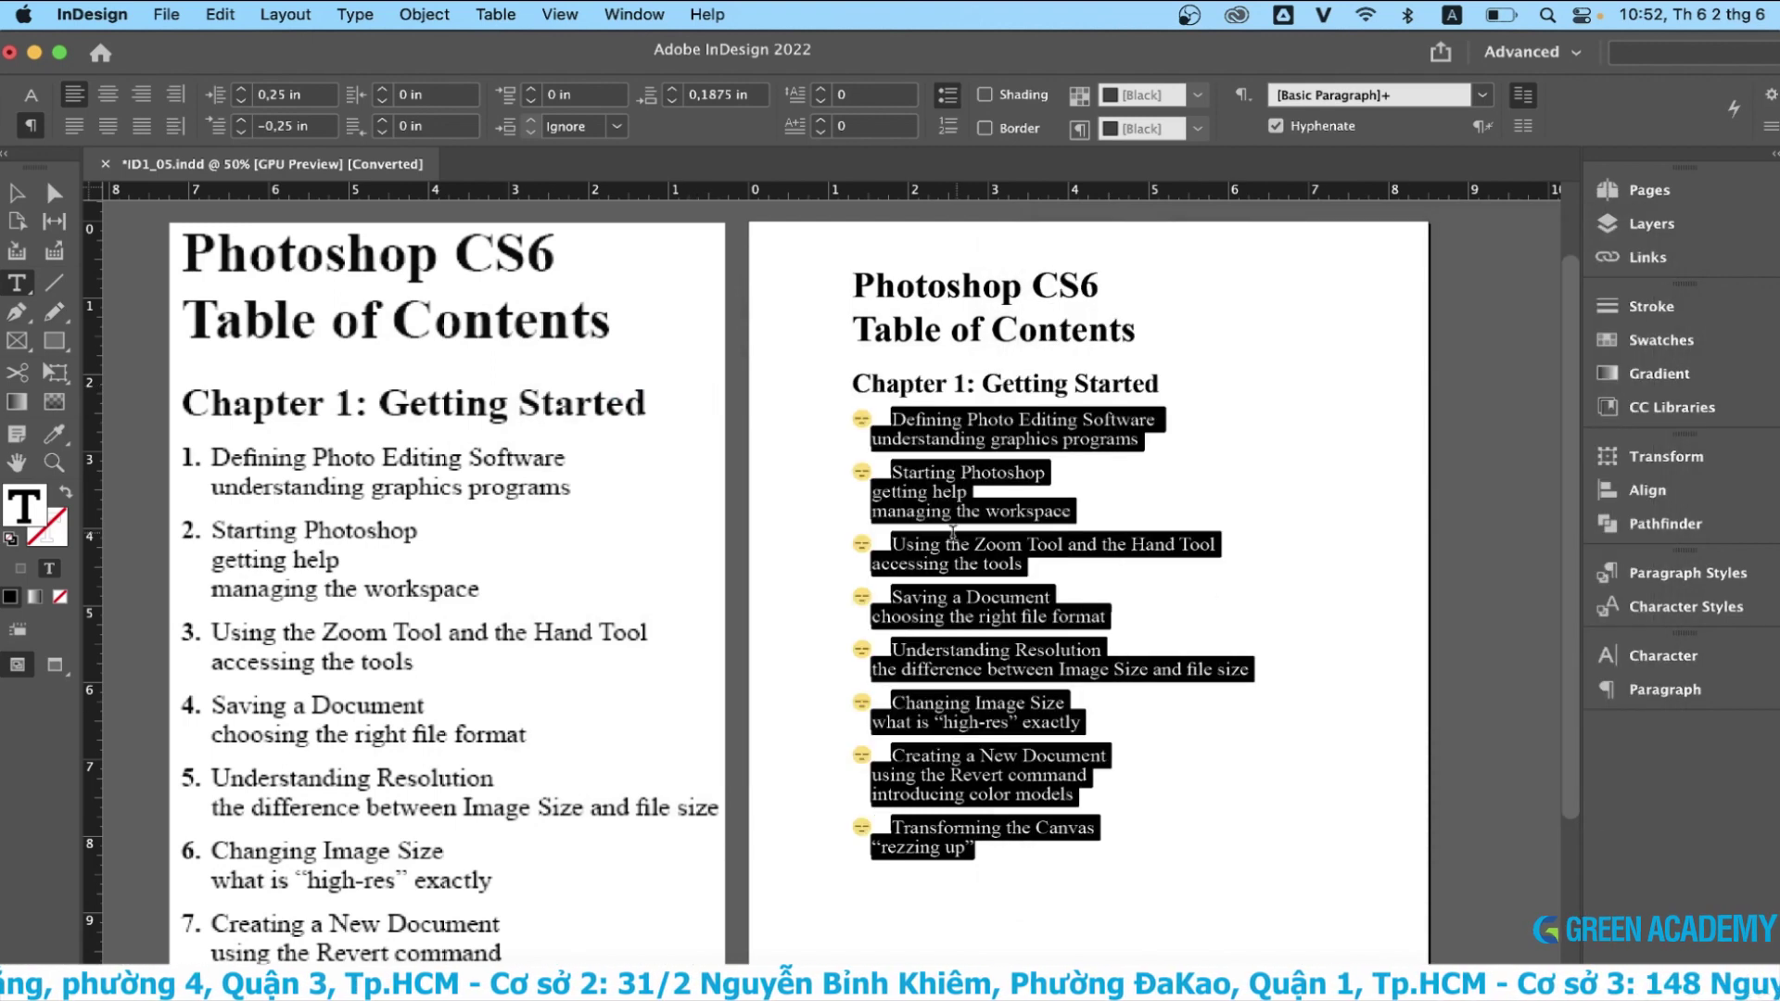
- Reselect the list entries and set their left indent to 0,4375 in and first line indent to -0,4375 in
{"action": "left_click", "coordinate": [872, 427]}
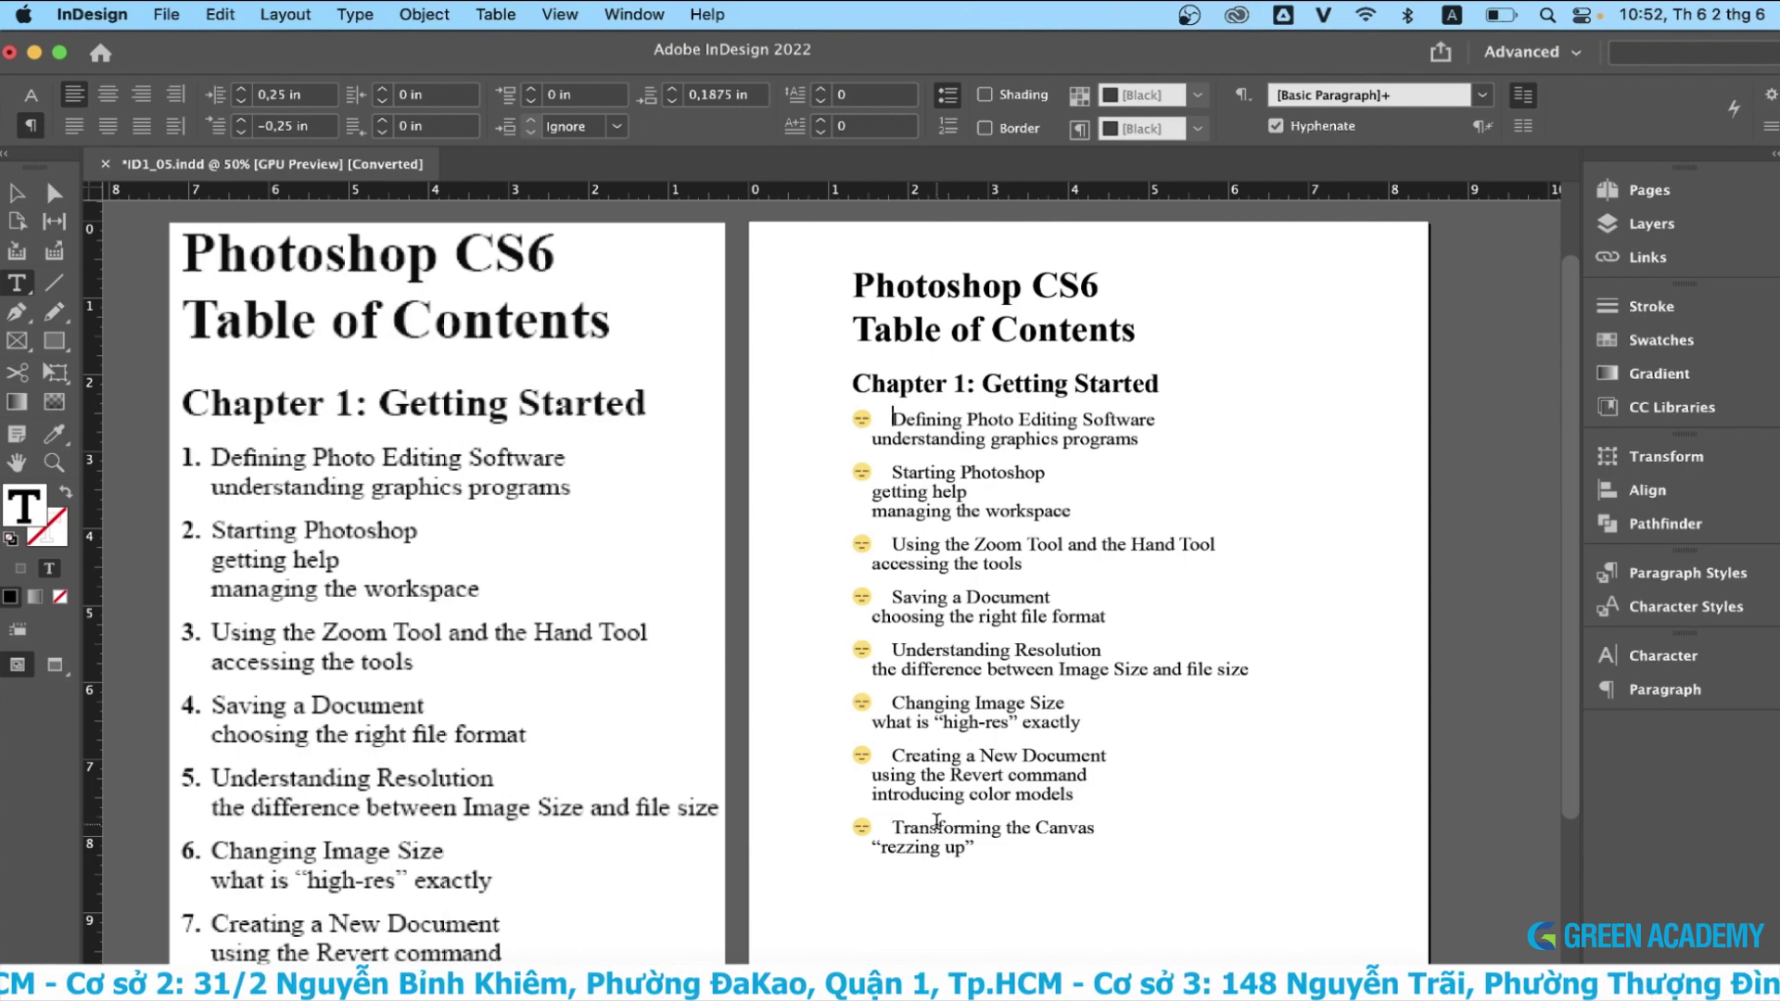
{"action": "left_click_drag", "start_coordinate": [974, 850], "coordinate": [936, 72]}
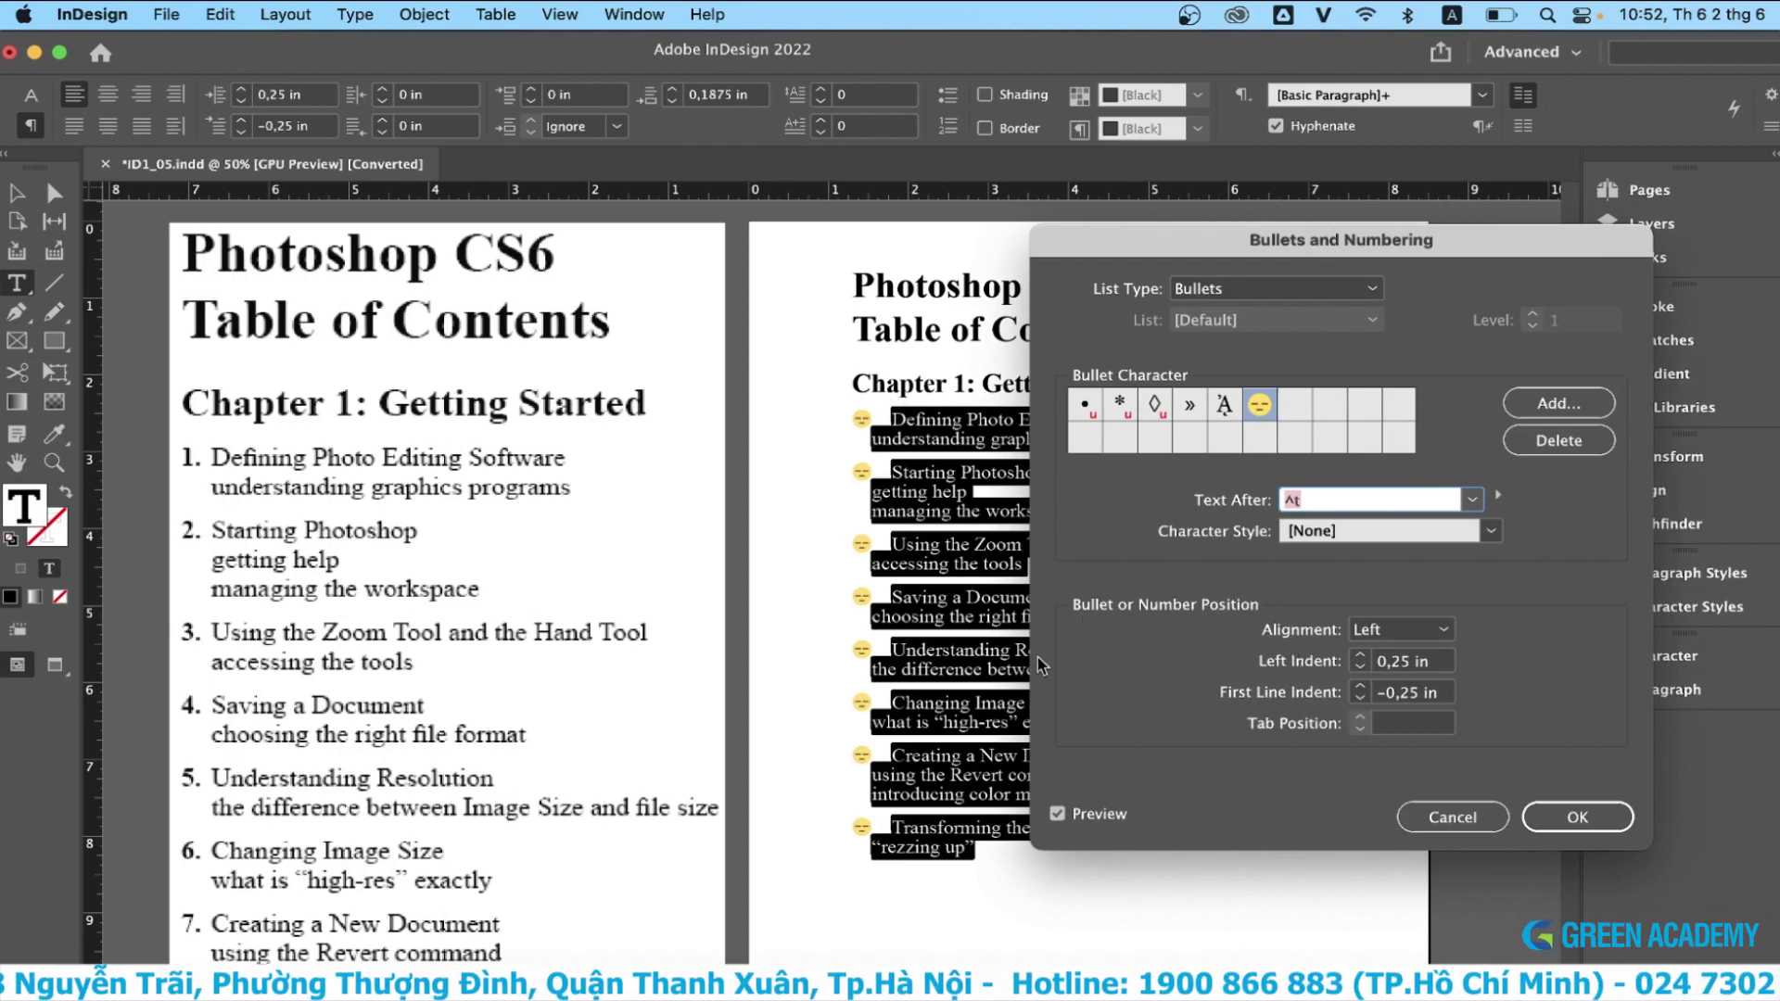
{"action": "left_click", "coordinate": [1360, 656]}
{"action": "left_click", "coordinate": [1361, 655]}
{"action": "left_click", "coordinate": [1361, 656]}
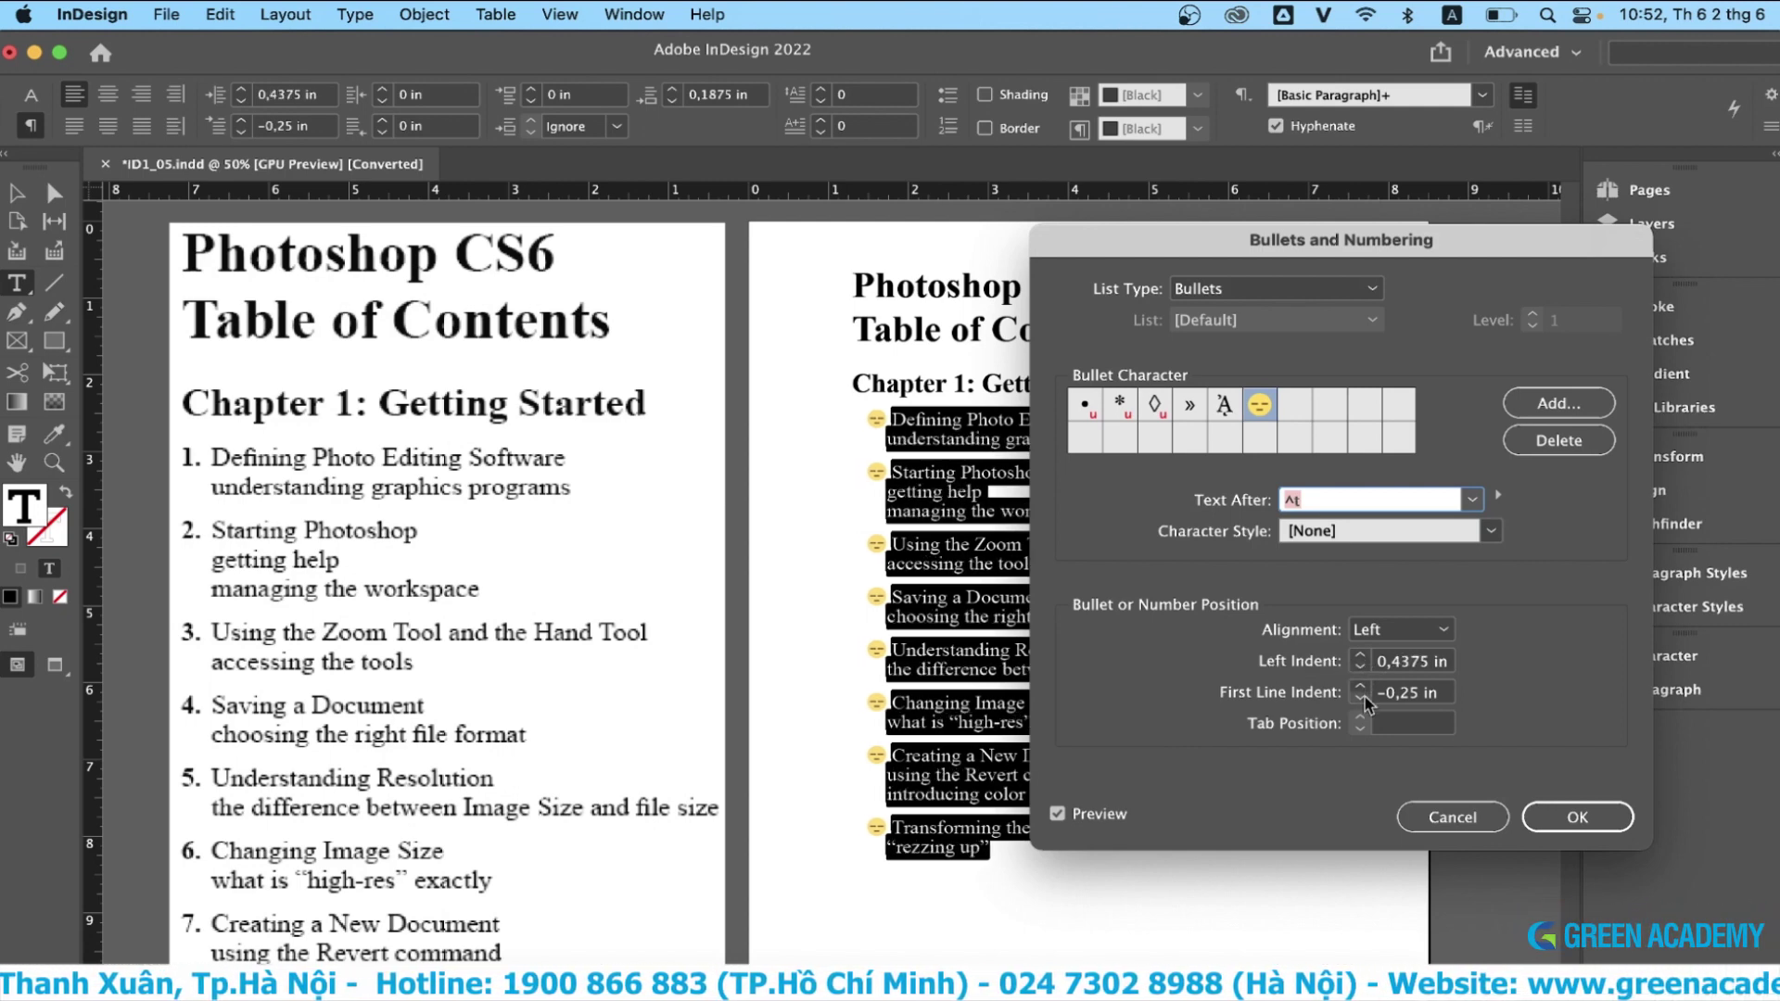
{"action": "left_click", "coordinate": [1360, 700]}
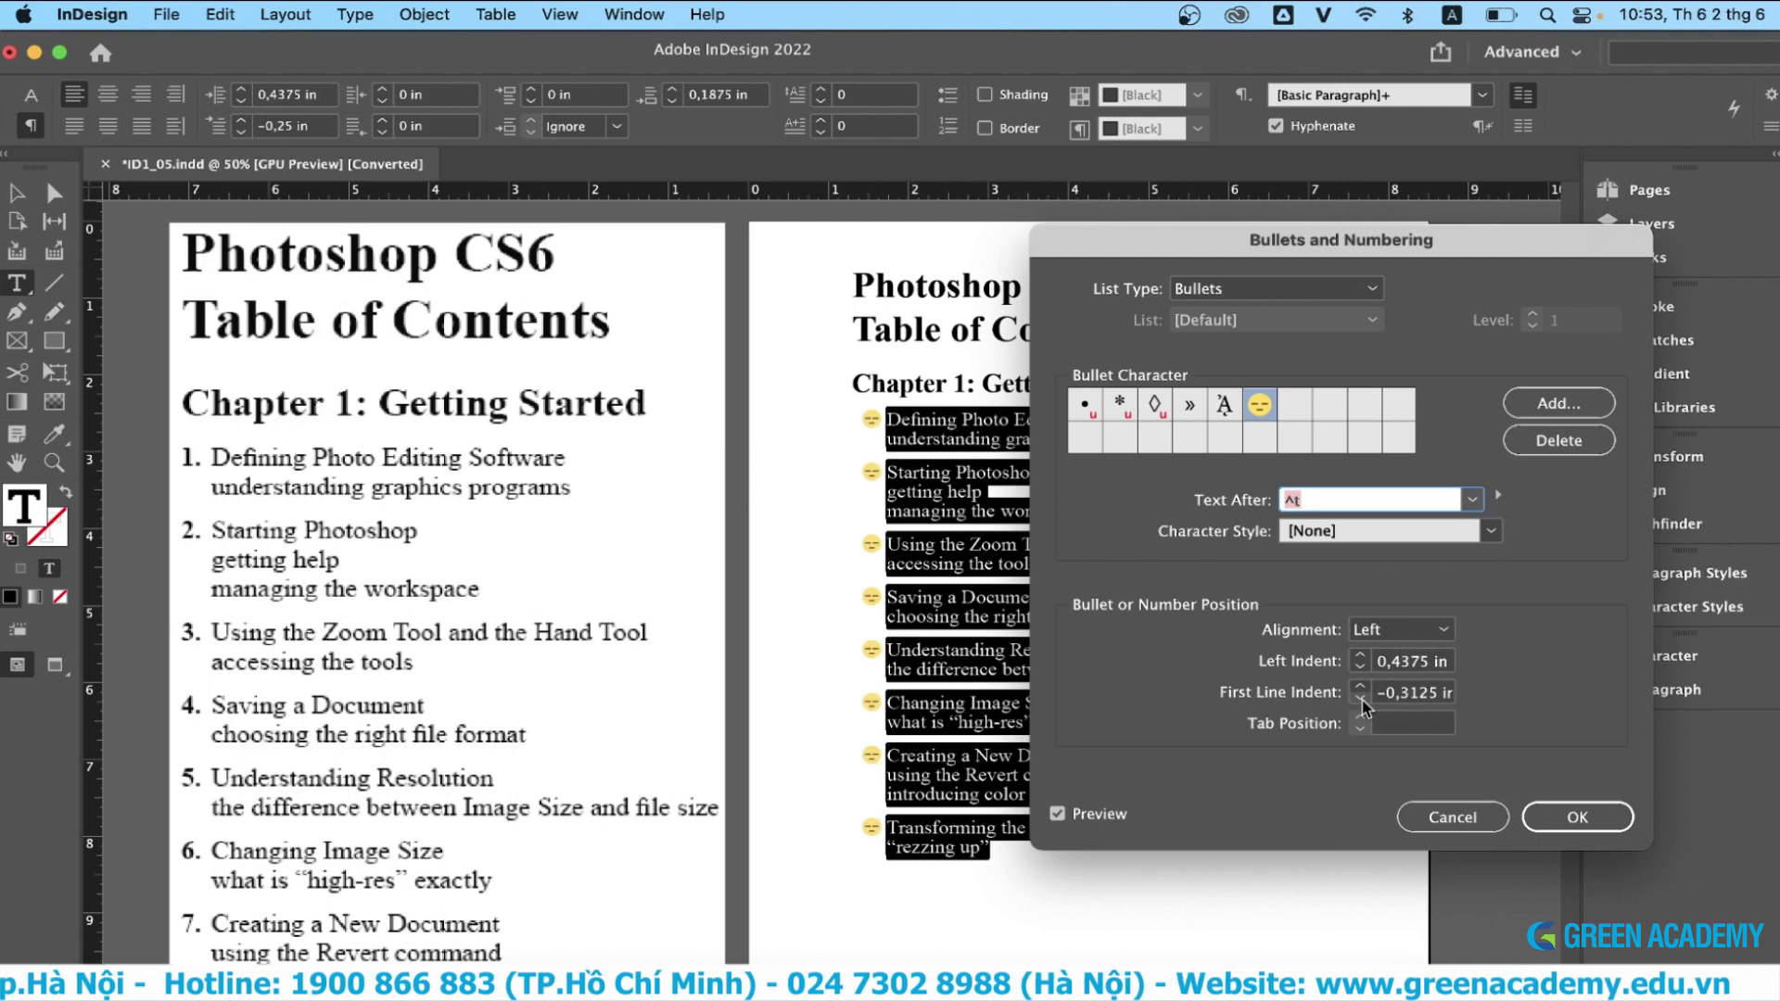
{"action": "left_click", "coordinate": [1361, 702]}
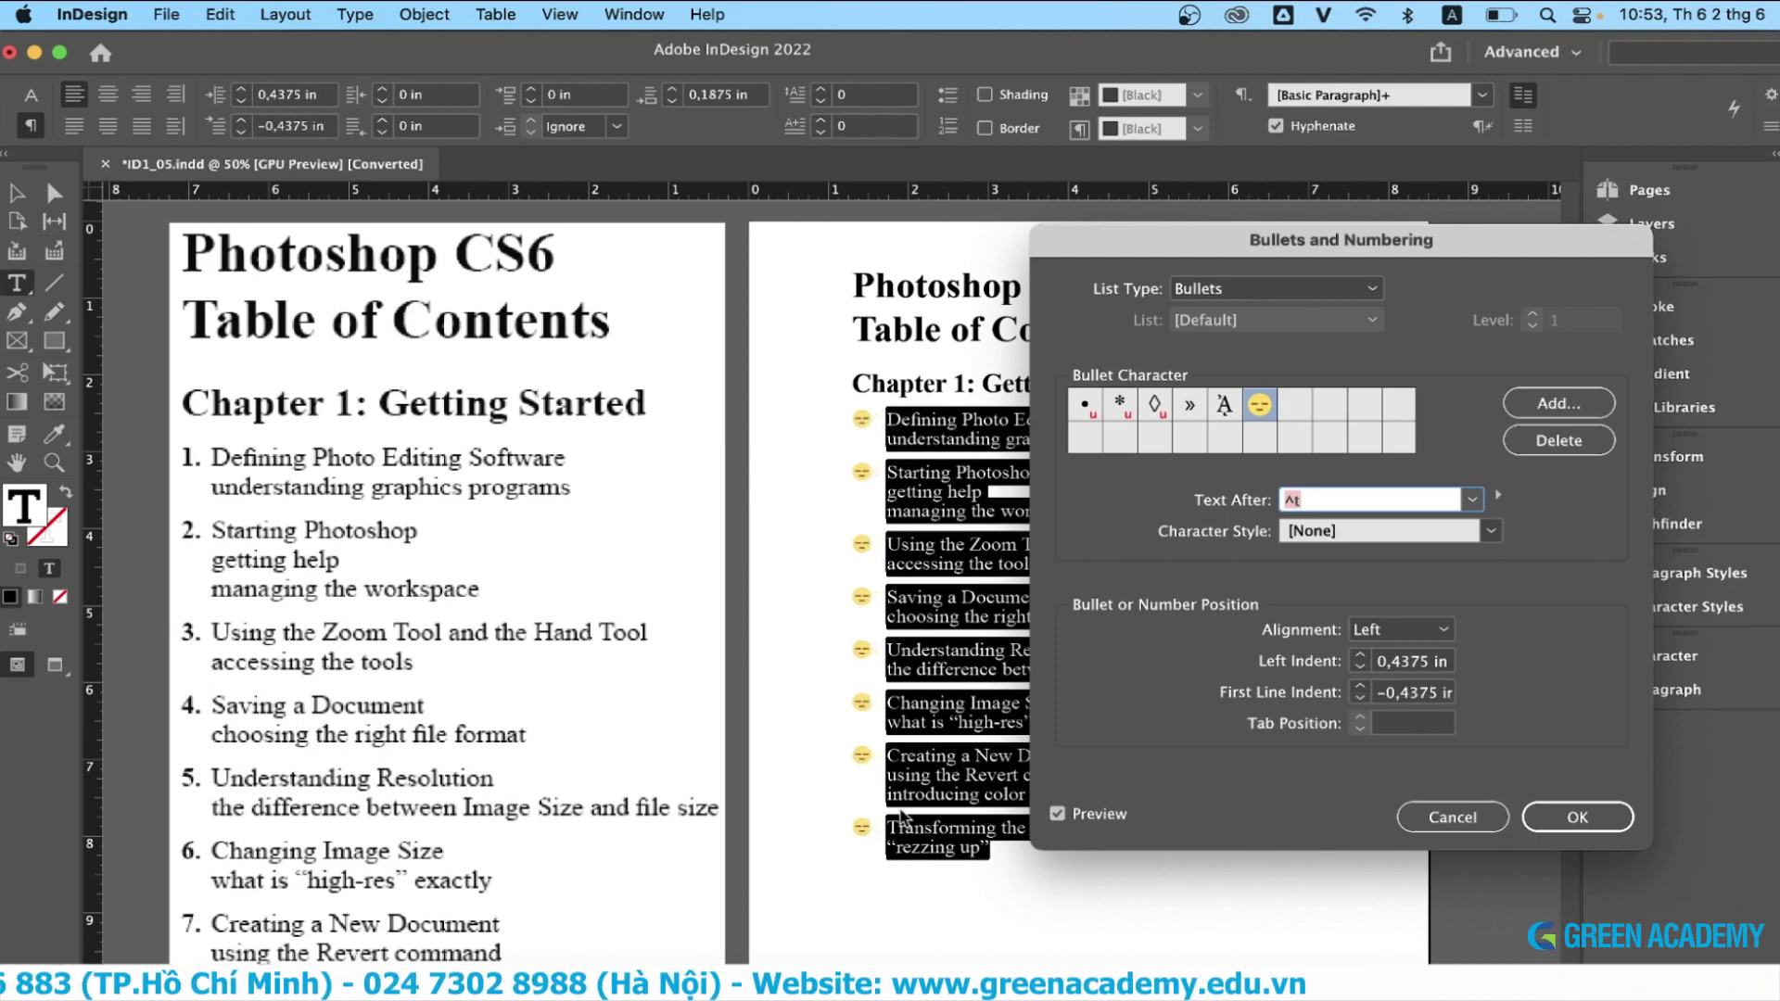
{"action": "left_click", "coordinate": [1557, 822]}
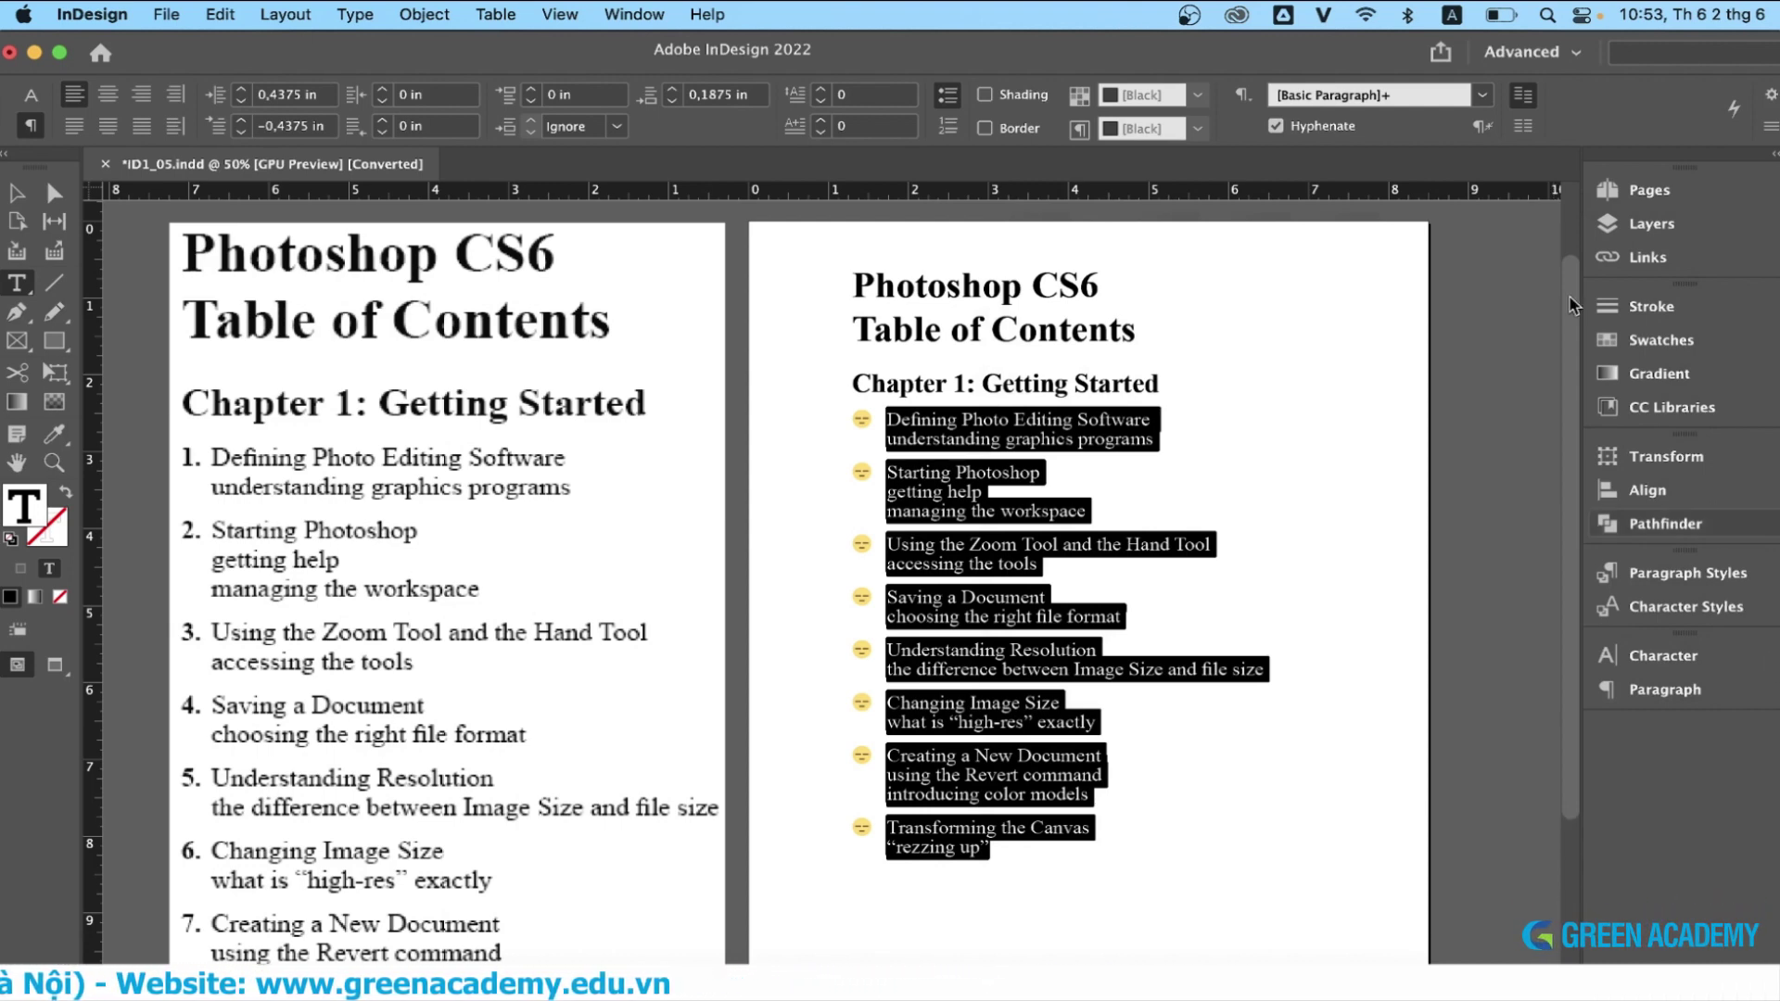
- Change the list type of the selected chapter entries to Numbers
{"action": "left_click", "coordinate": [942, 126], "text": "alt"}
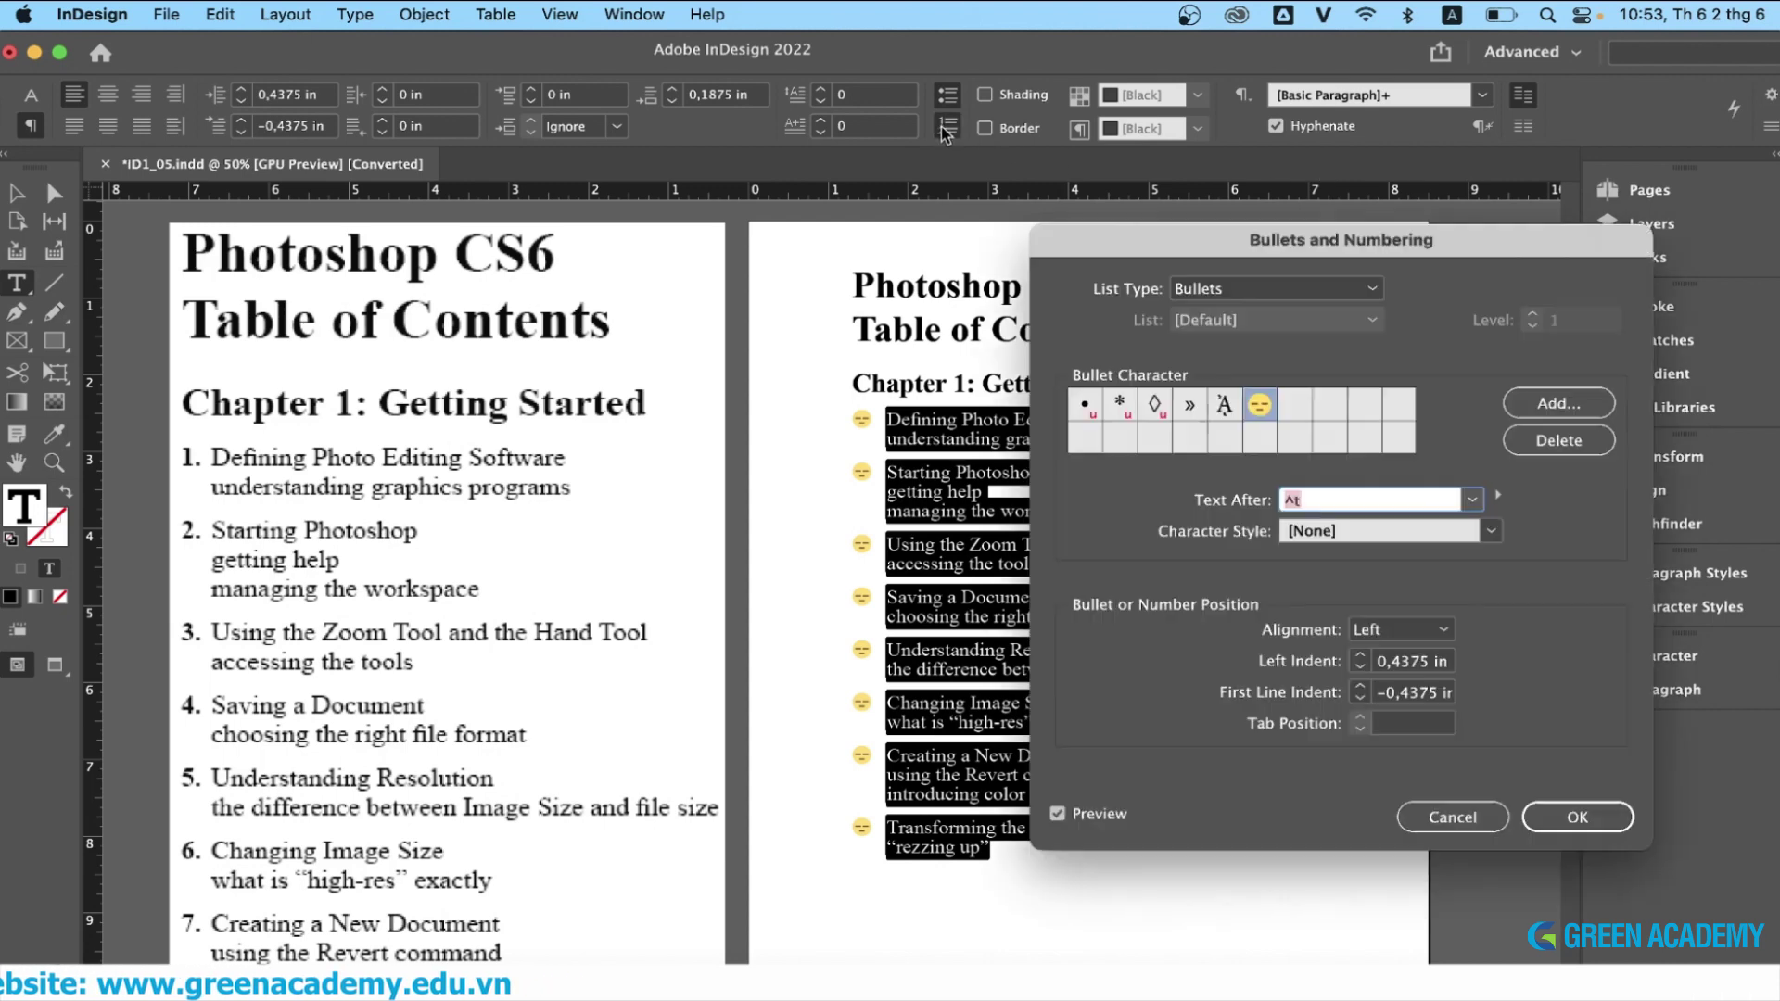
{"action": "left_click", "coordinate": [1249, 288]}
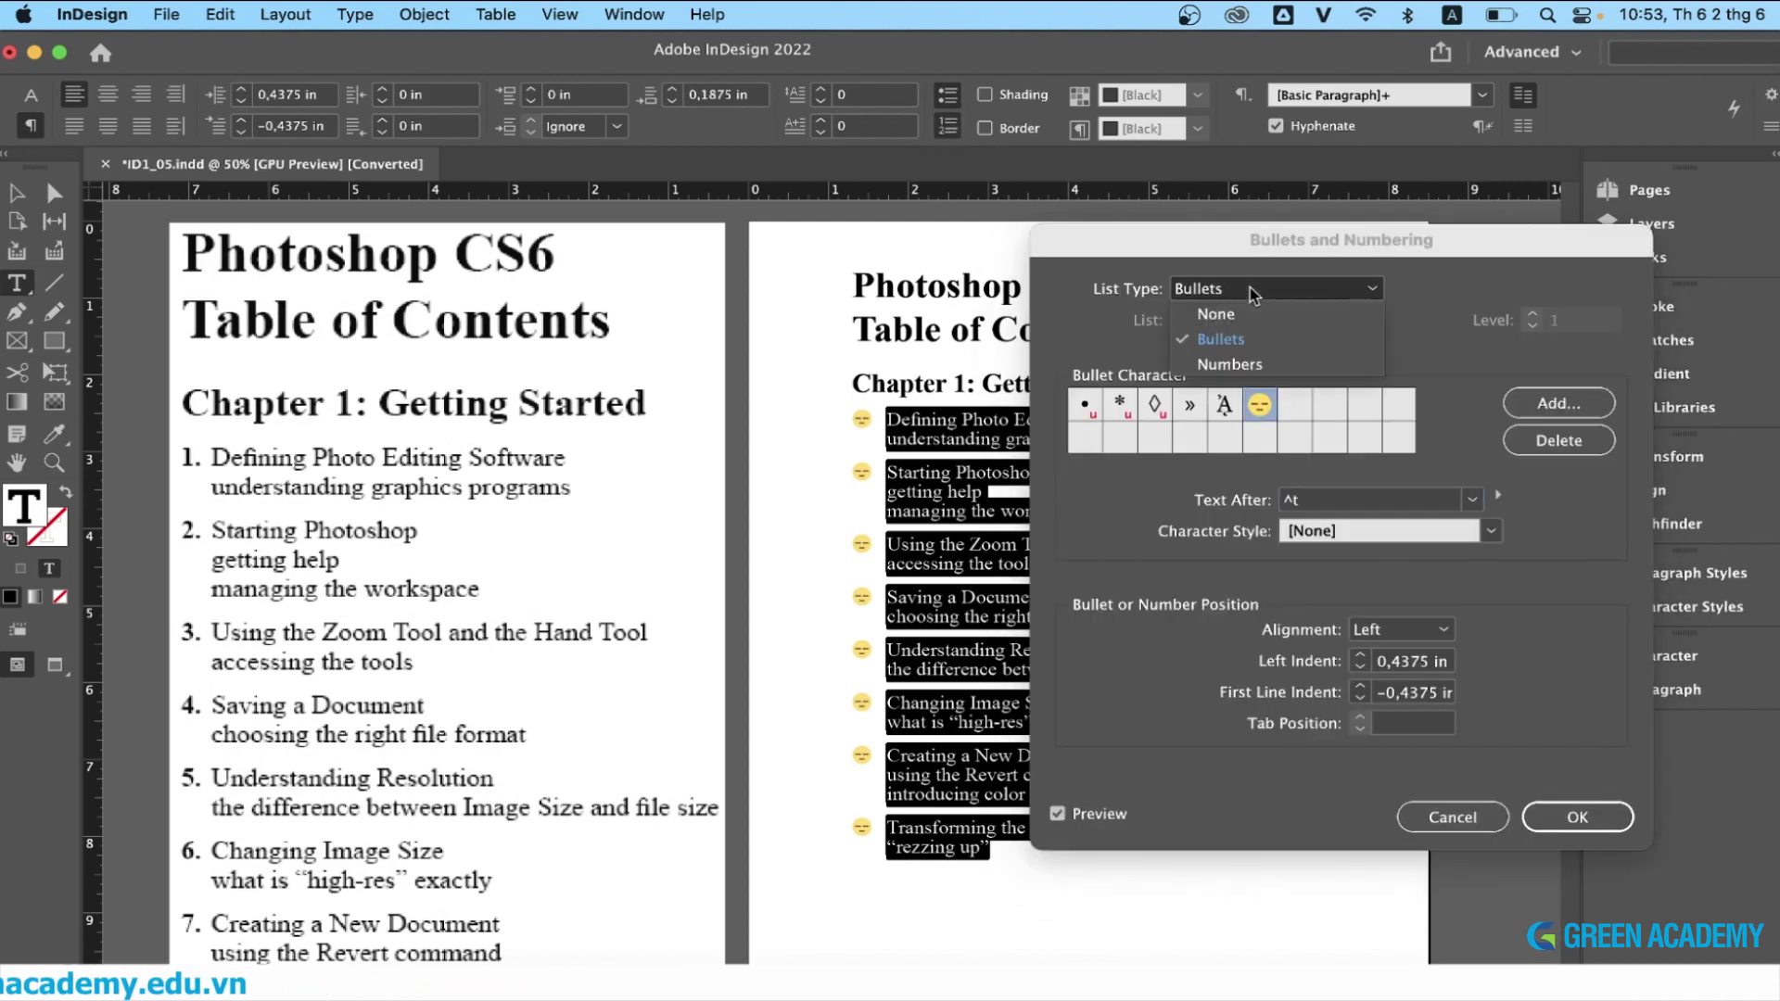
{"action": "left_click", "coordinate": [1230, 365]}
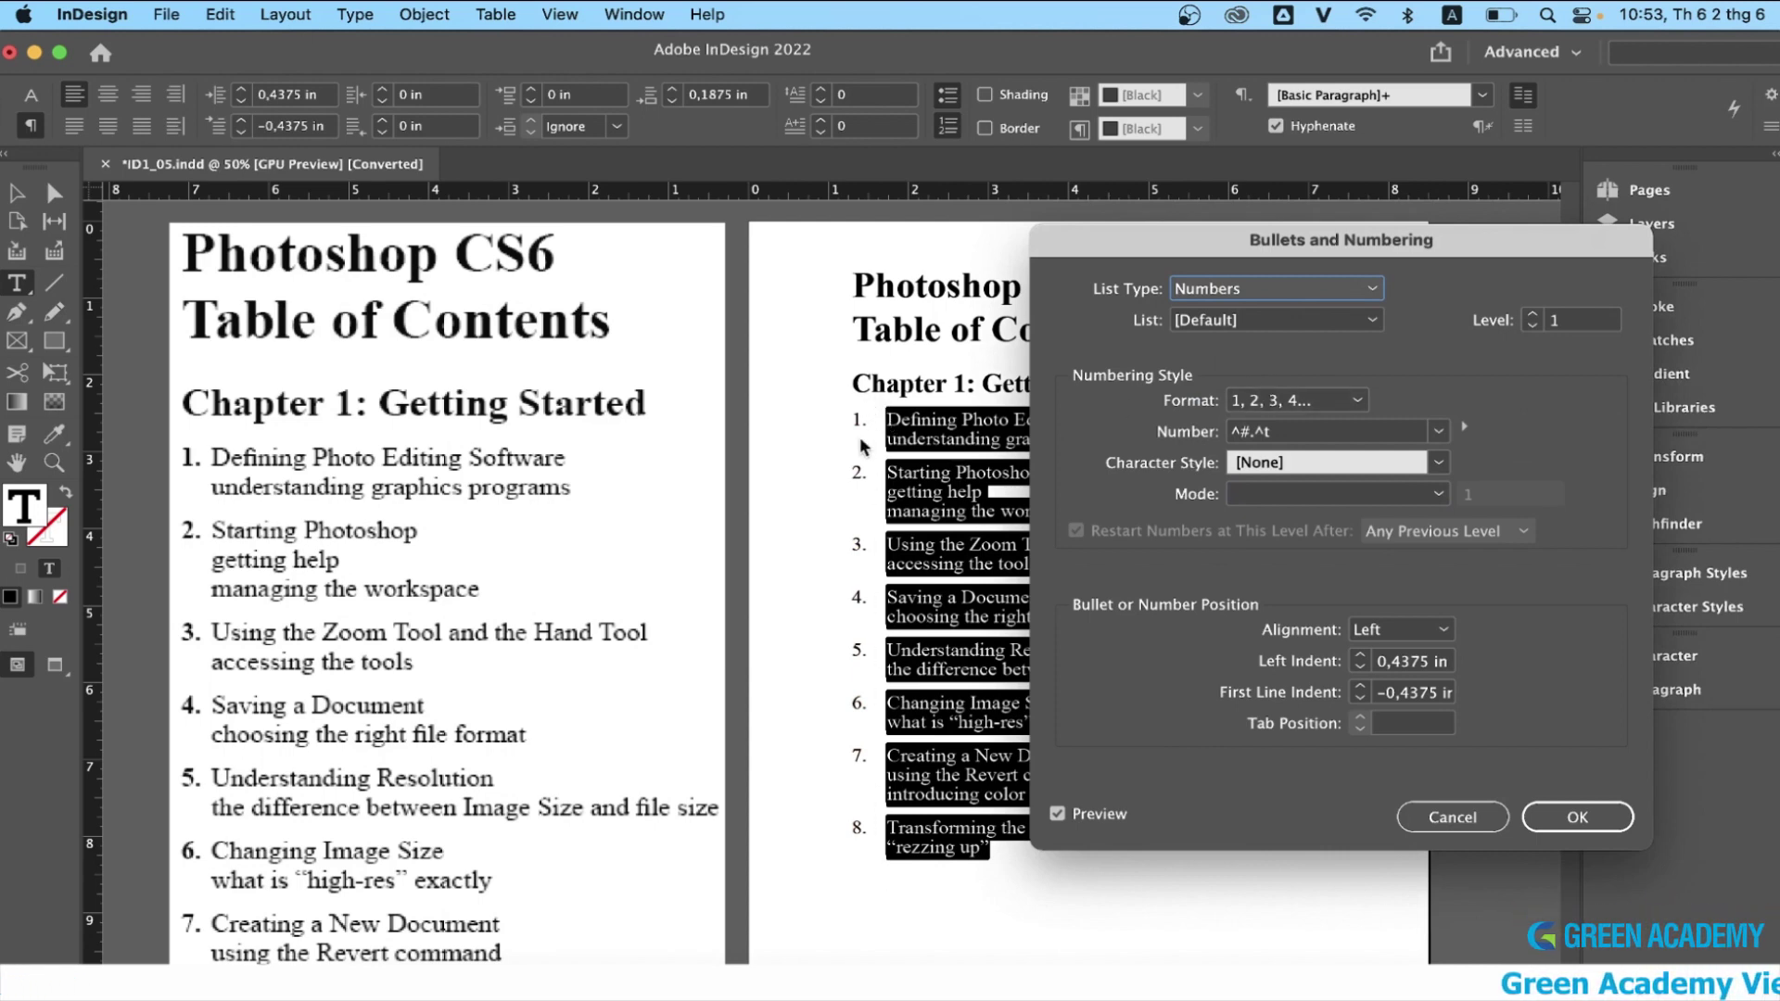
- Try the 01,02,03 and I, II, III, IV numbering formats, and apply the A, B, C, D format to the list
{"action": "left_click", "coordinate": [1280, 402]}
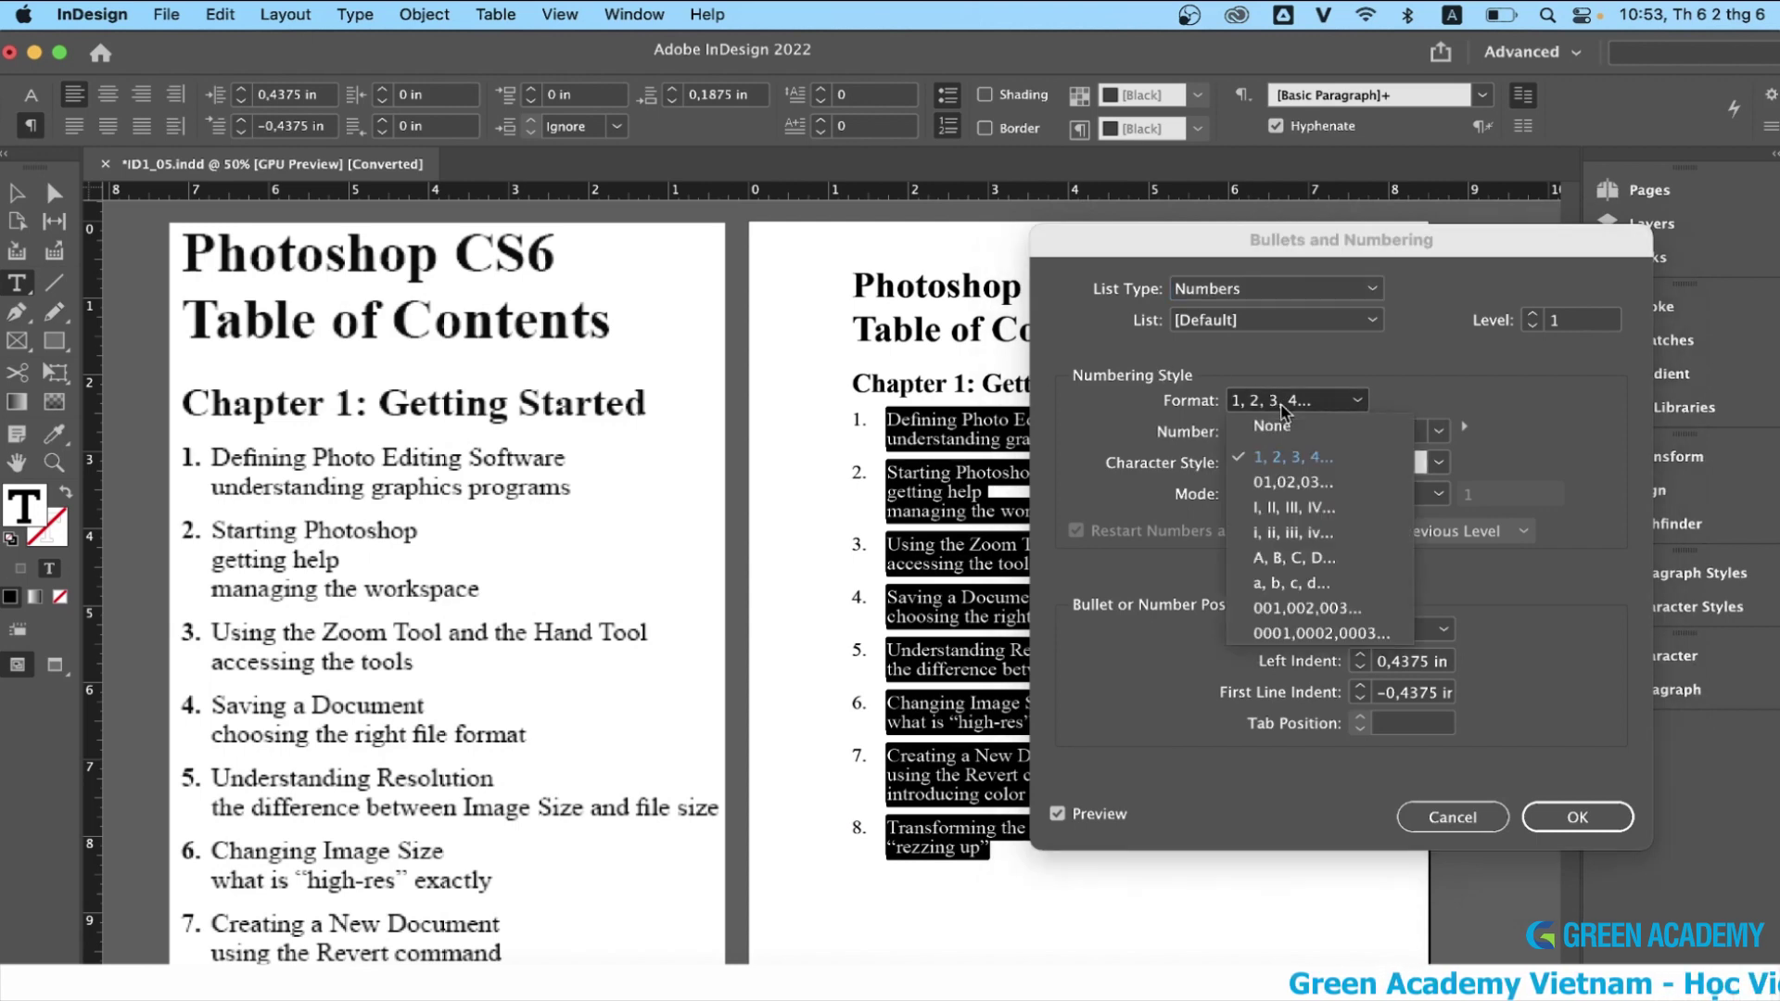
{"action": "left_click", "coordinate": [1282, 483]}
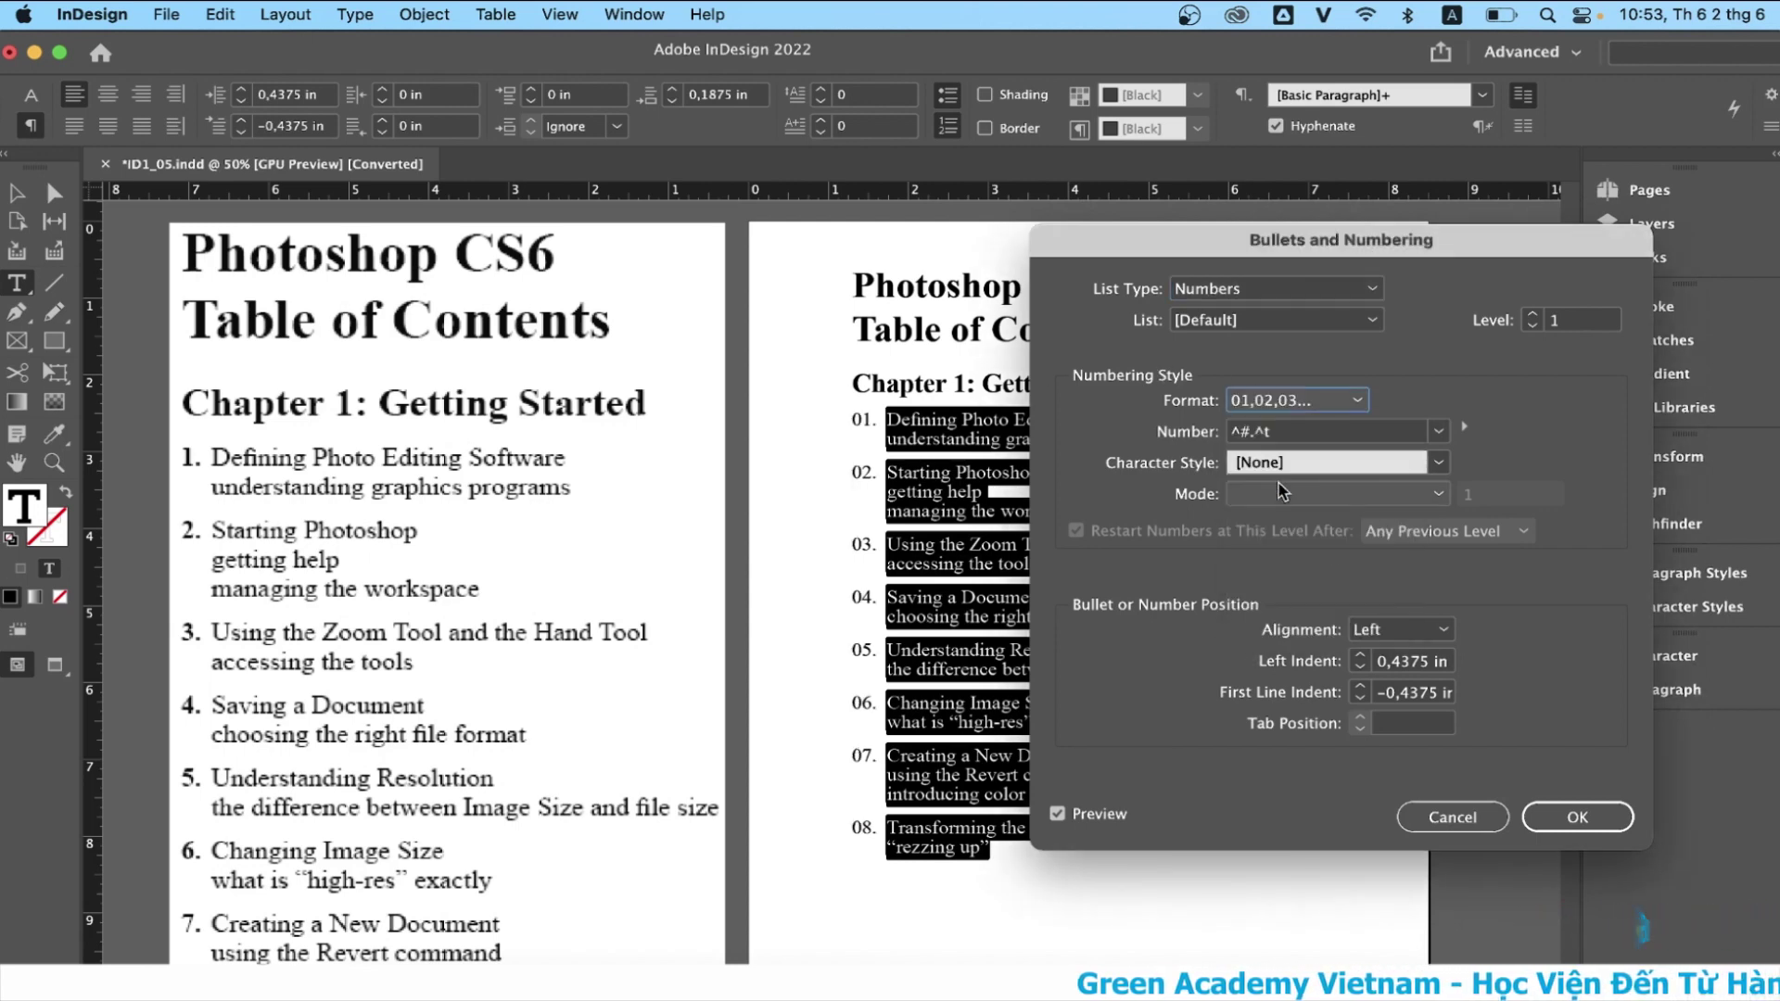
{"action": "key", "text": "Down"}
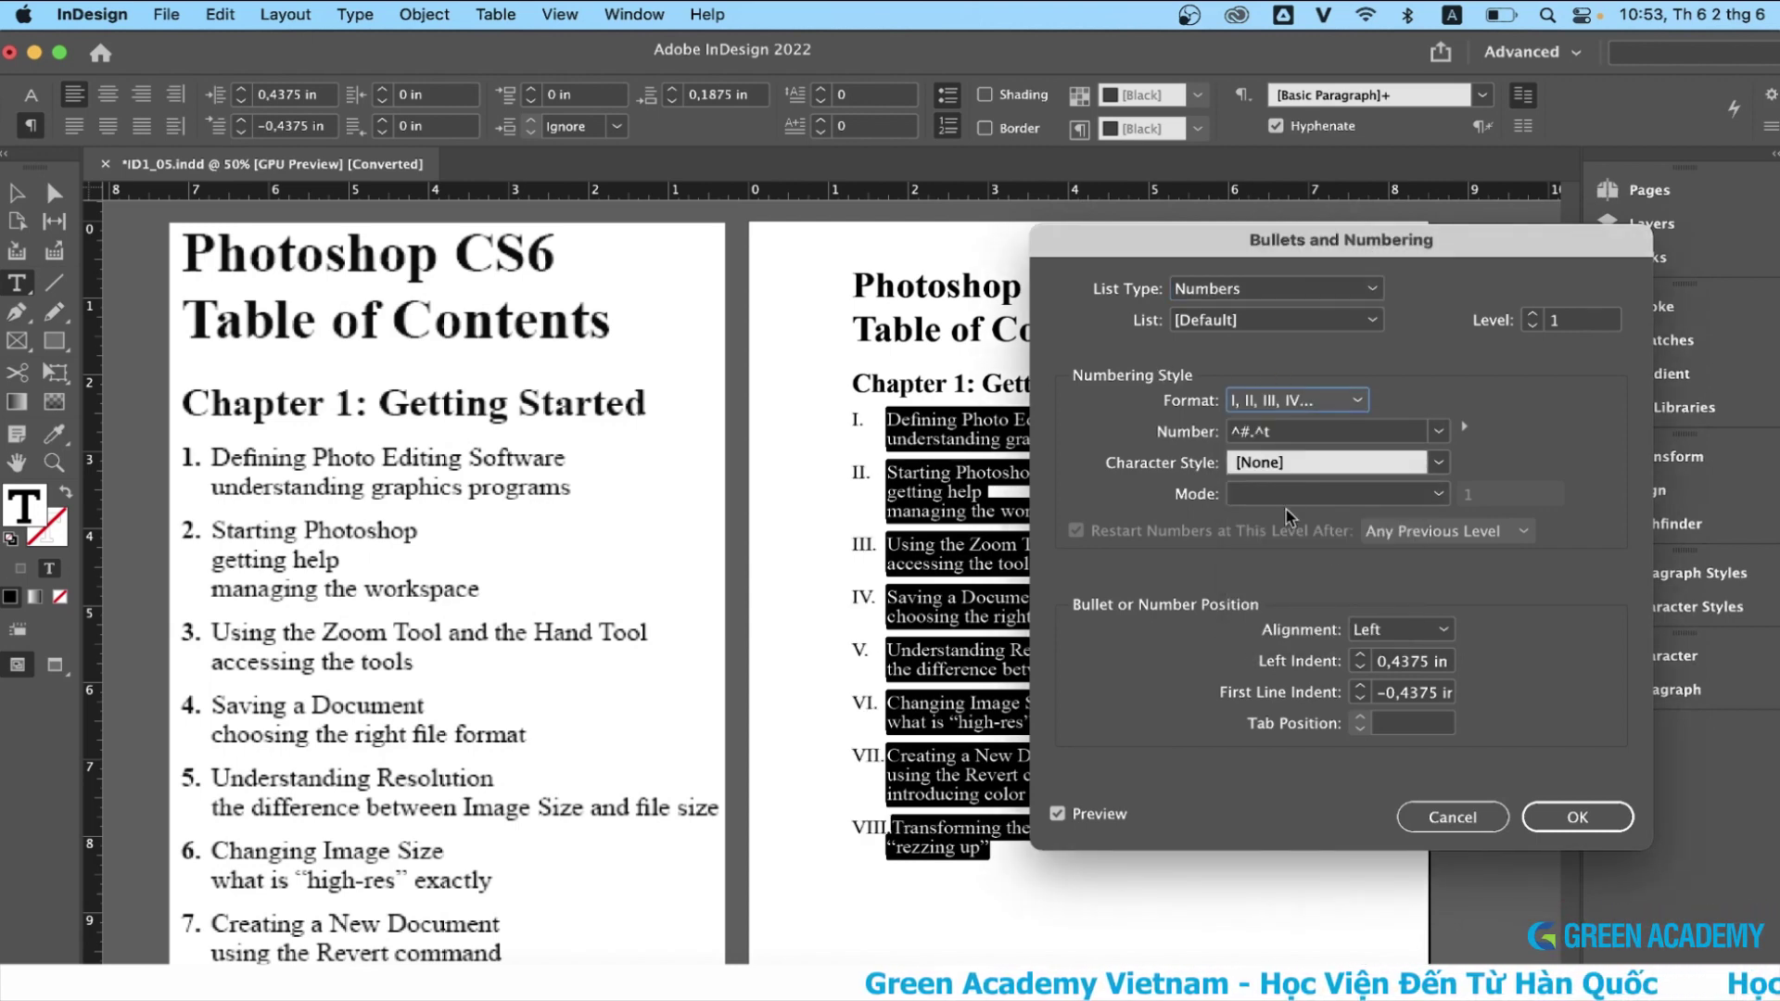
{"action": "left_click", "coordinate": [1289, 401]}
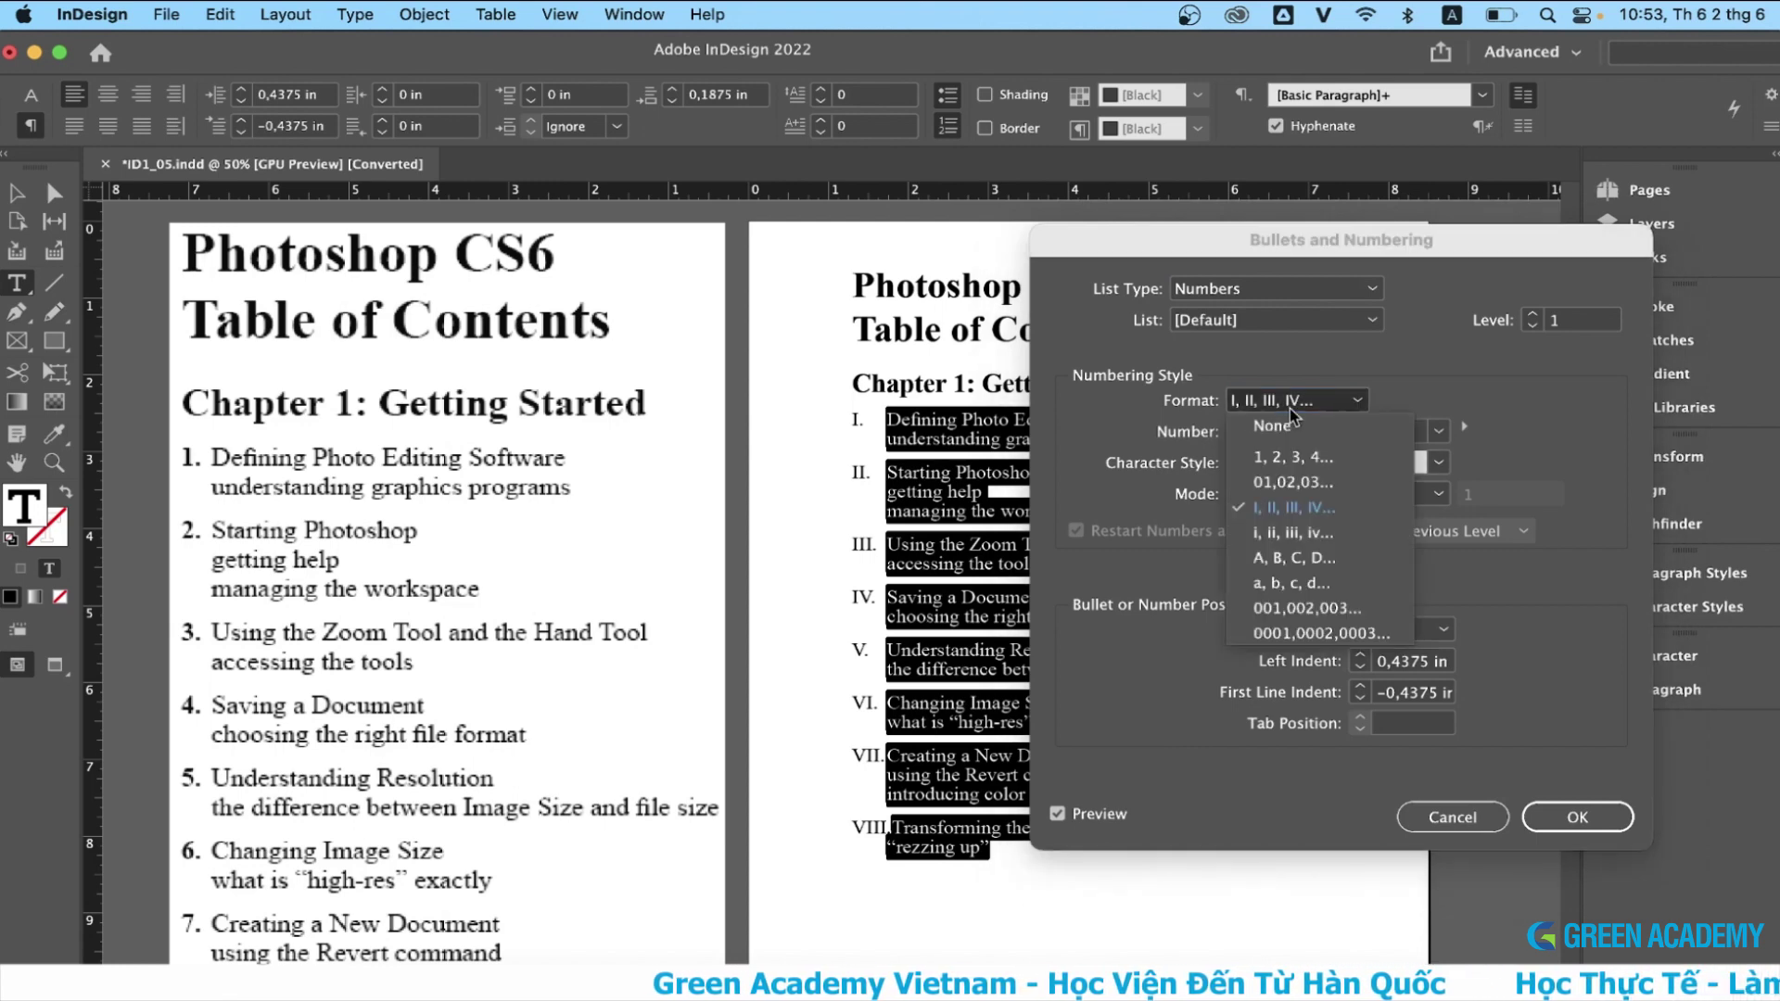
{"action": "left_click", "coordinate": [1289, 560]}
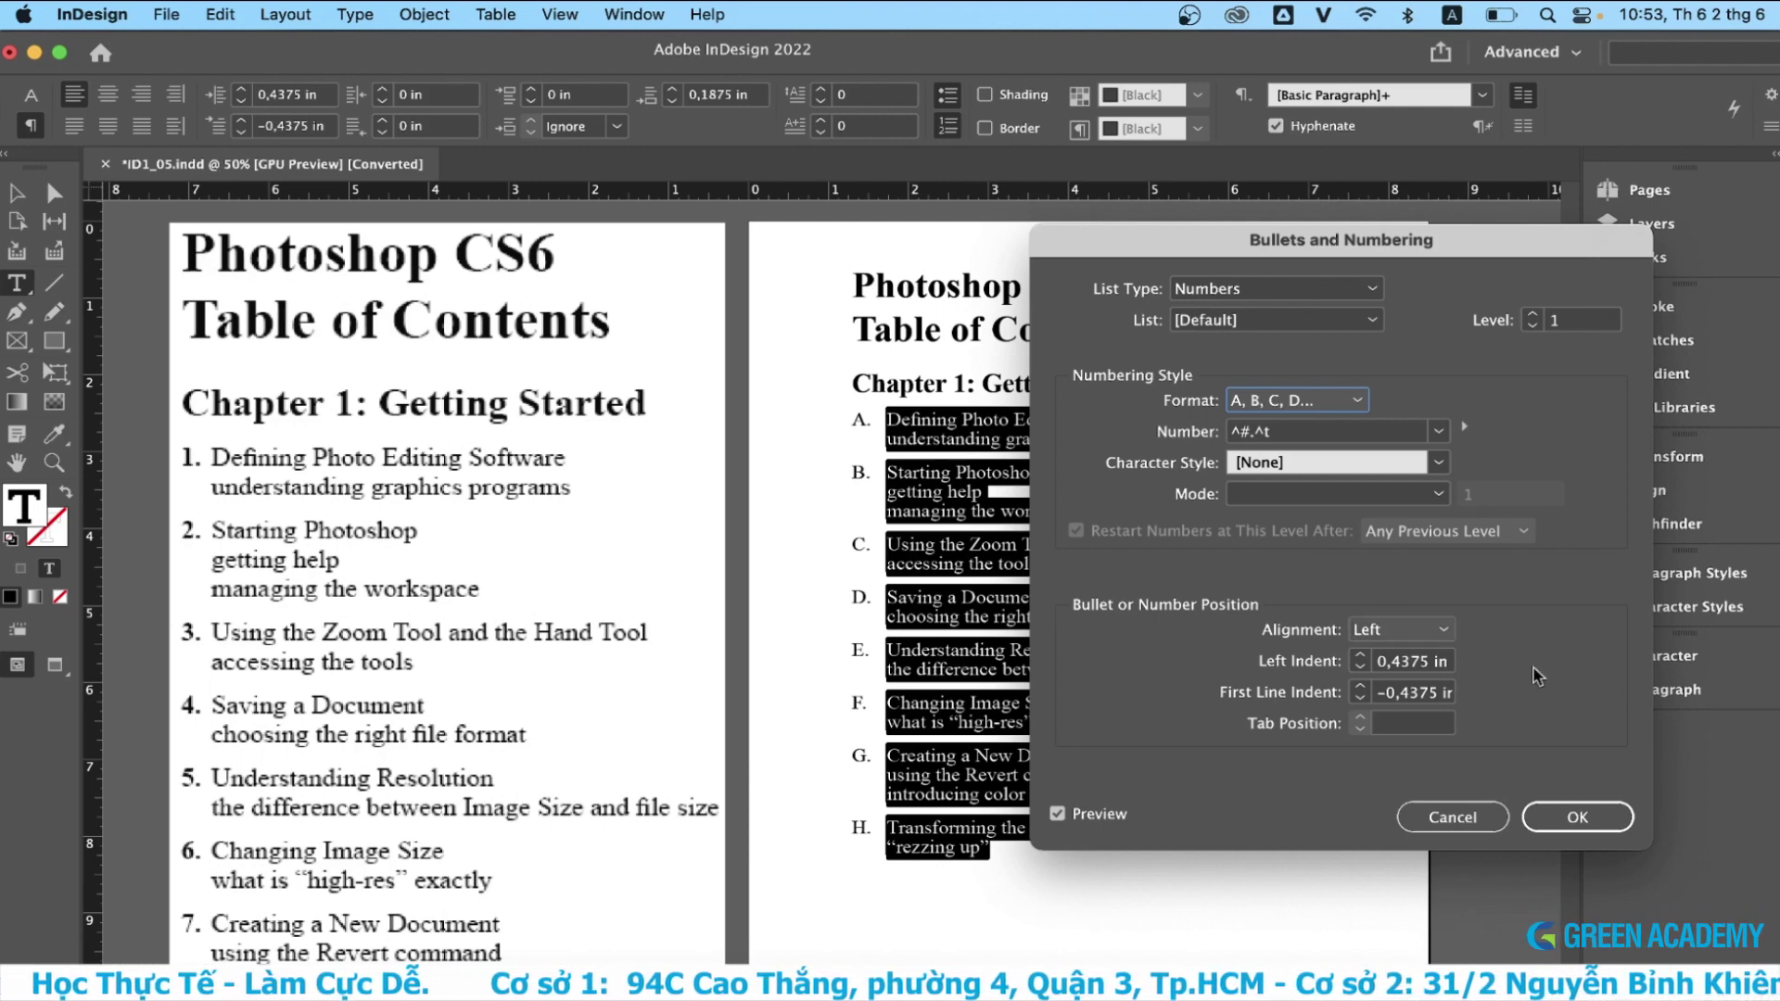
{"action": "left_click", "coordinate": [1578, 817]}
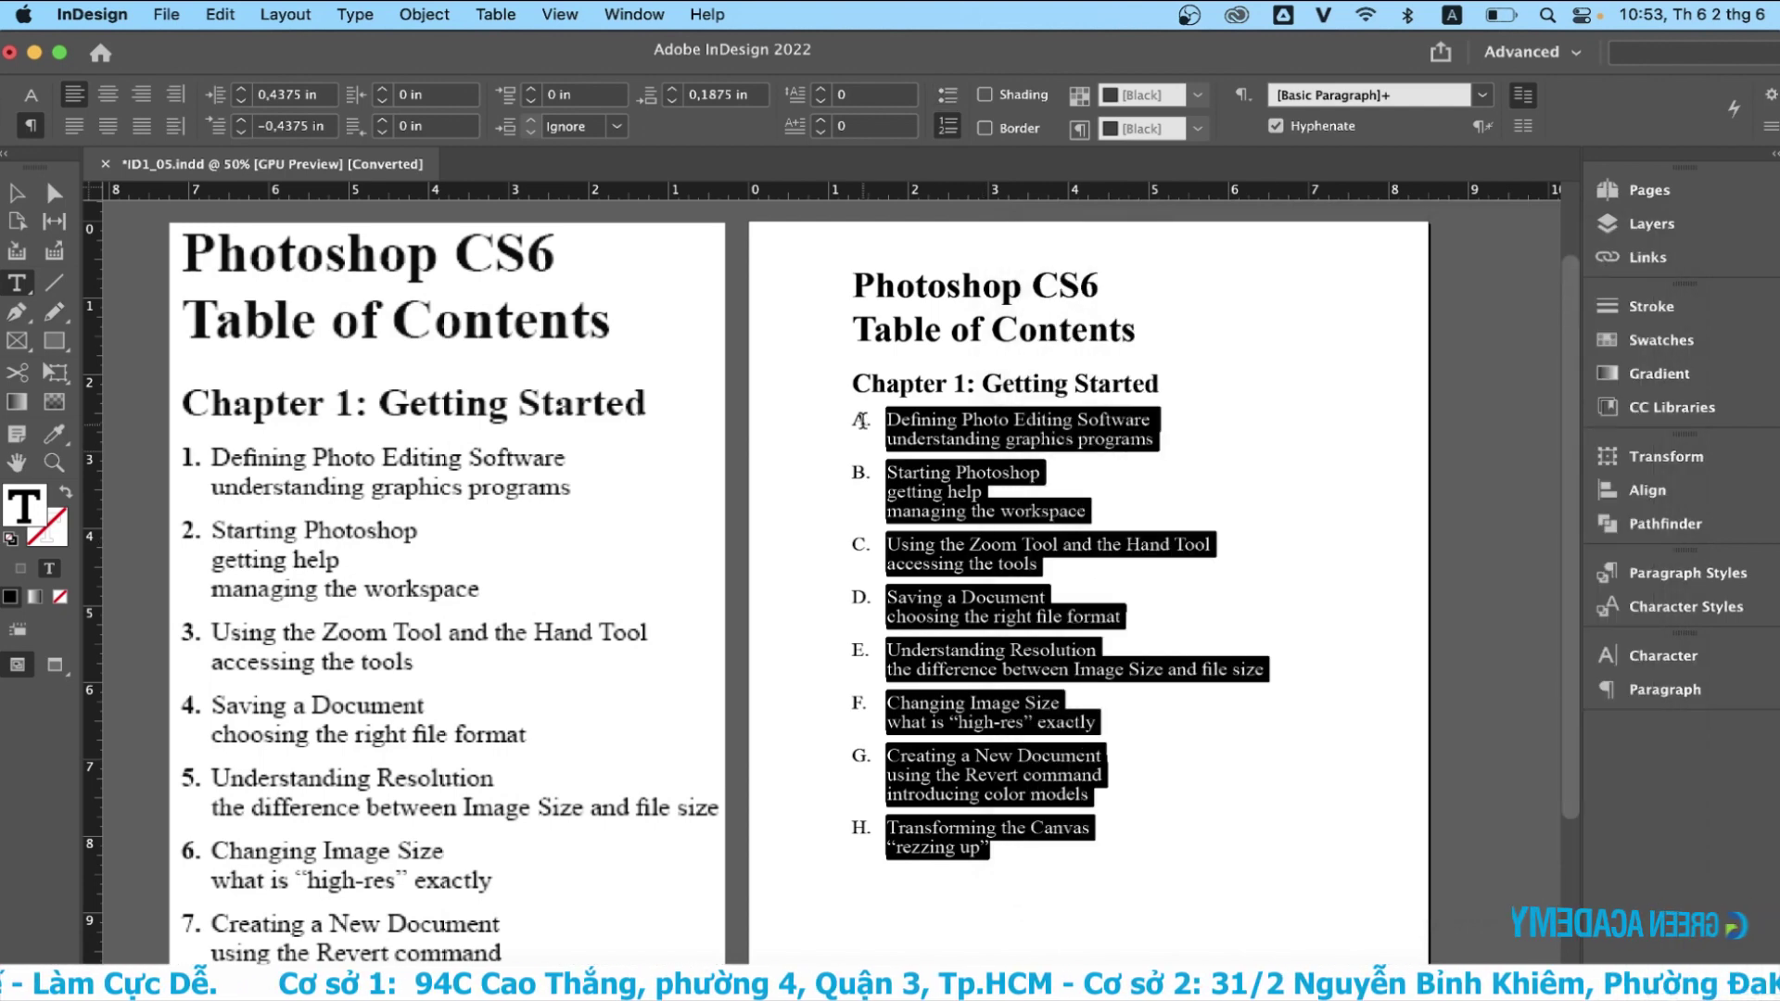
- Try to select the automatic list letters A to H in front of the entries
{"action": "left_click", "coordinate": [927, 828]}
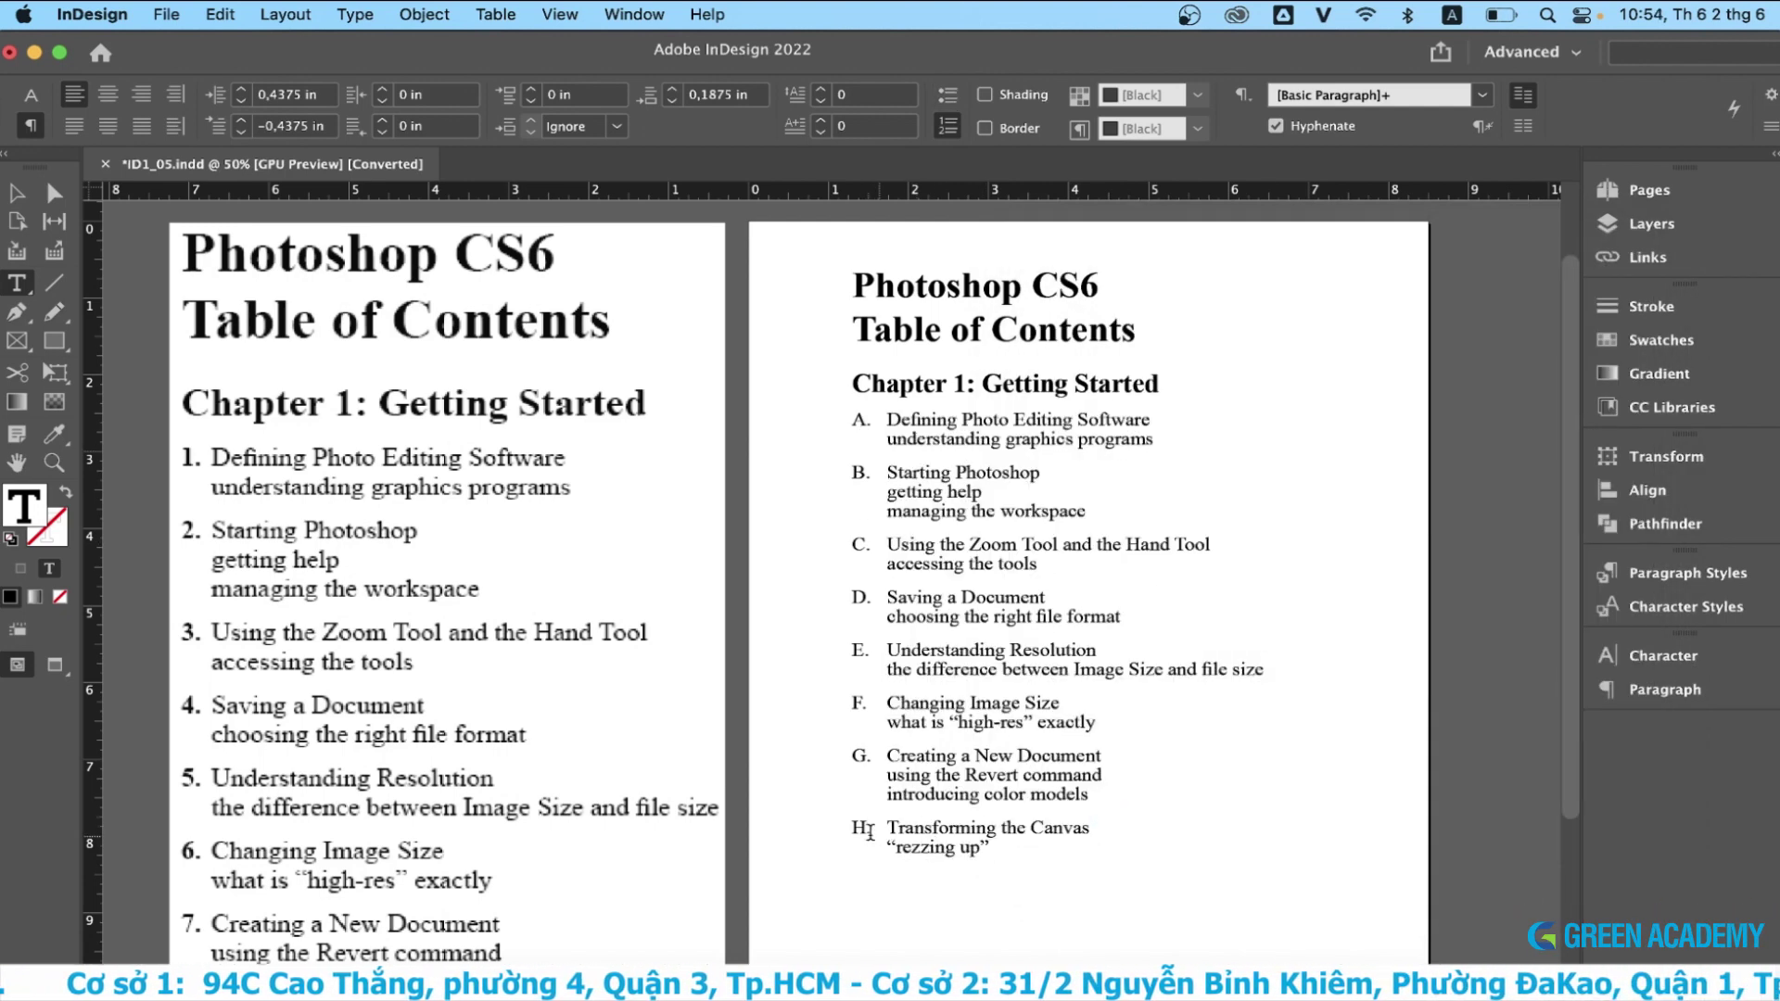
{"action": "left_click_drag", "start_coordinate": [870, 828], "coordinate": [854, 416]}
{"action": "left_click", "coordinate": [872, 803], "text": "shift"}
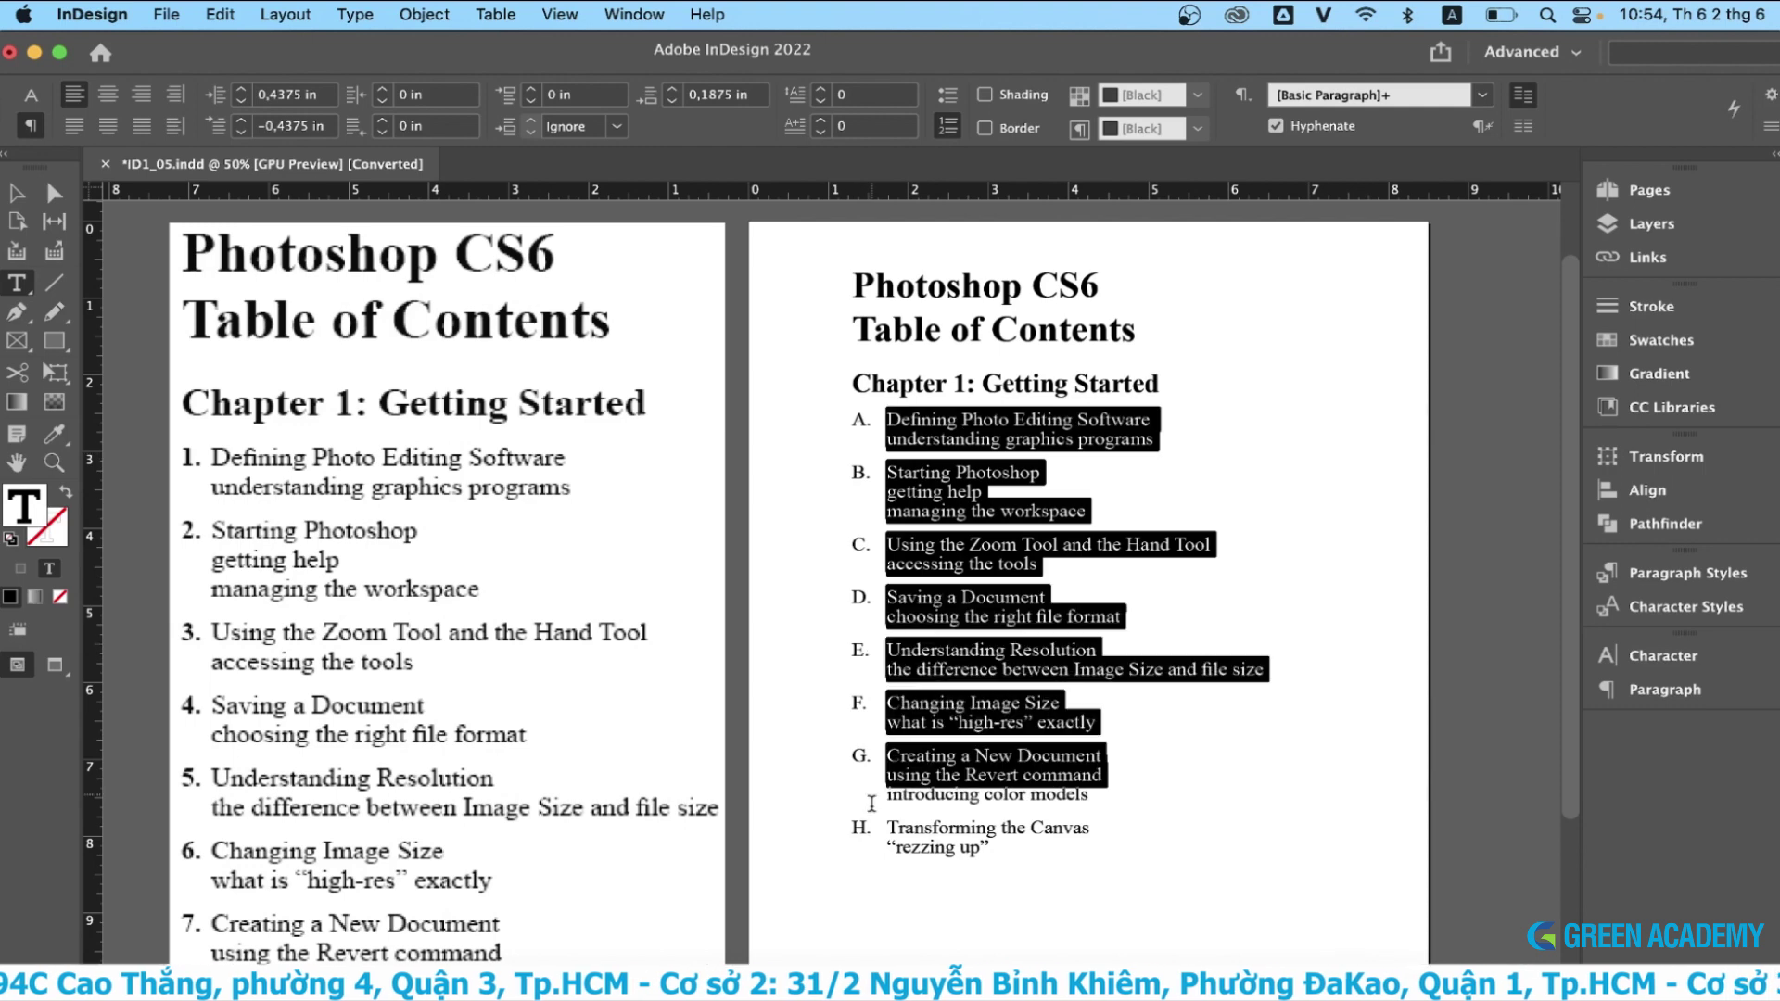
{"action": "left_click", "coordinate": [871, 826], "text": "shift"}
{"action": "left_click_drag", "start_coordinate": [869, 828], "coordinate": [859, 423]}
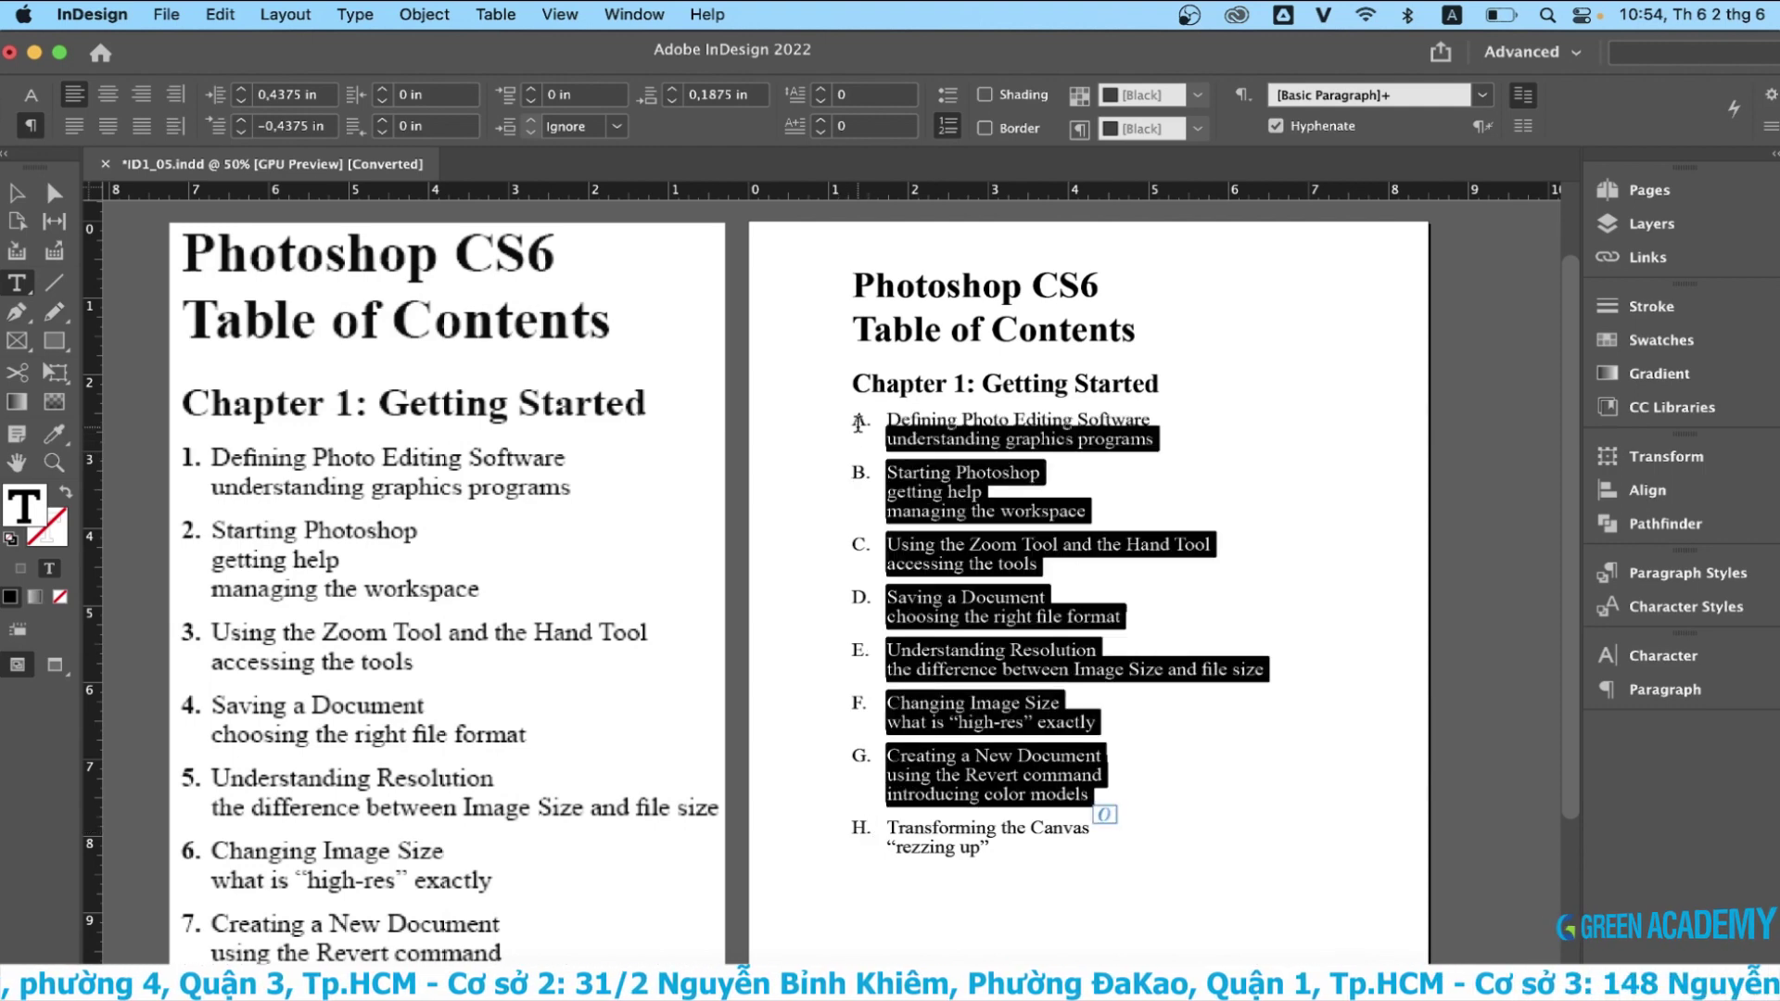
{"action": "left_click_drag", "start_coordinate": [1000, 848], "coordinate": [860, 419]}
{"action": "left_click", "coordinate": [995, 848]}
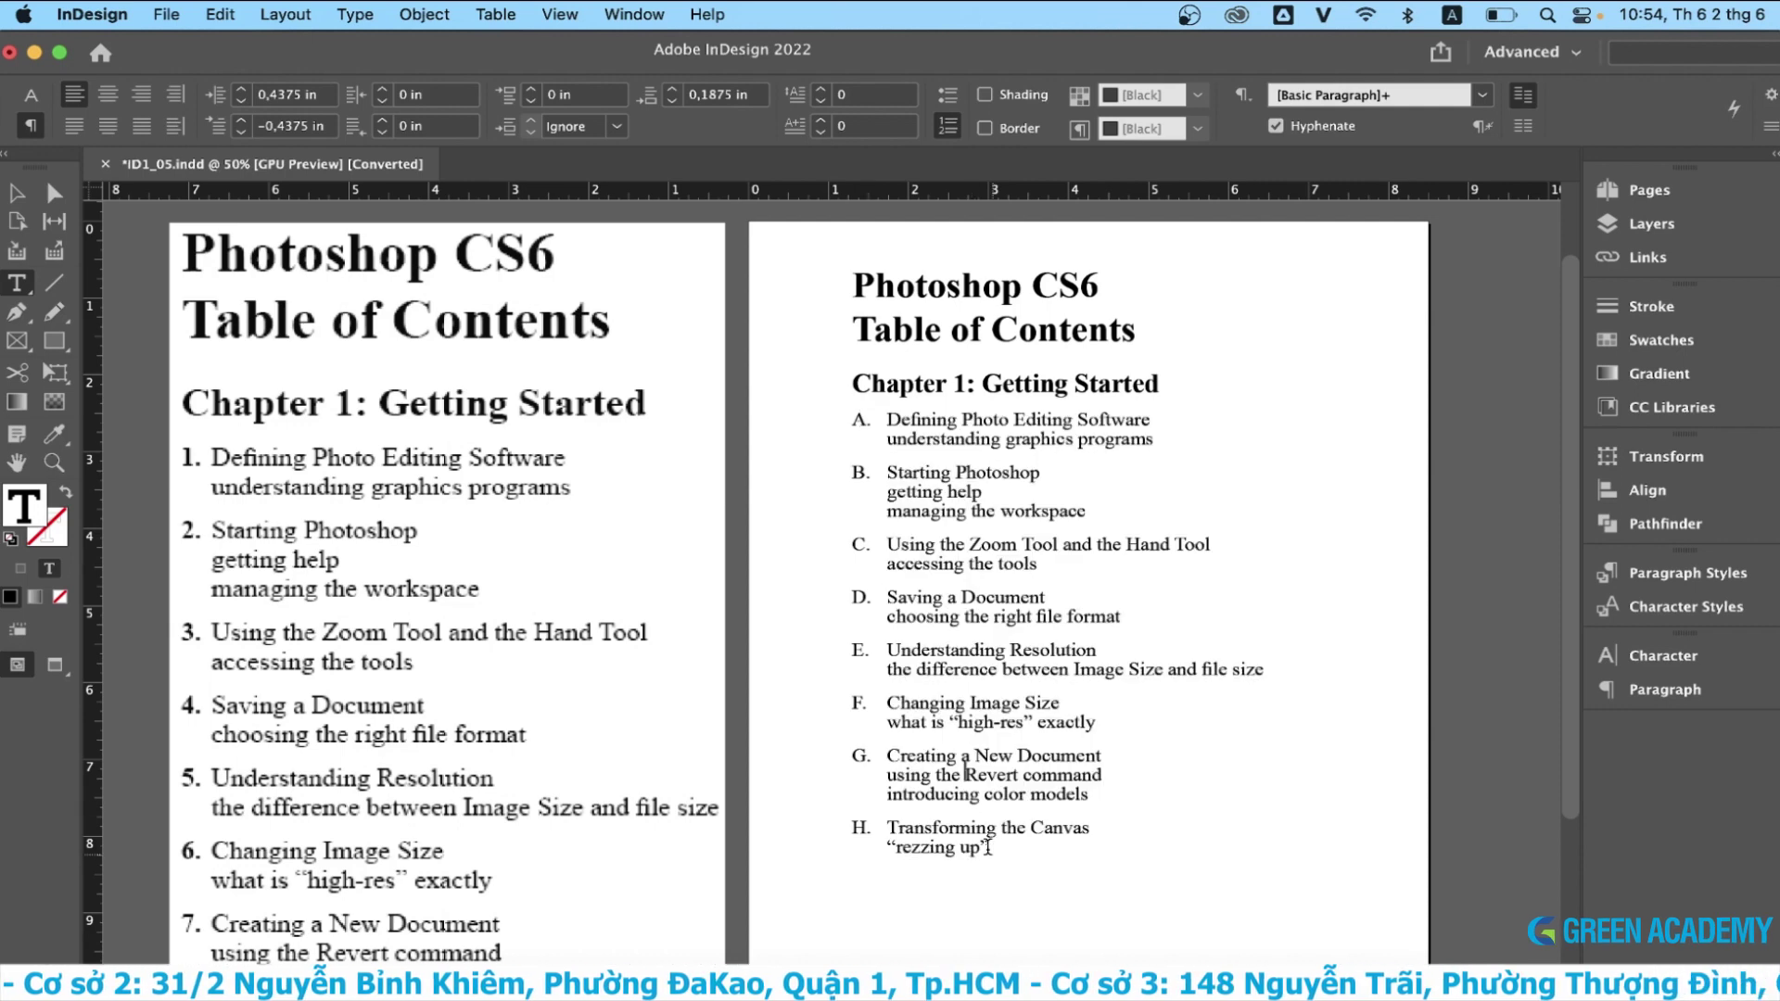
- Select all list entries and assign their numbering a new character style with the Bold font style
{"action": "left_click_drag", "start_coordinate": [988, 847], "coordinate": [927, 199]}
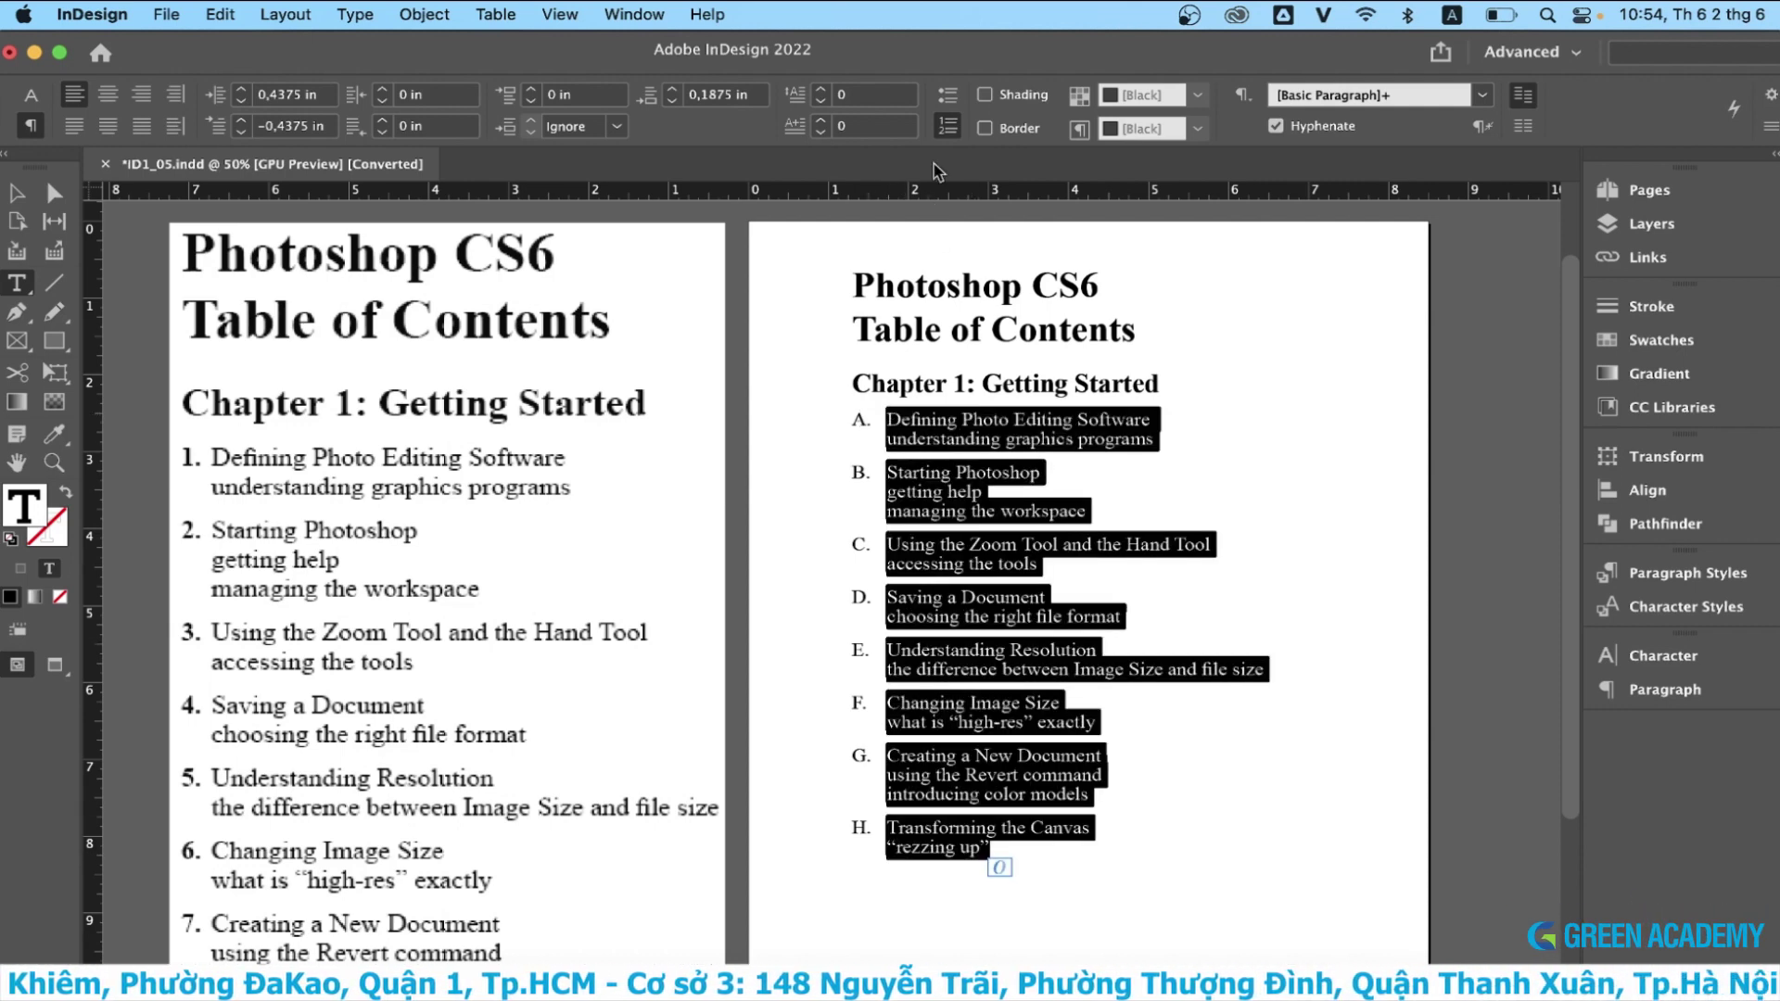
{"action": "left_click", "coordinate": [947, 126], "text": "alt"}
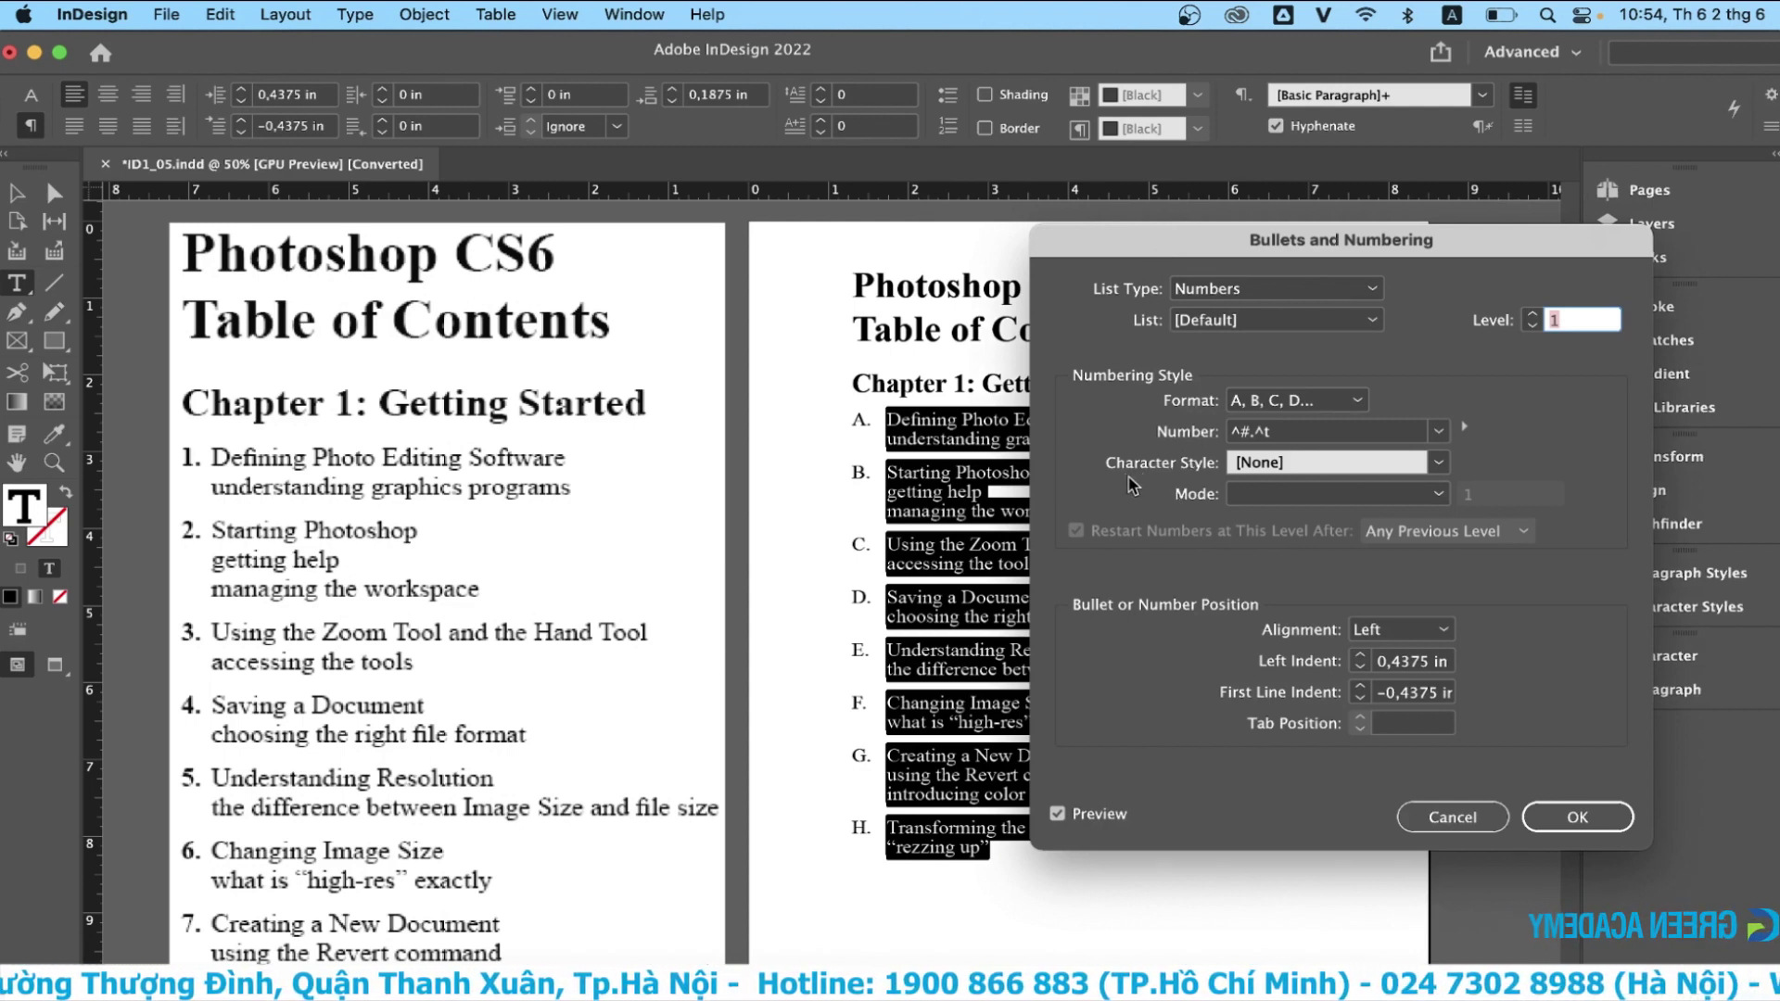
{"action": "left_click", "coordinate": [1440, 462]}
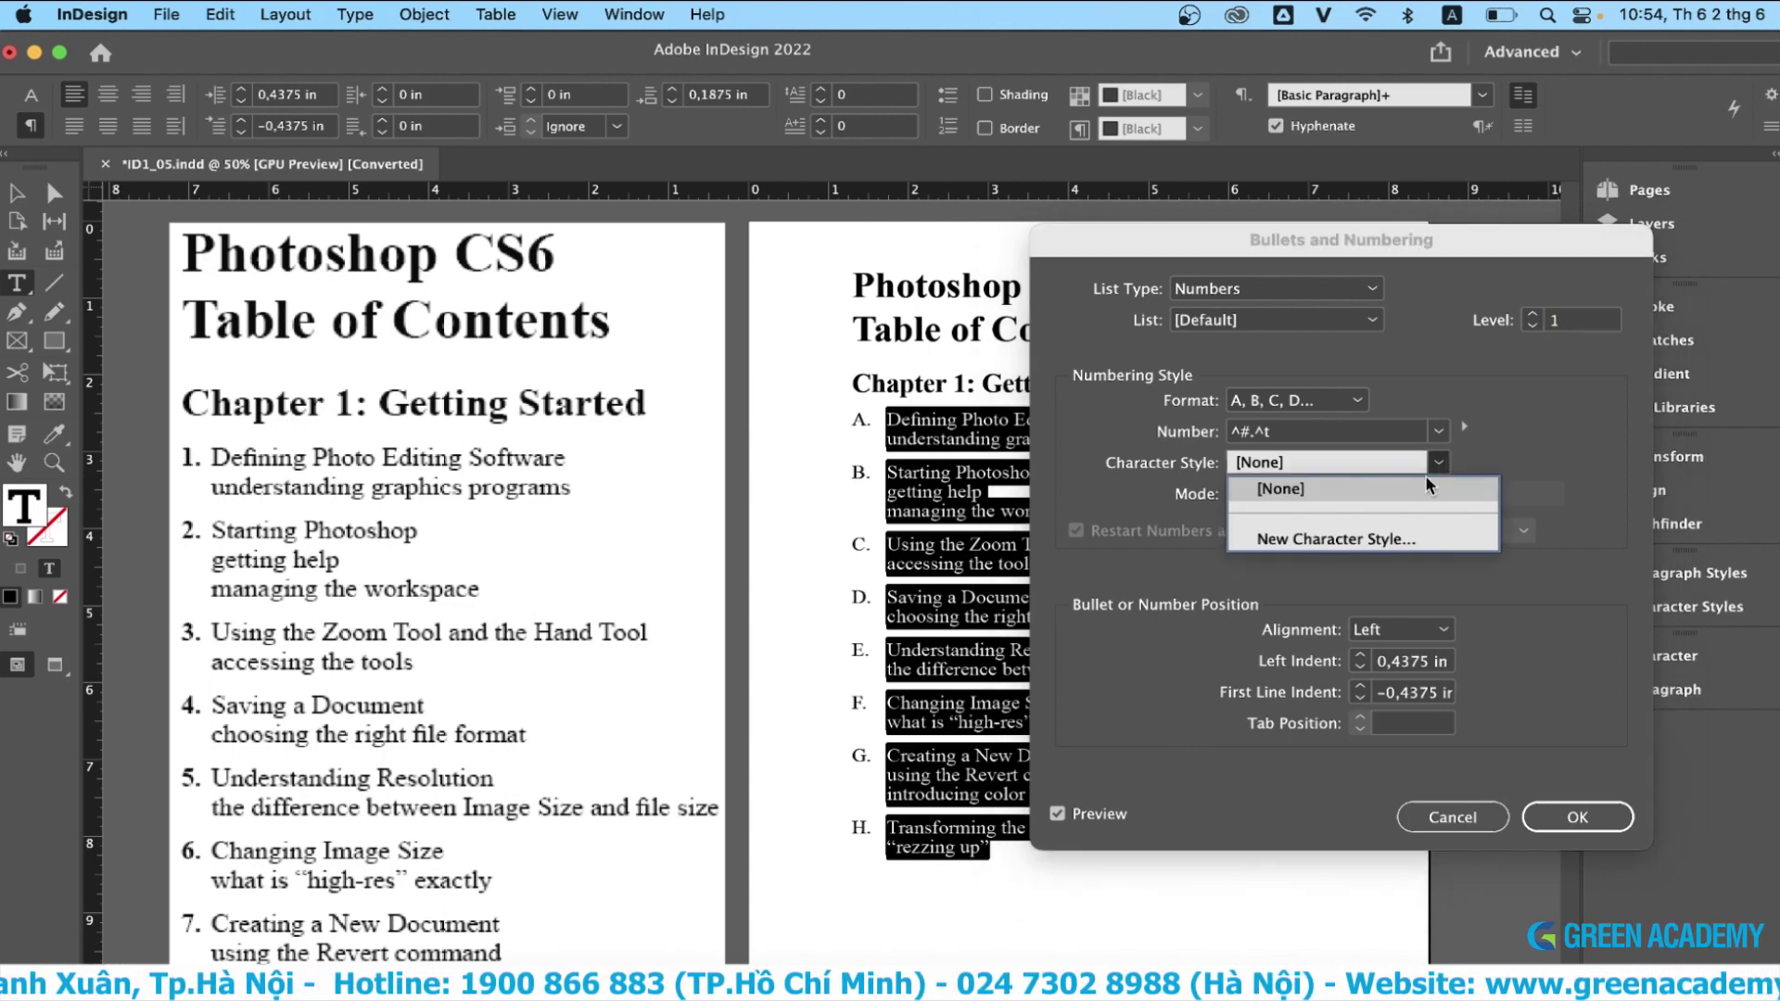
{"action": "left_click", "coordinate": [1339, 548]}
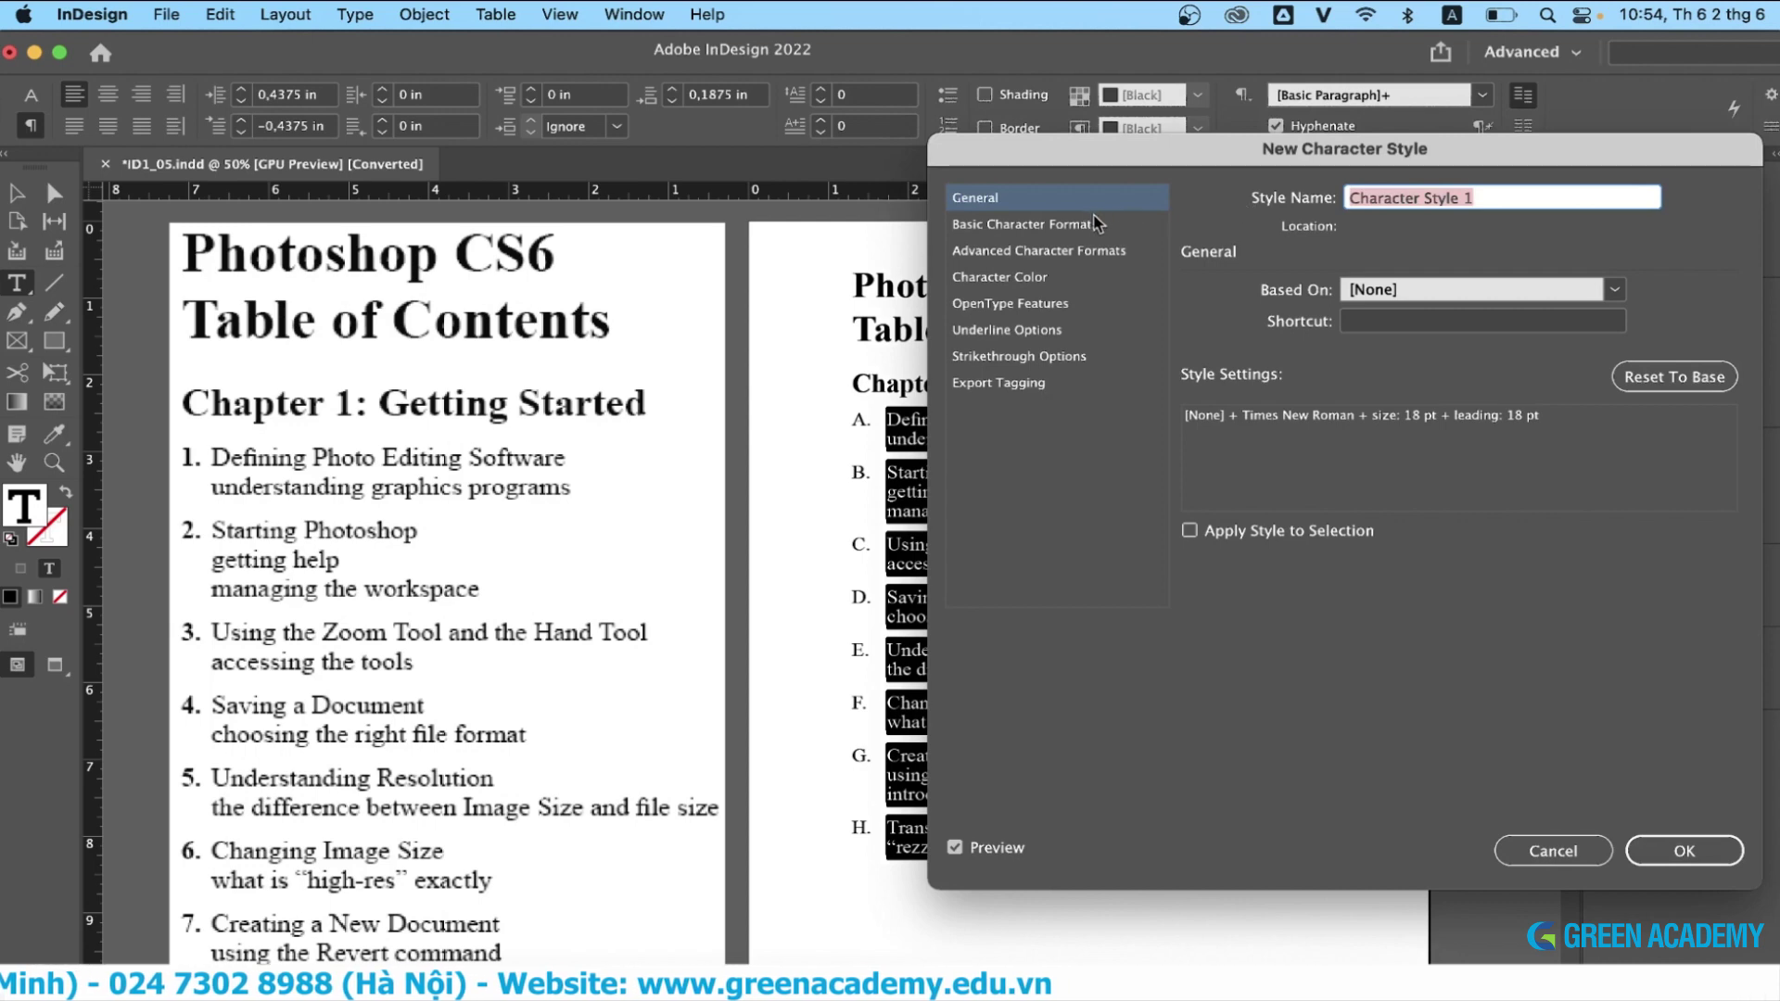
{"action": "left_click", "coordinate": [1055, 228]}
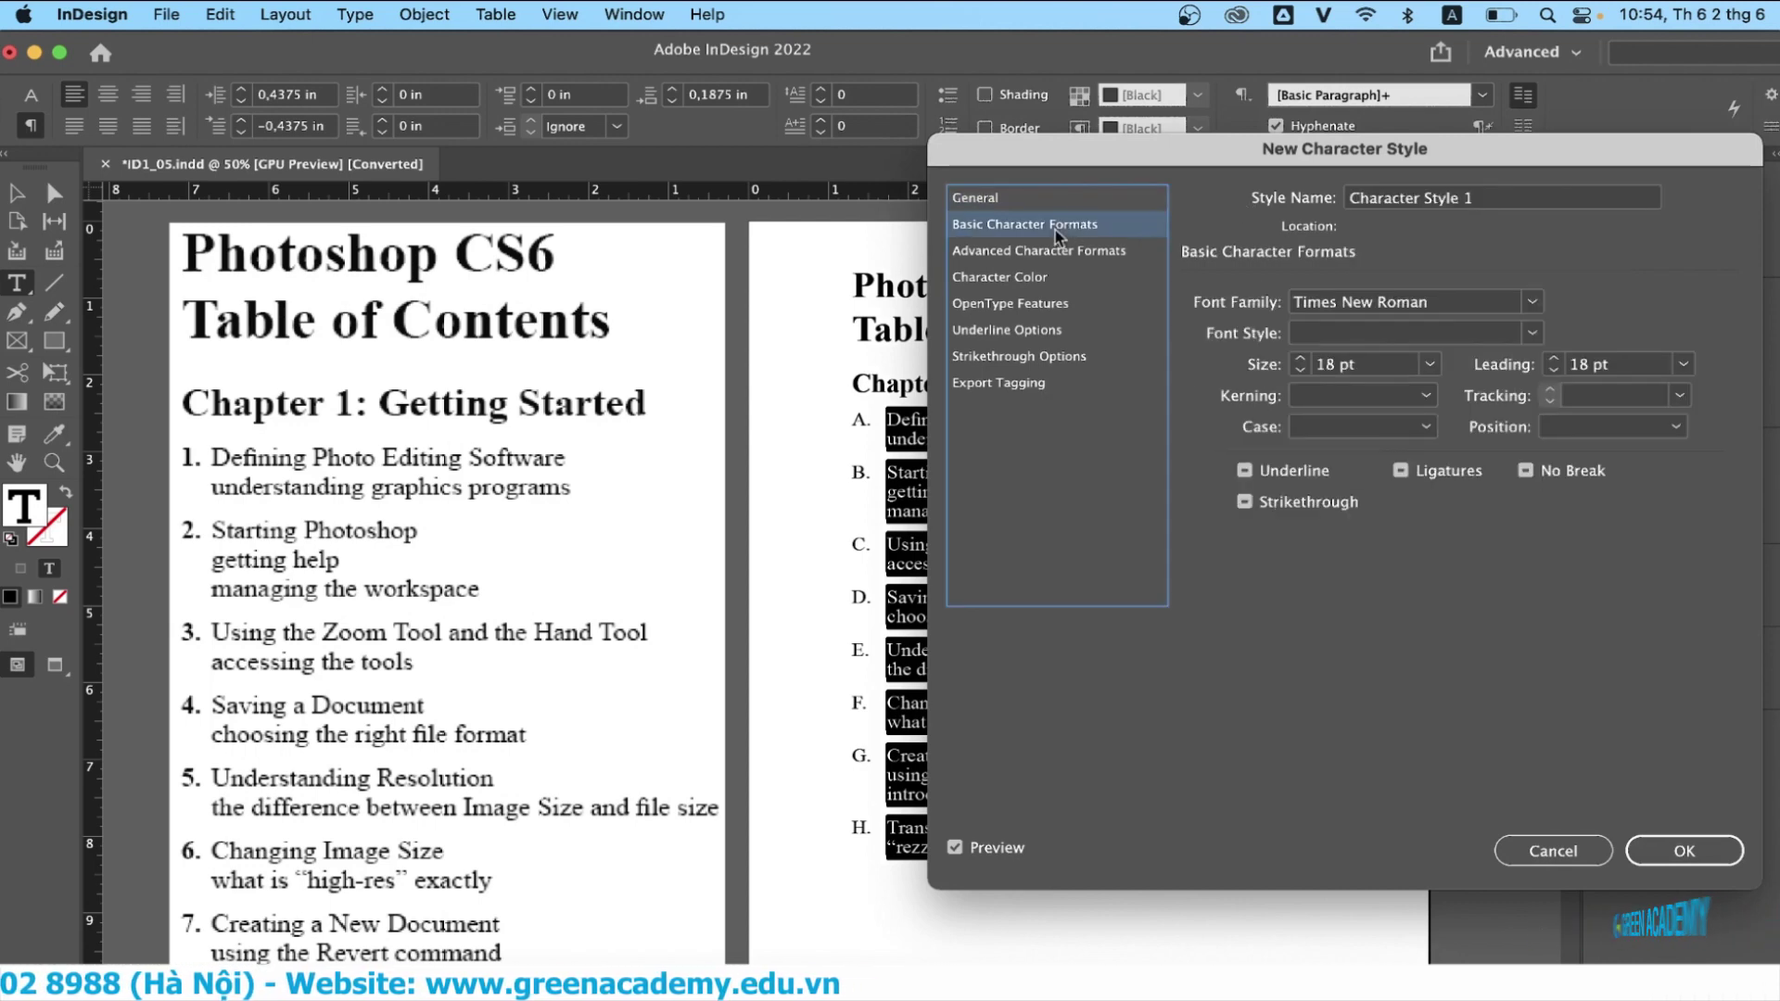
{"action": "left_click", "coordinate": [1523, 333]}
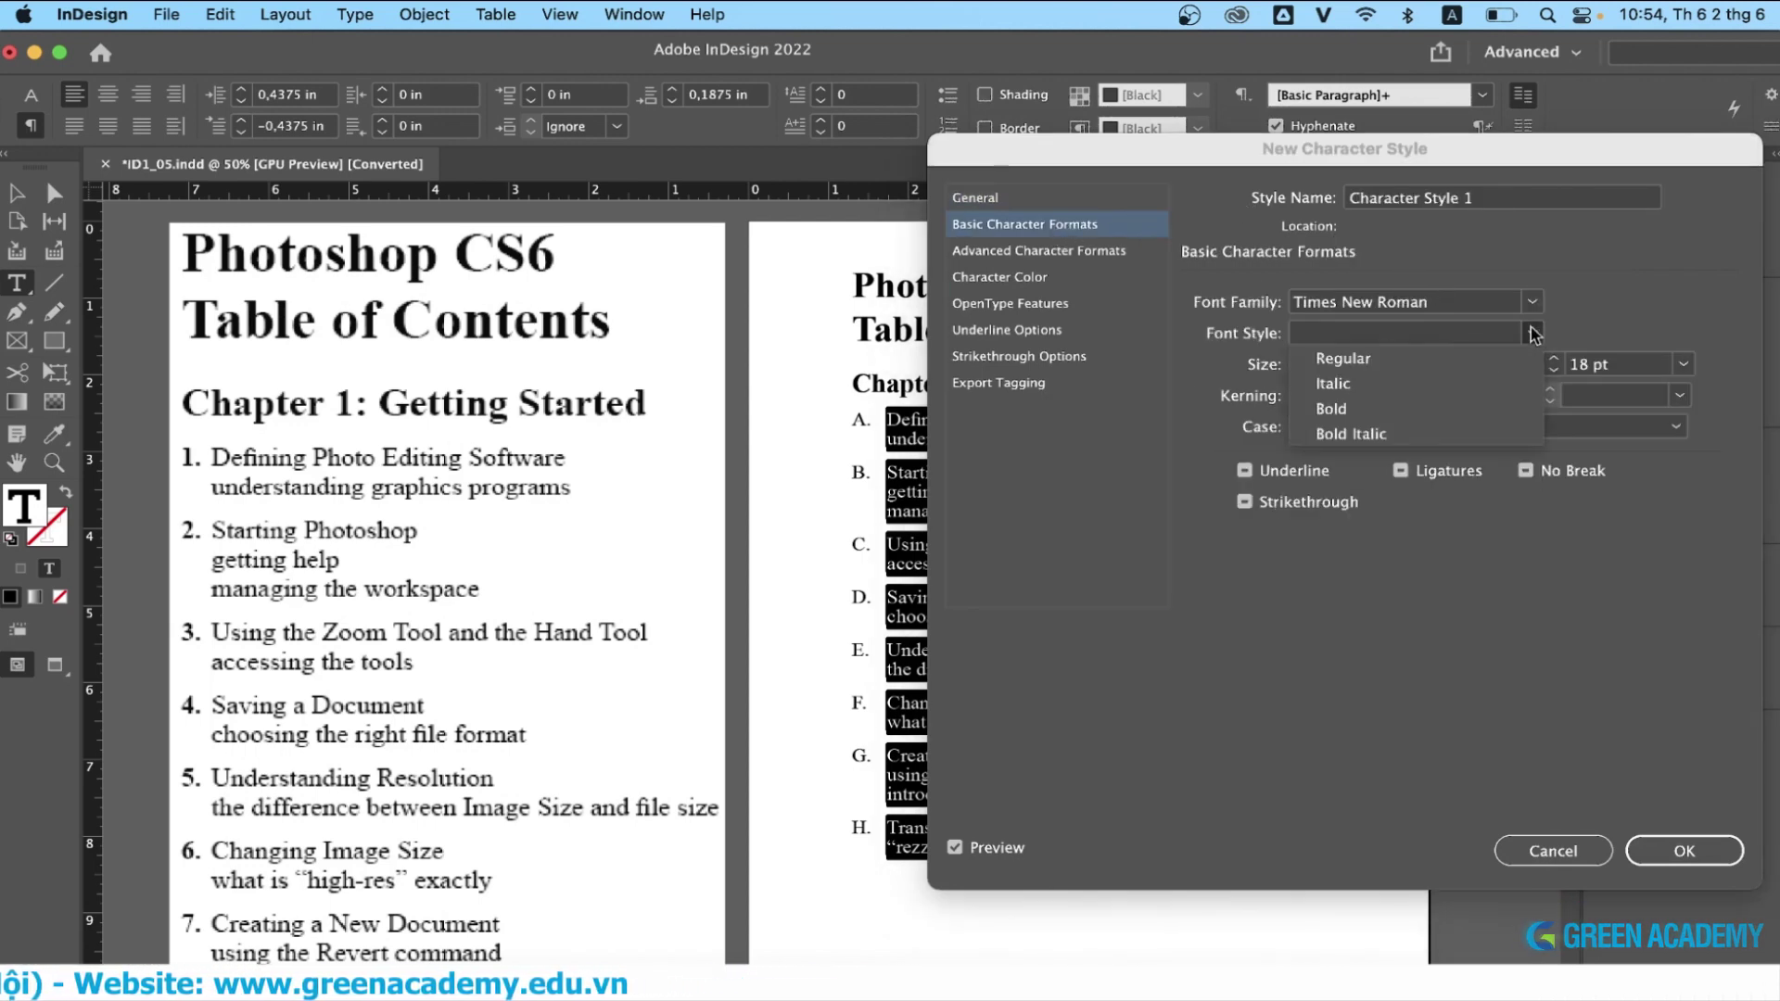
{"action": "left_click", "coordinate": [1355, 409]}
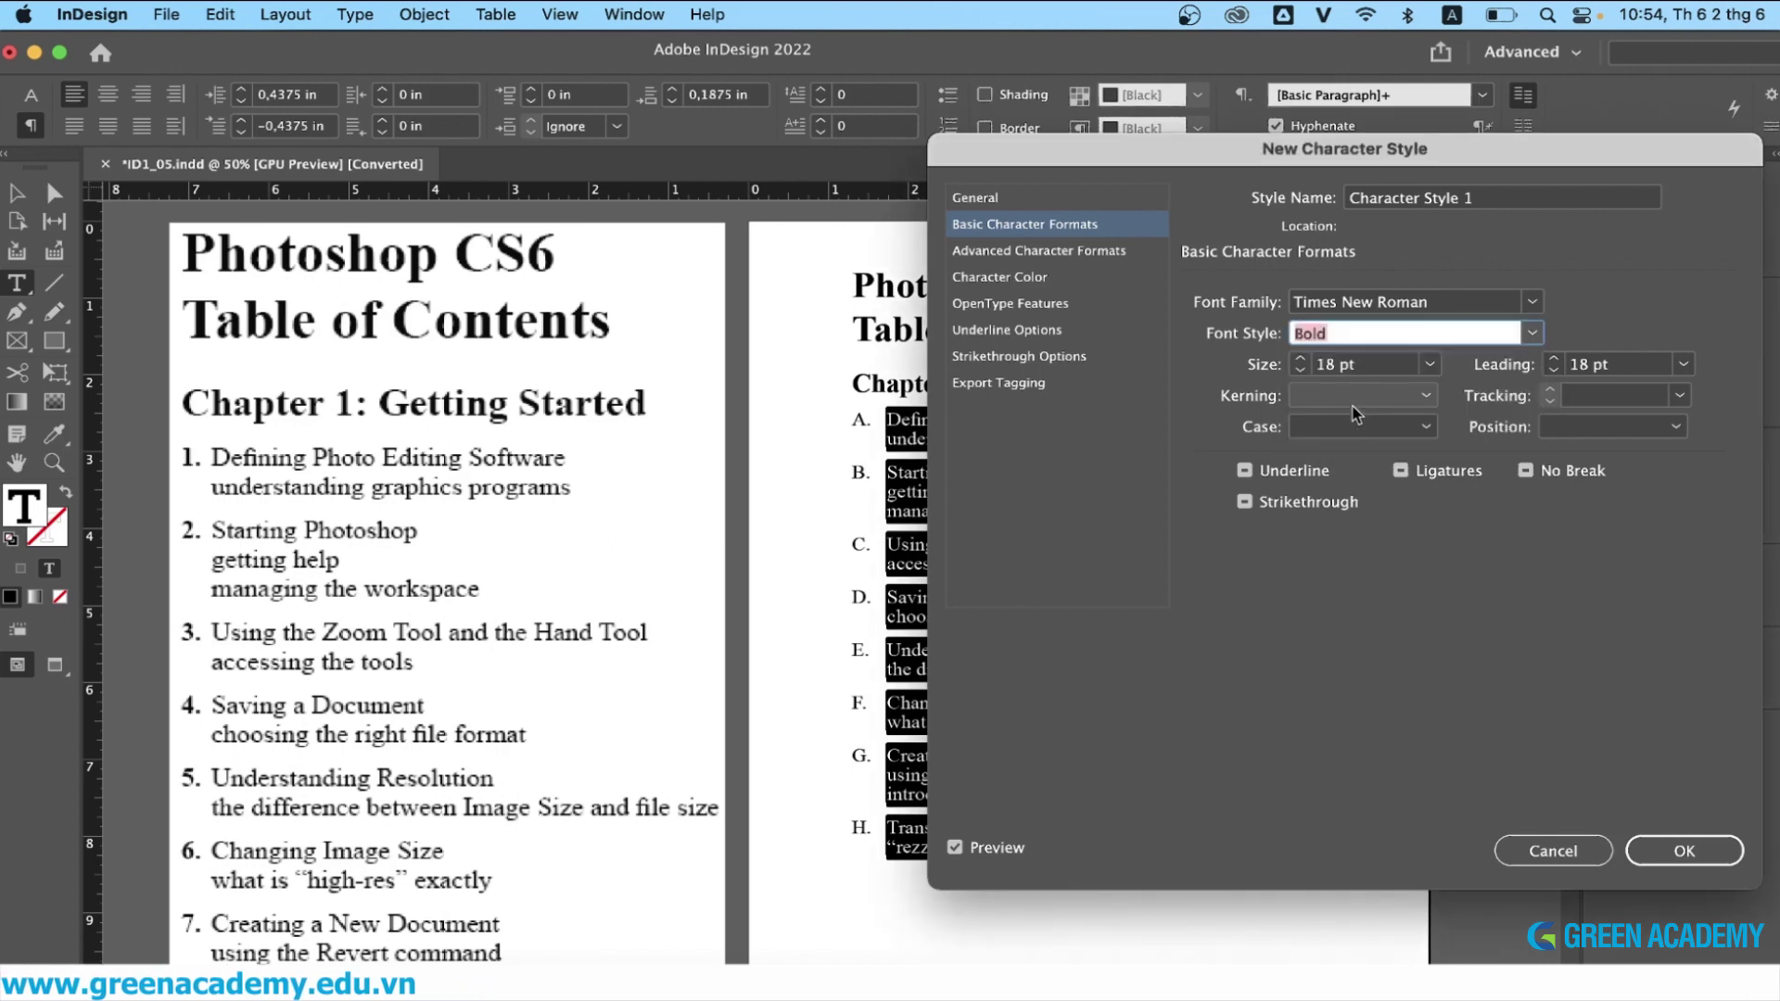
{"action": "key", "text": "Return"}
{"action": "left_click", "coordinate": [1577, 817]}
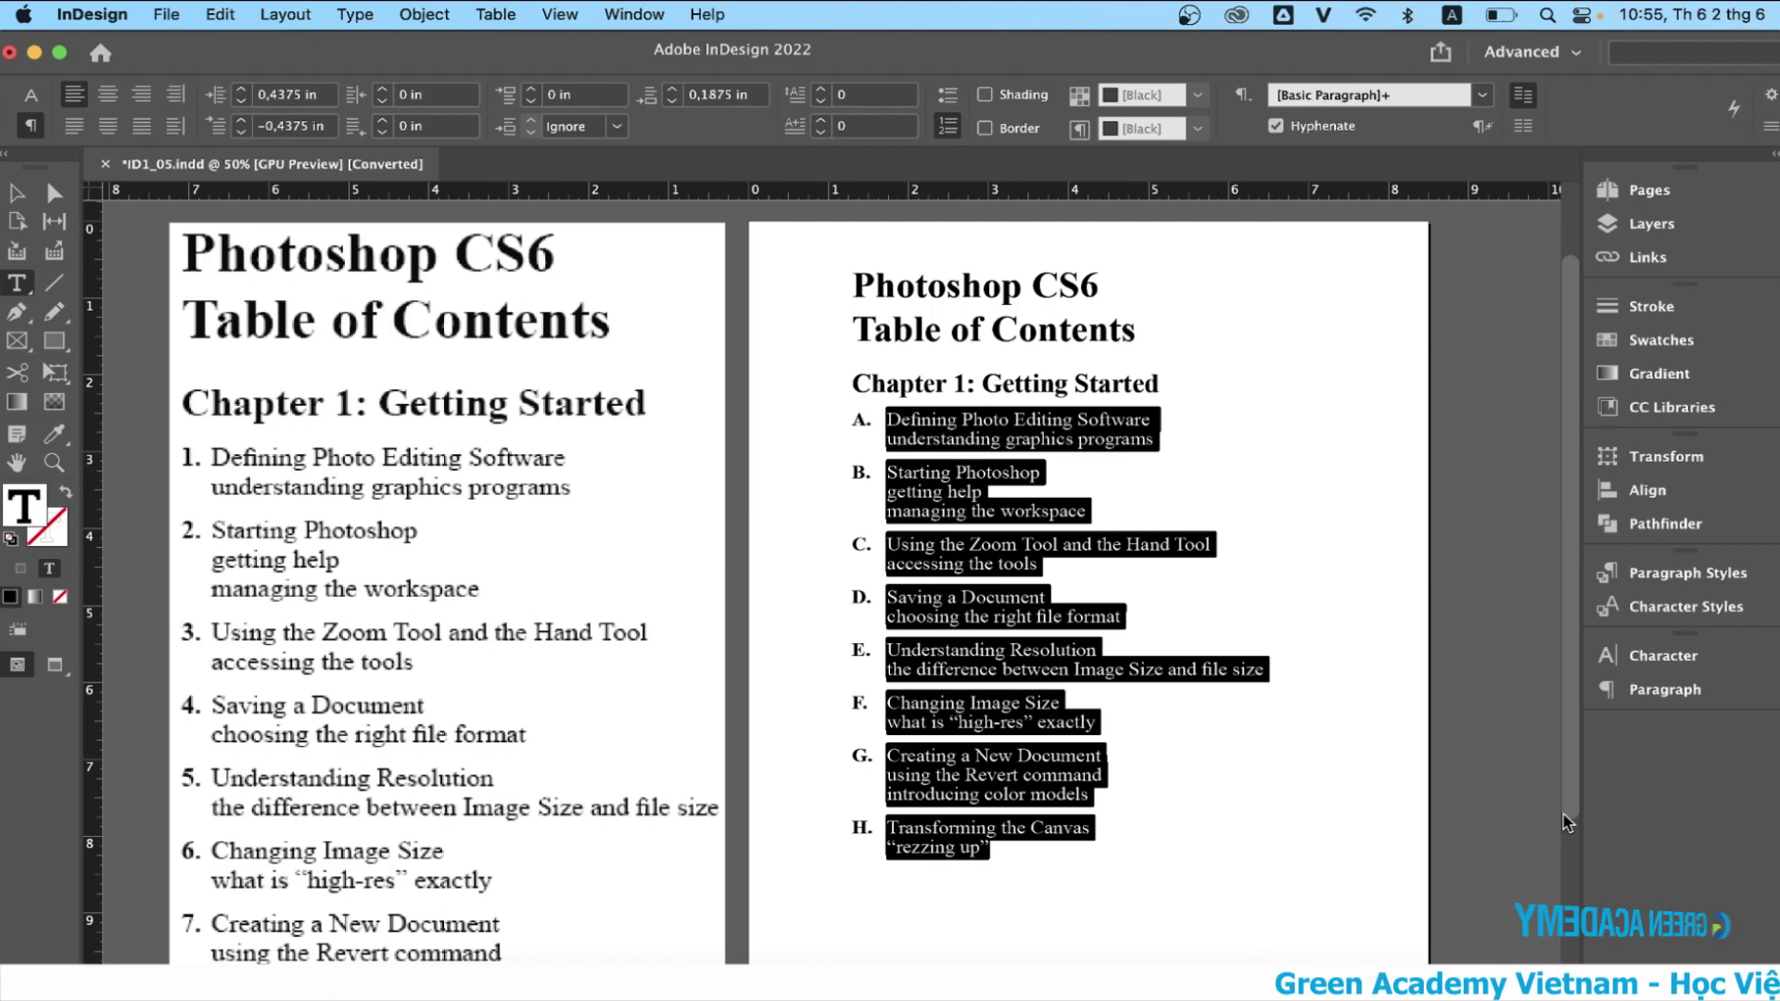
- Deselect the text and set the character color of Character Style 1 to red C=15 M=100 Y=100 K=0
{"action": "left_click", "coordinate": [1674, 607]}
{"action": "key", "text": "super+shift+a"}
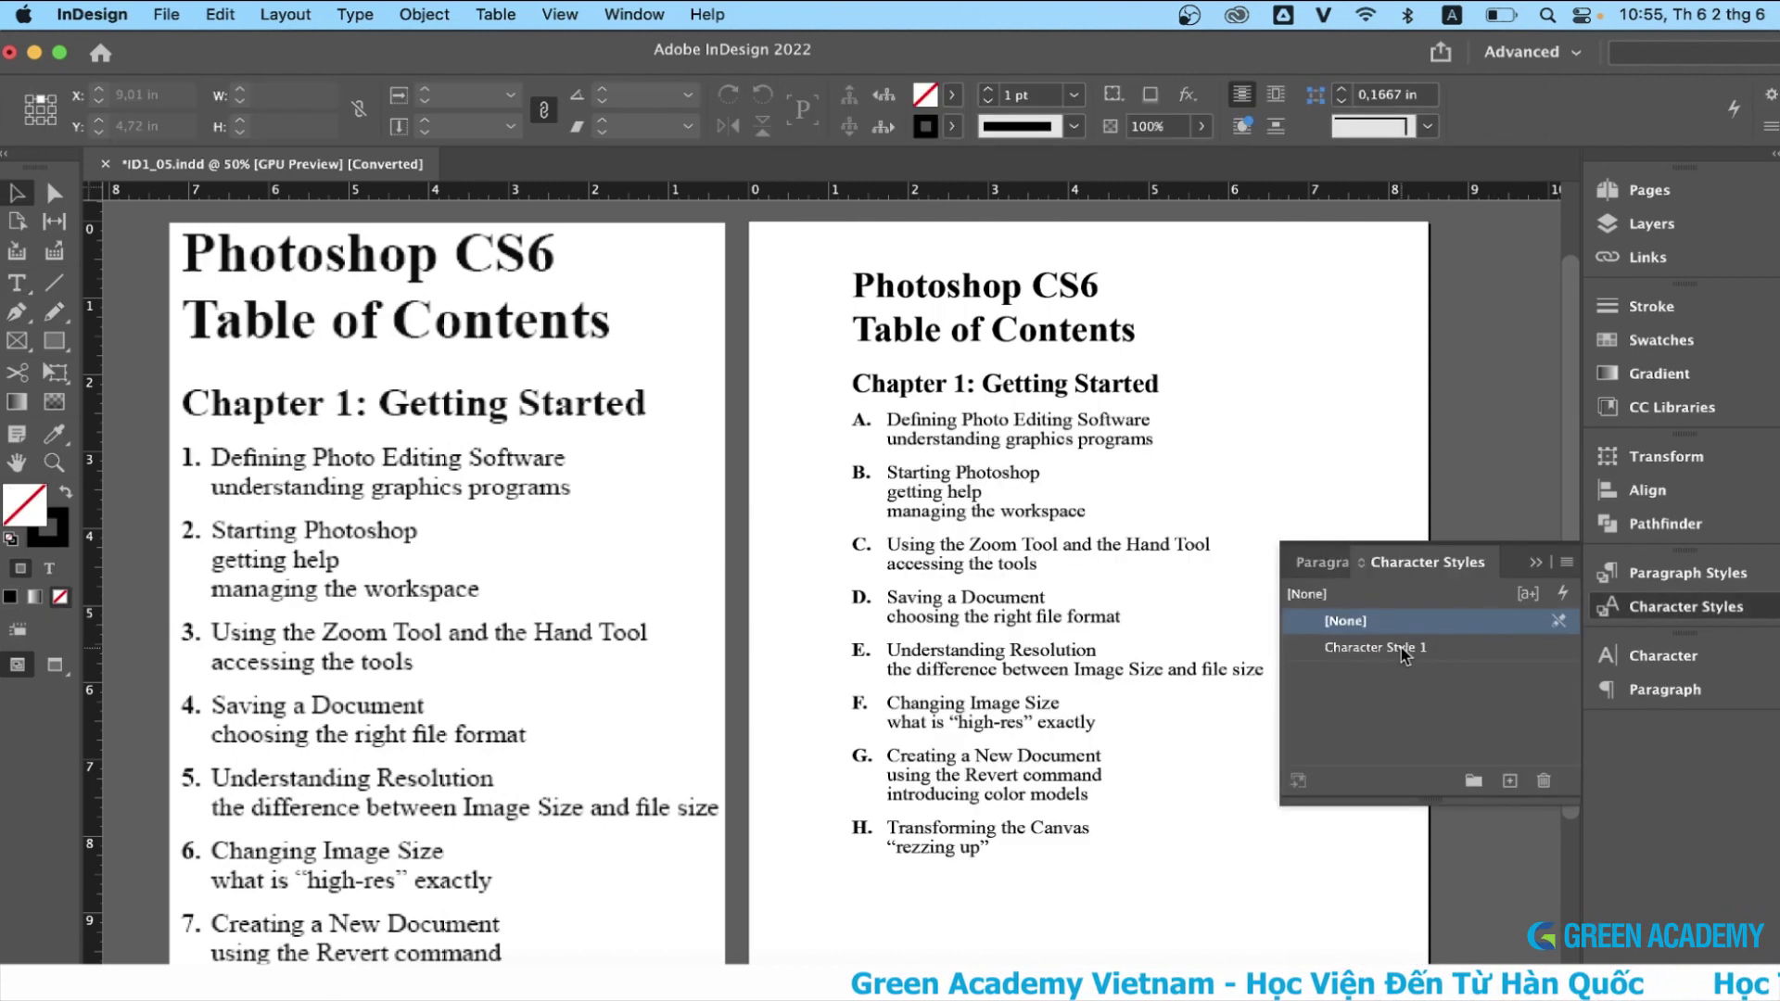
{"action": "double_click", "coordinate": [1400, 647]}
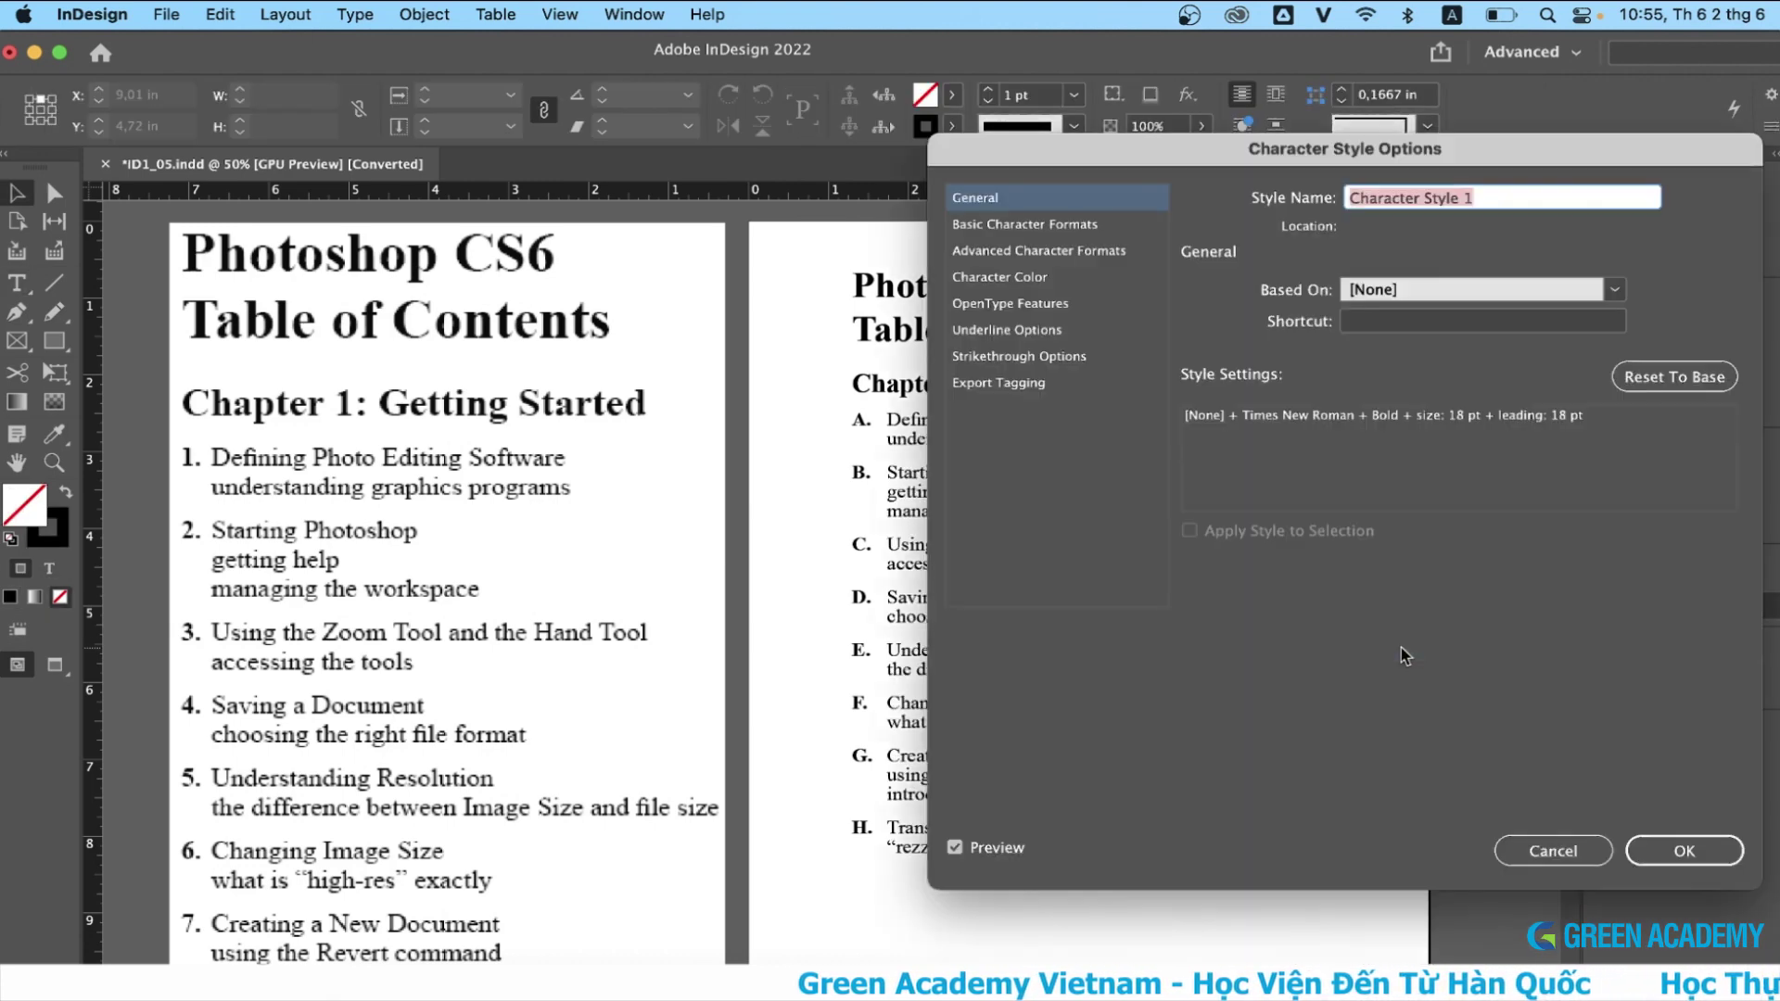
{"action": "left_click", "coordinate": [1044, 278]}
{"action": "left_click", "coordinate": [1402, 409]}
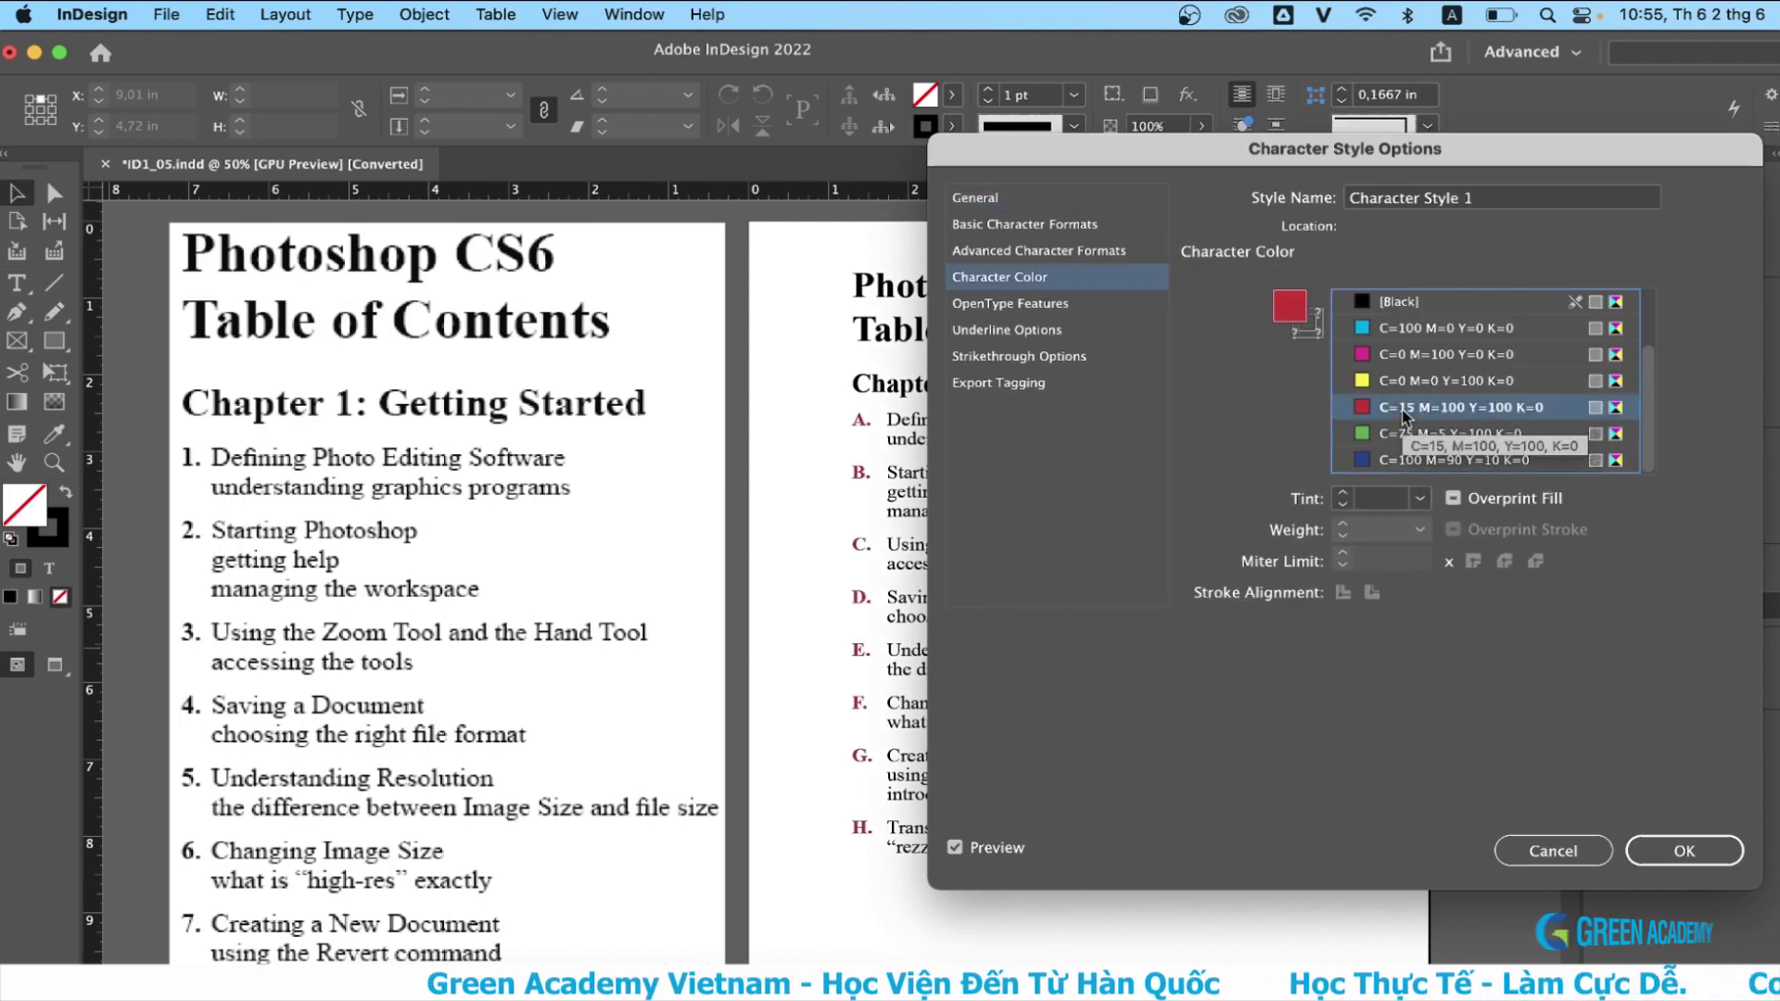
{"action": "left_click", "coordinate": [1684, 851]}
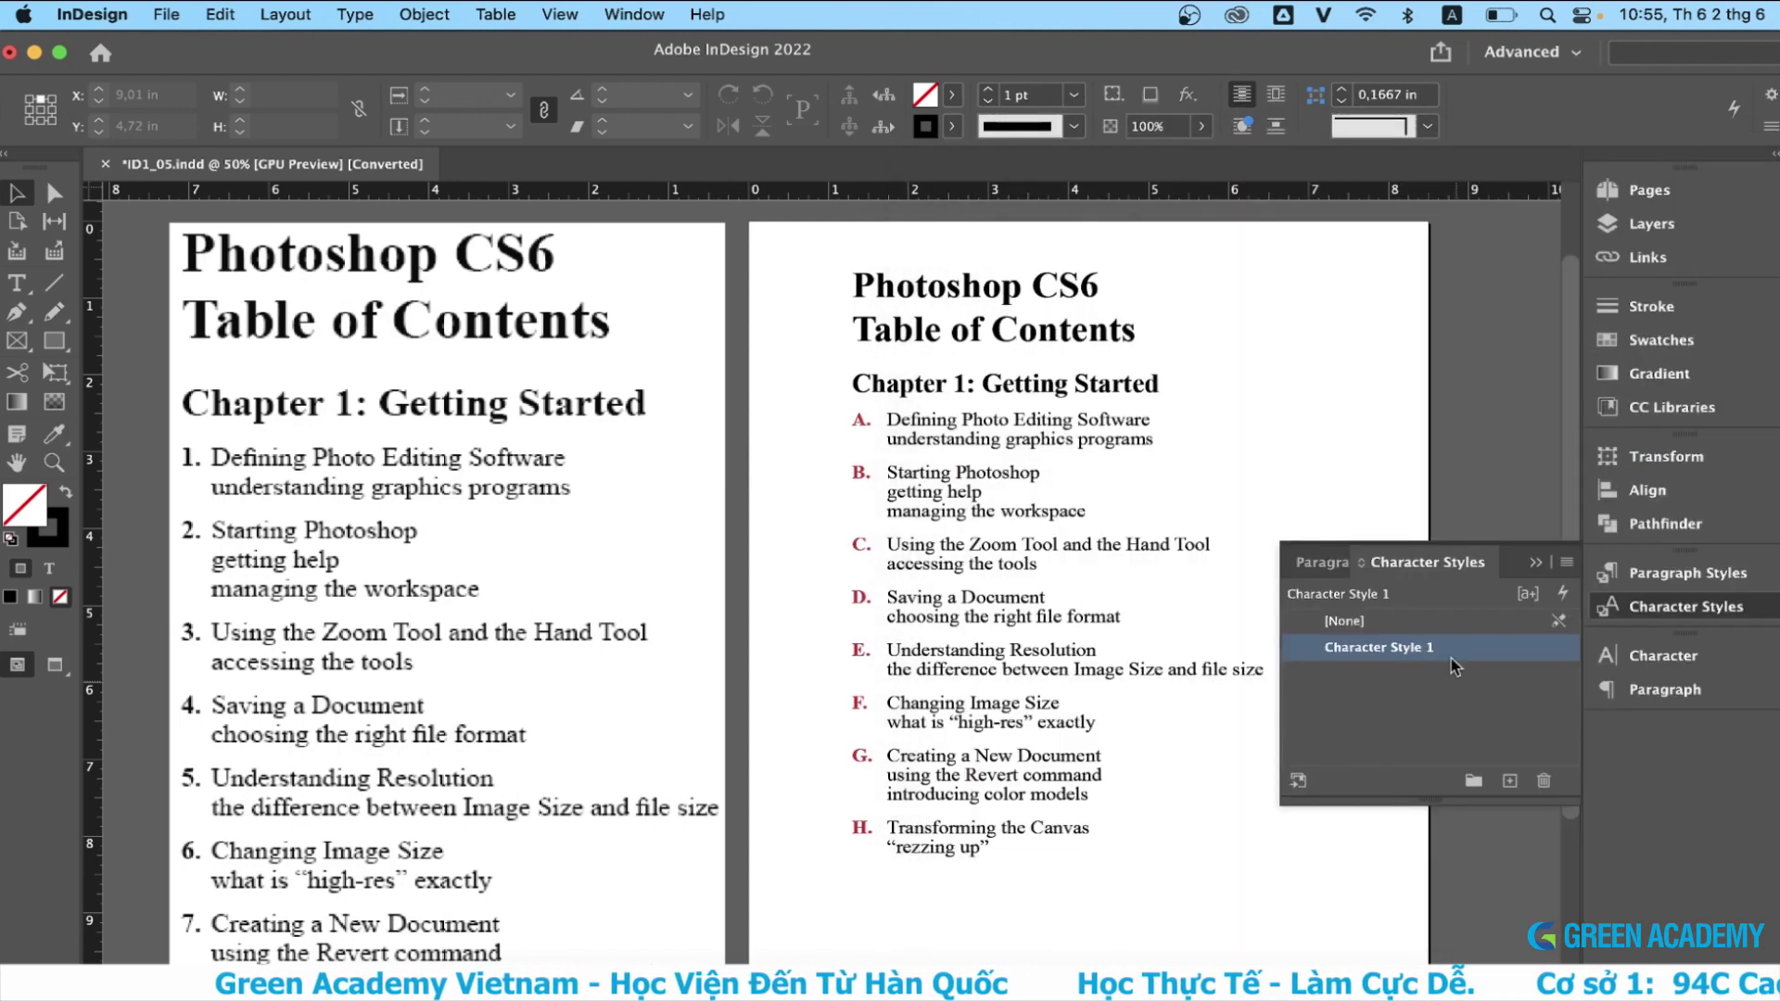